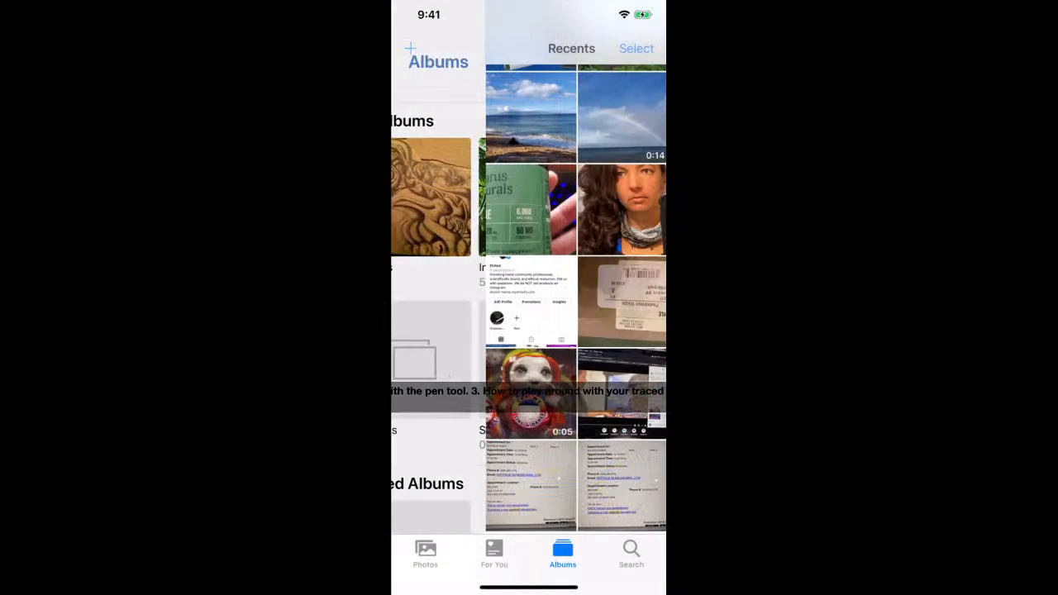
# Open the spiral-creature sketch photo in the phone's albums and share it from there.
pyautogui.click(620, 485)
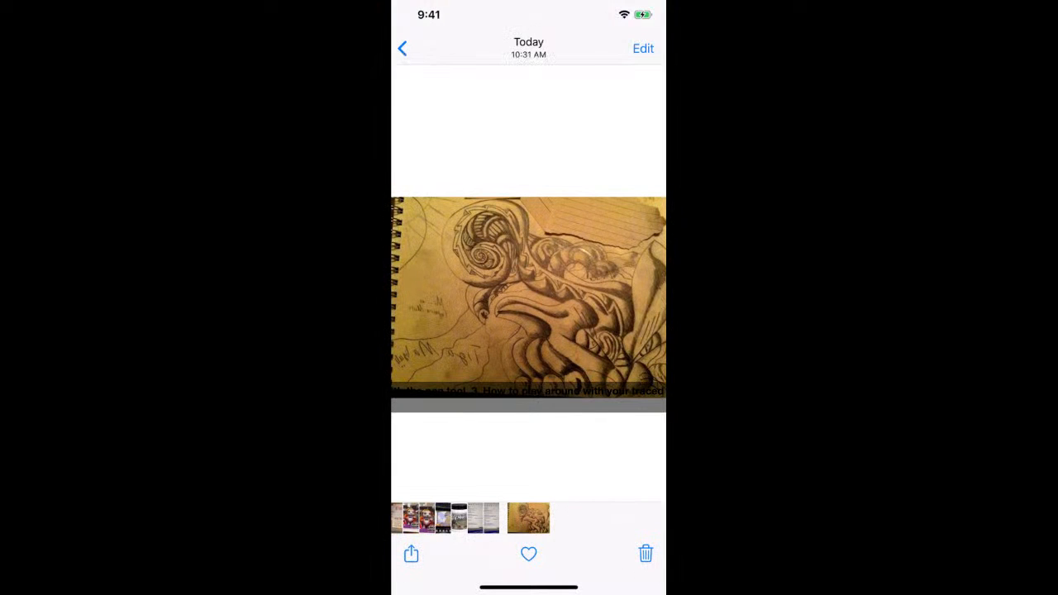
pyautogui.click(410, 553)
pyautogui.click(422, 467)
pyautogui.click(432, 318)
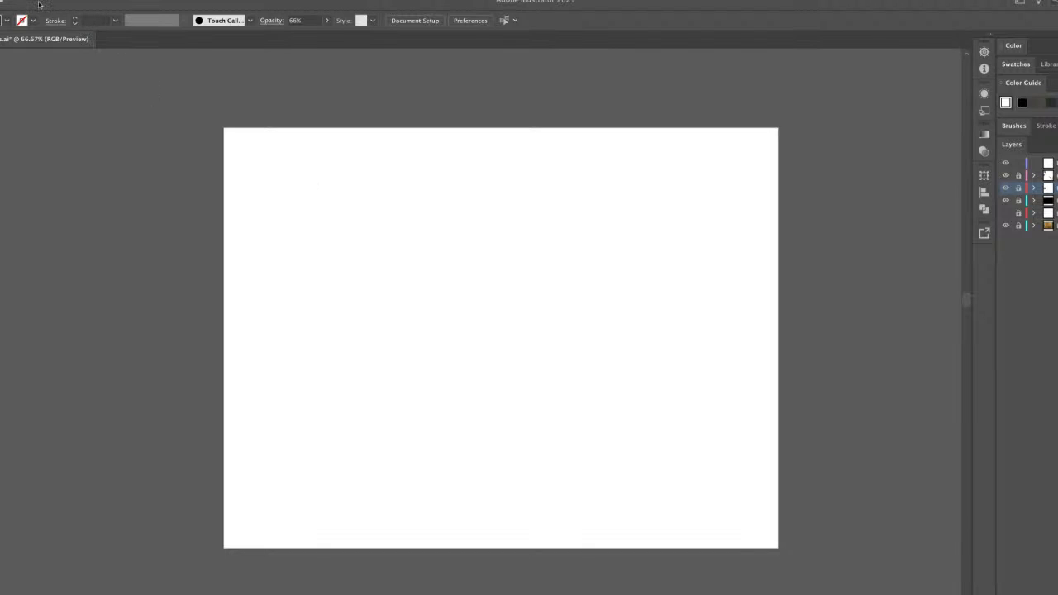
# Switch to Adobe Illustrator and open the sketch JPEG from the tigga_sketches folder.
pyautogui.click(3, 0)
pyautogui.click(9, 13)
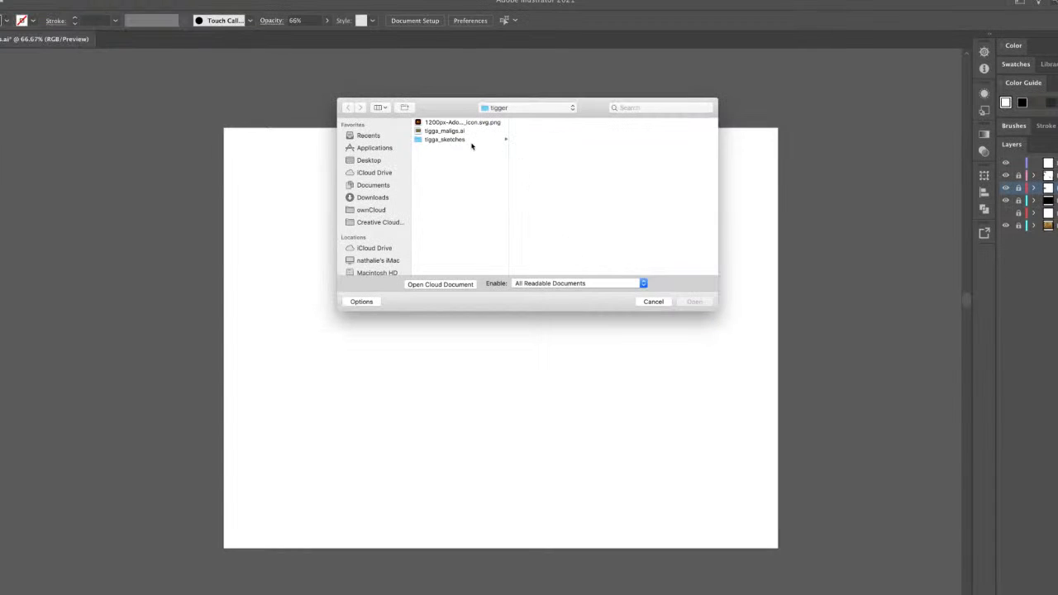
pyautogui.click(471, 140)
pyautogui.click(546, 133)
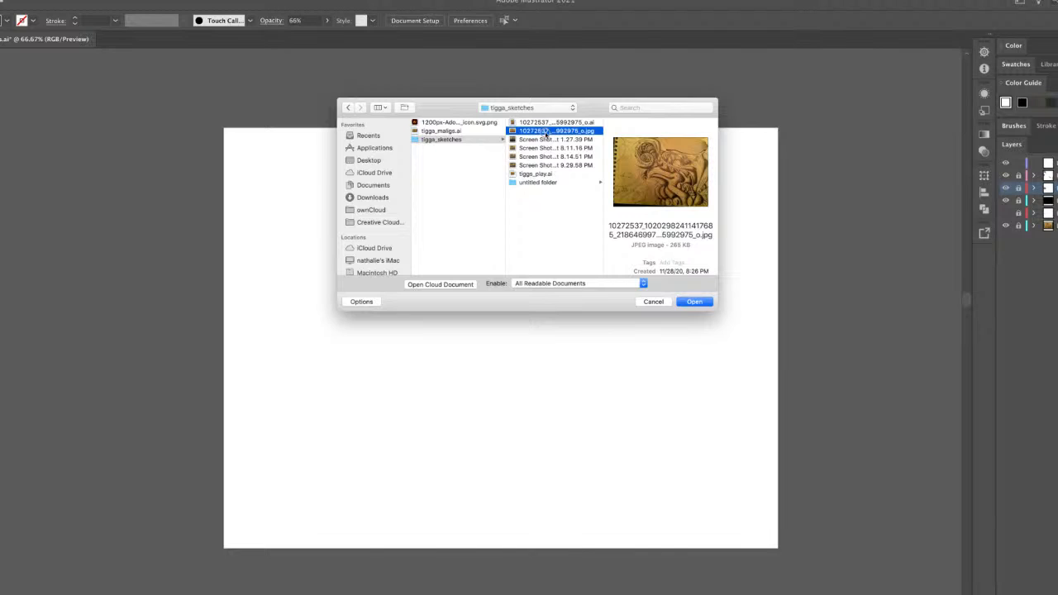
pyautogui.press('Return')
# Scale the sketch image down proportionally to roughly the artboard's width and position it over the artboard.
pyautogui.moveTo(693, 168); pyautogui.dragTo(652, 191)
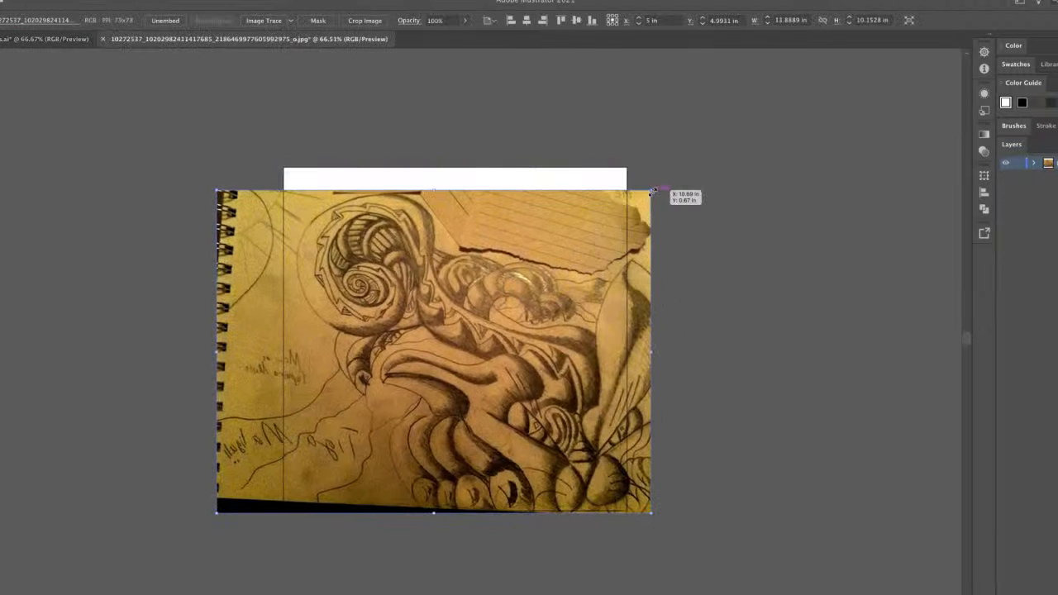
pyautogui.press('super+z')
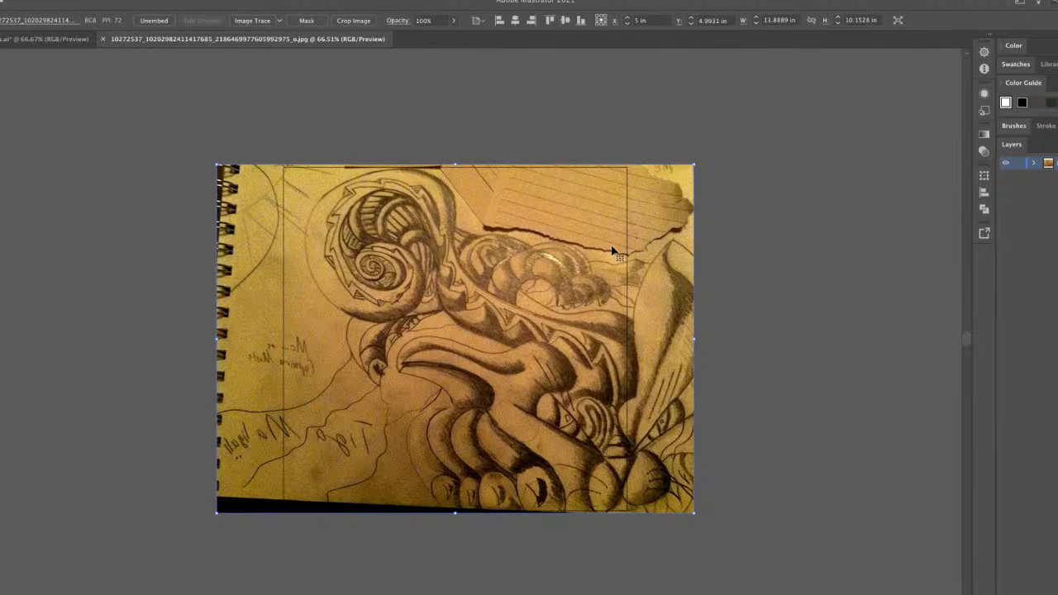
pyautogui.moveTo(693, 165); pyautogui.dragTo(609, 227)
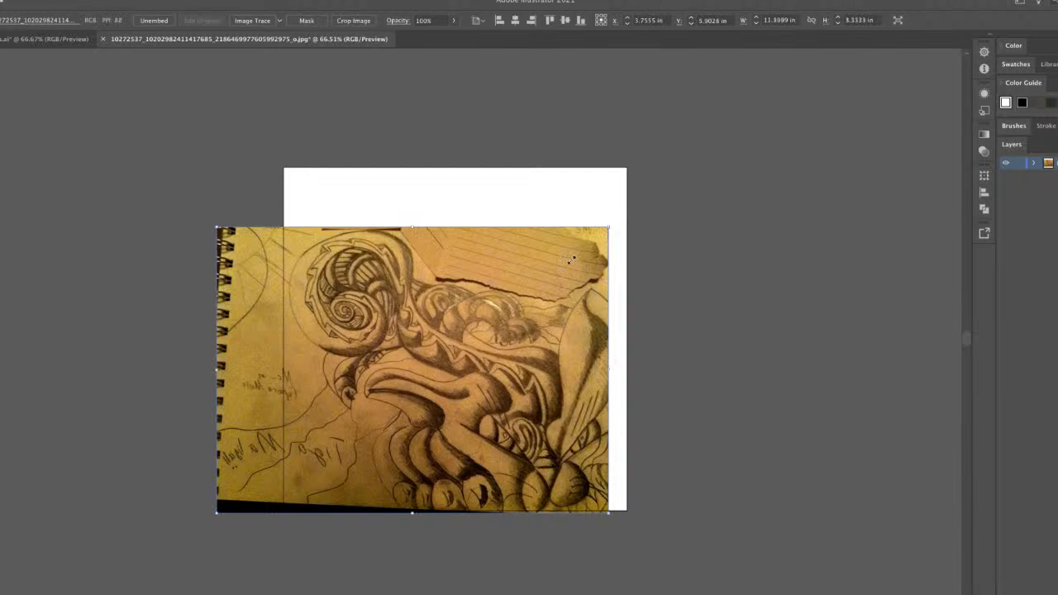
pyautogui.moveTo(571, 260); pyautogui.dragTo(598, 220)
pyautogui.moveTo(242, 186); pyautogui.dragTo(276, 210)
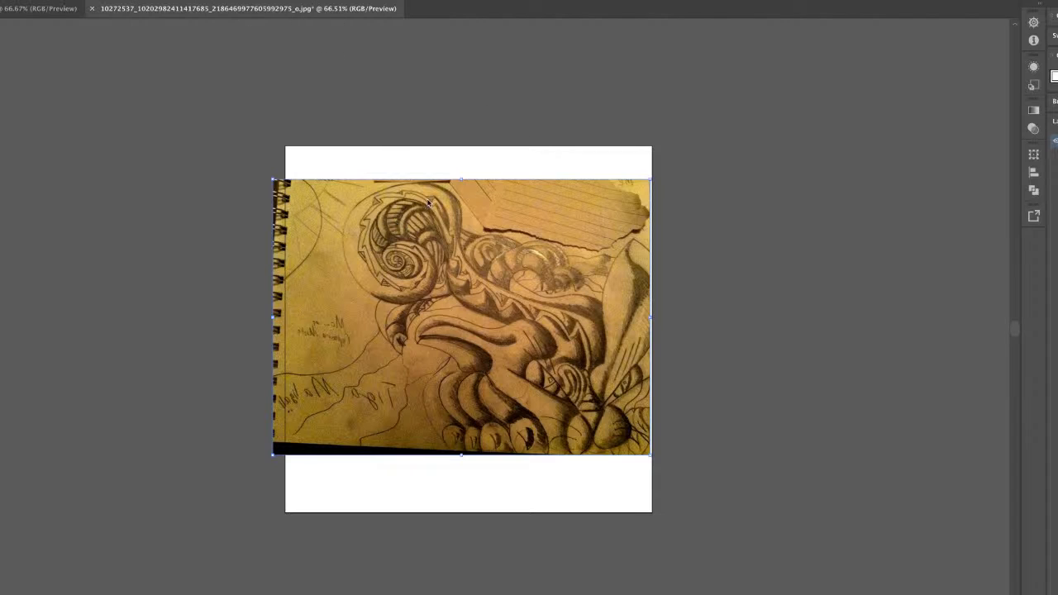
# Save the document as tigger_play.ai in Adobe Illustrator format, keeping the default Illustrator 2020 options.
pyautogui.click(0, 0)
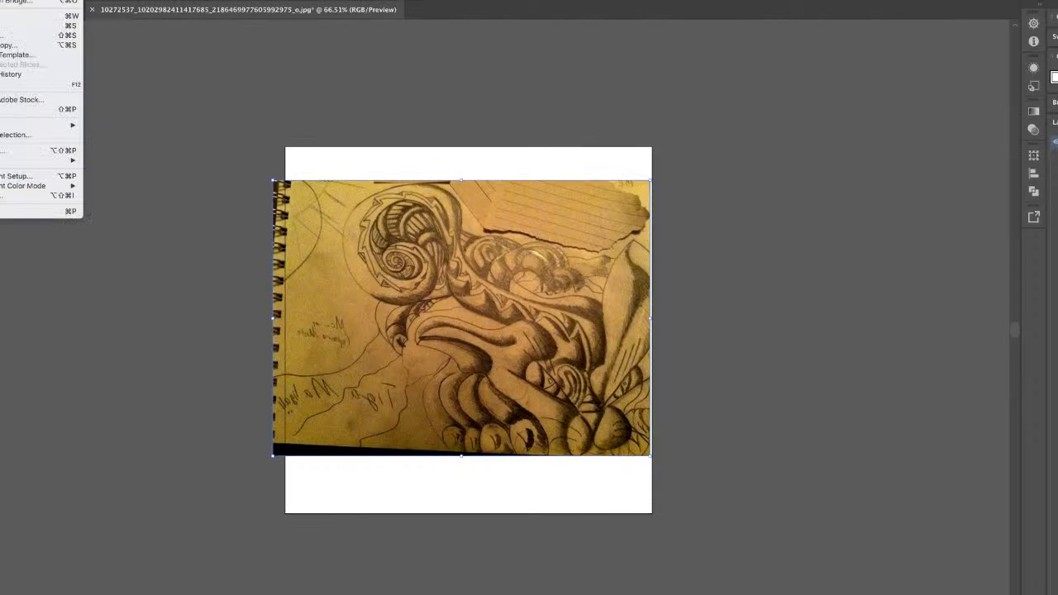
pyautogui.click(11, 37)
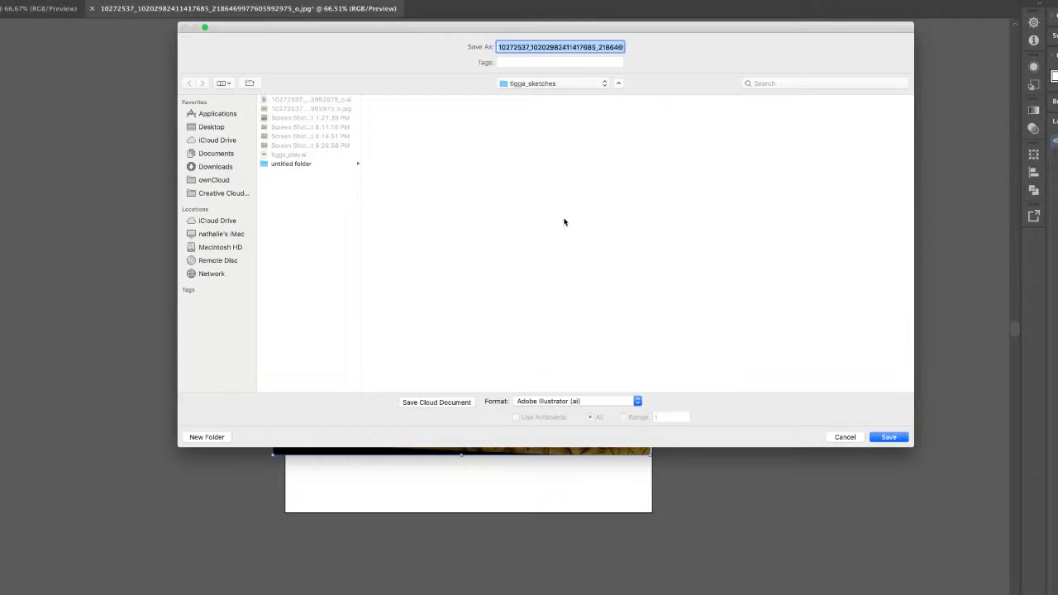
pyautogui.write('tigger.ai')
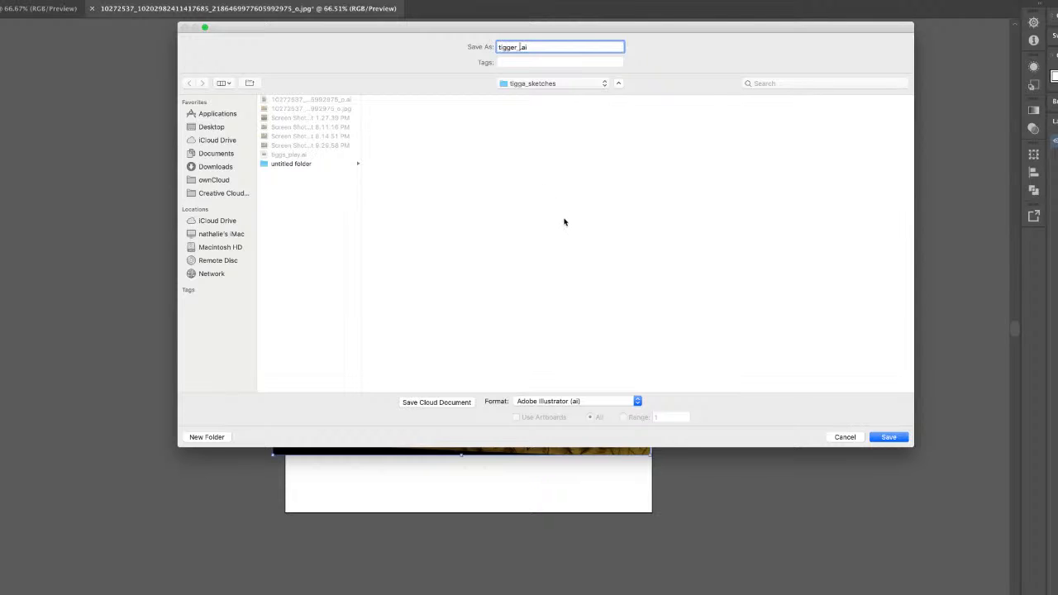
pyautogui.press('Return')
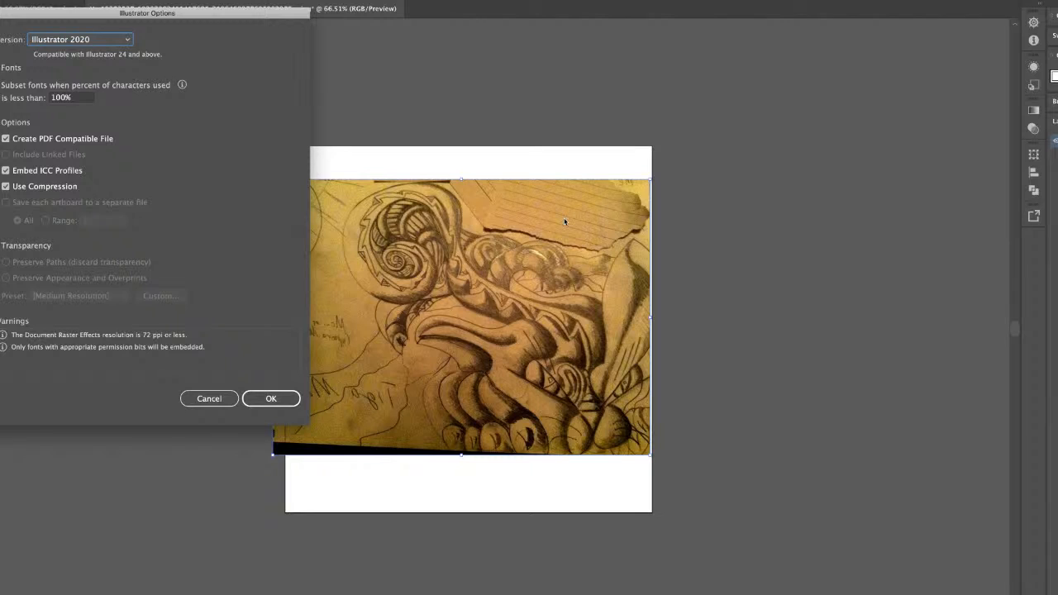
pyautogui.click(273, 399)
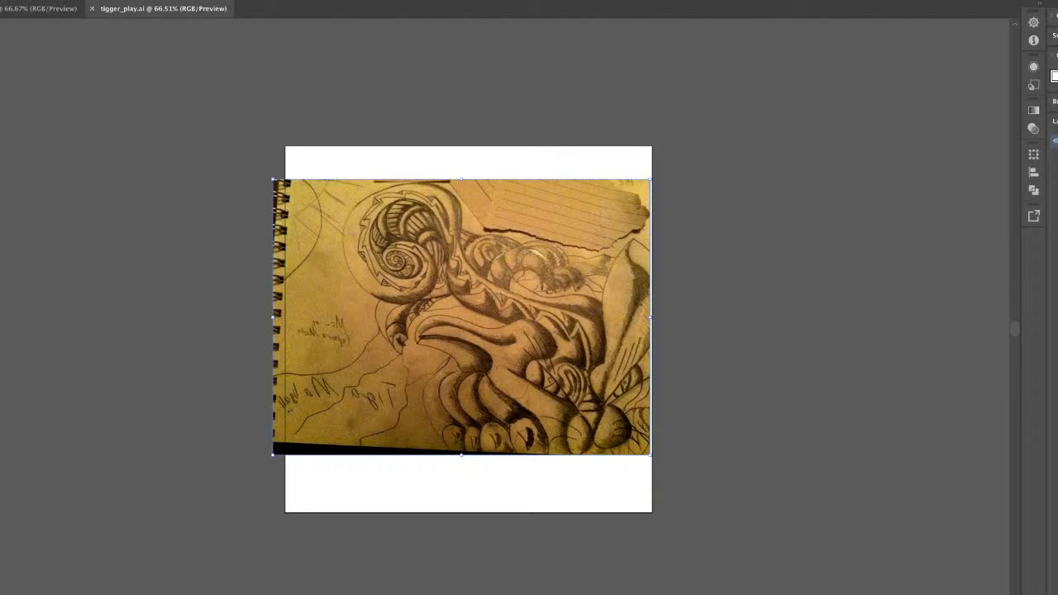
# Place the floating tools panel beside the sketch, close to the image's edge.
pyautogui.click(0, 4)
pyautogui.moveTo(0, 11); pyautogui.dragTo(187, 188)
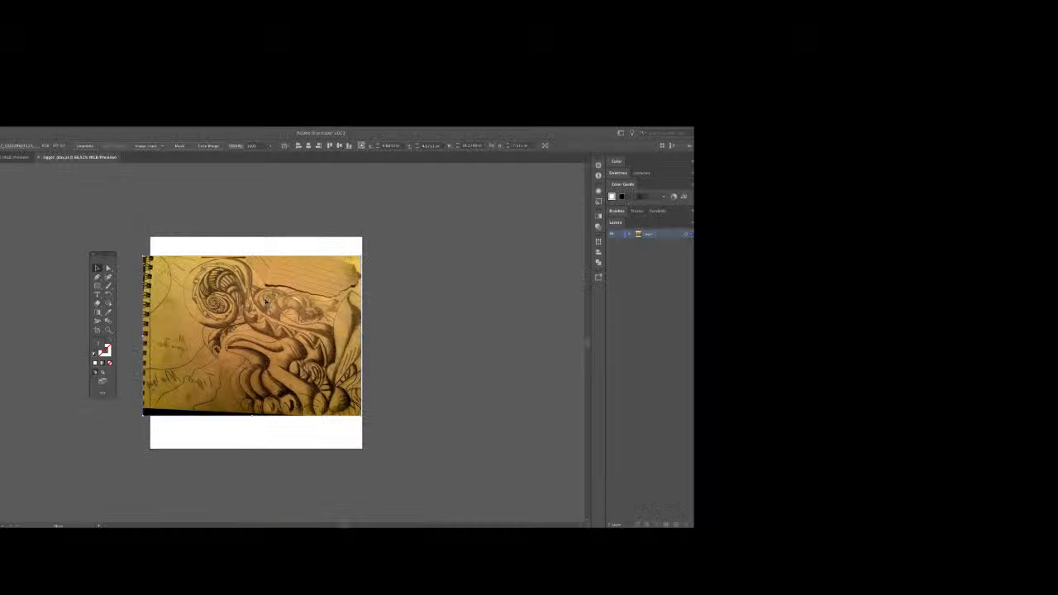
pyautogui.moveTo(454, 252); pyautogui.dragTo(461, 254)
pyautogui.moveTo(267, 299); pyautogui.dragTo(262, 295)
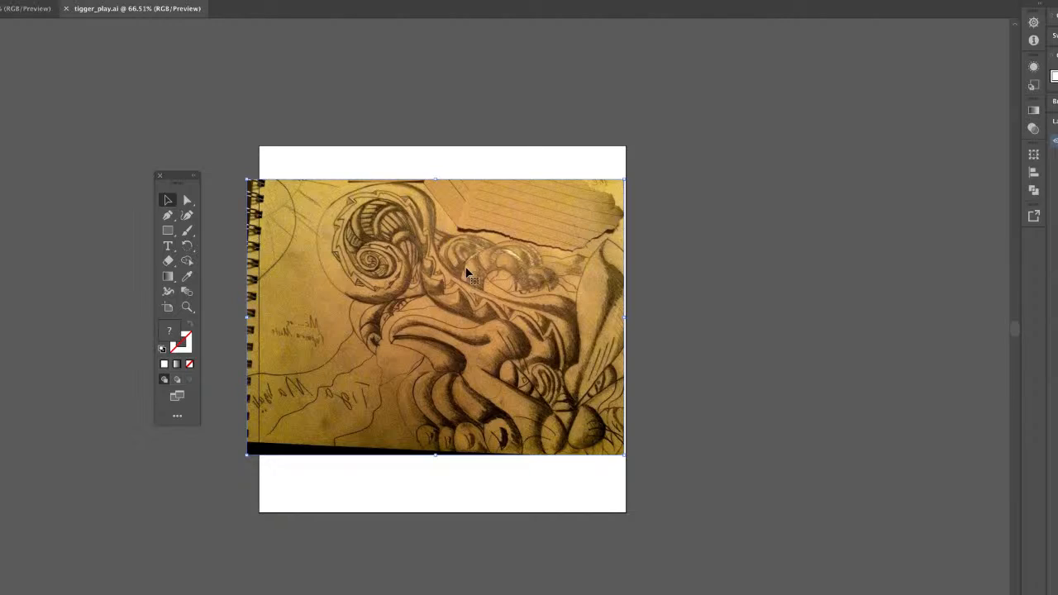
pyautogui.hscroll(-1, 558, 329)
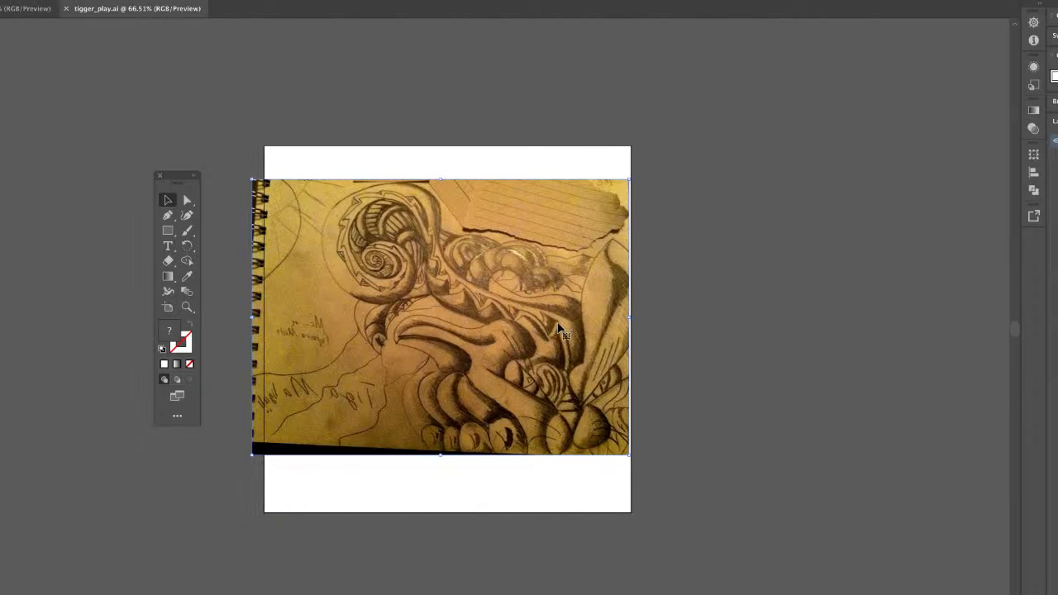
# Activate the Pen tool with the lower part of the sketch enlarged to 200%.
pyautogui.press('super+equal')
pyautogui.press('super+equal')
pyautogui.press('super+equal')
pyautogui.moveTo(688, 351); pyautogui.dragTo(461, 126)
pyautogui.hscroll(-5, 586, 212)
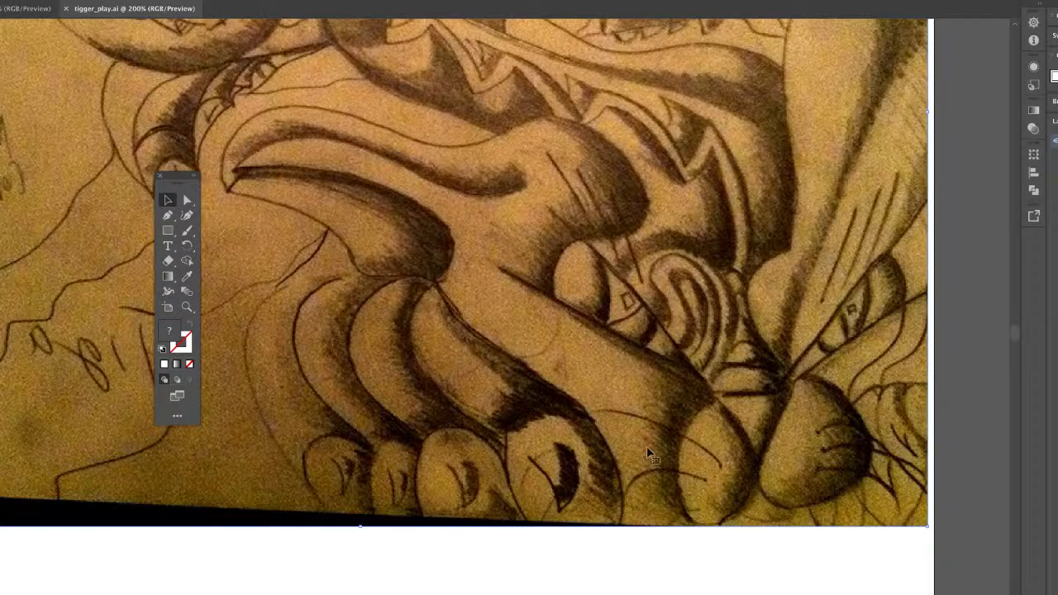
pyautogui.click(167, 215)
pyautogui.press('f')
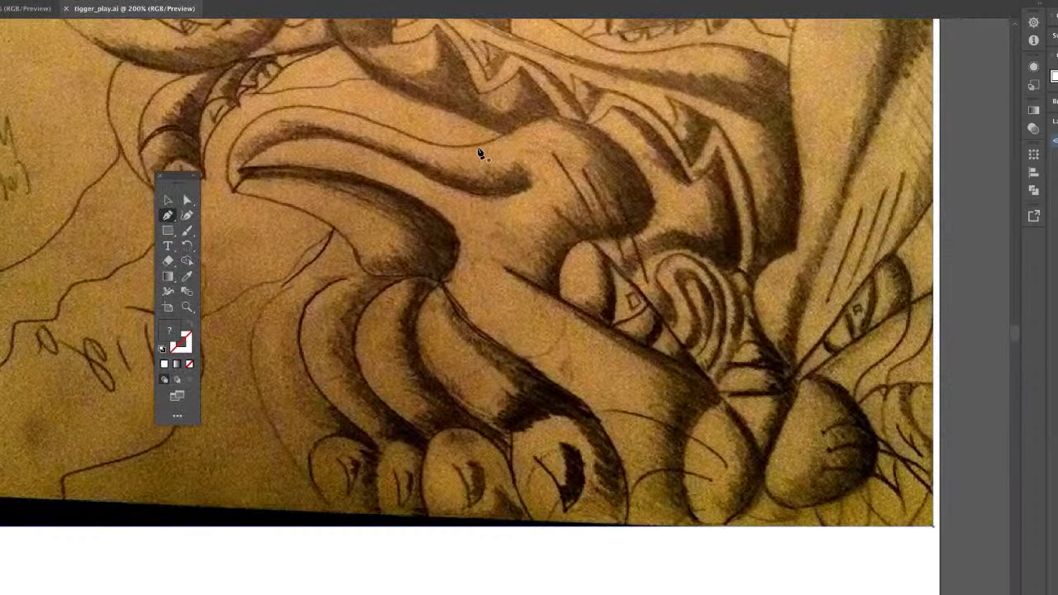
pyautogui.scroll(-3, 561, 489)
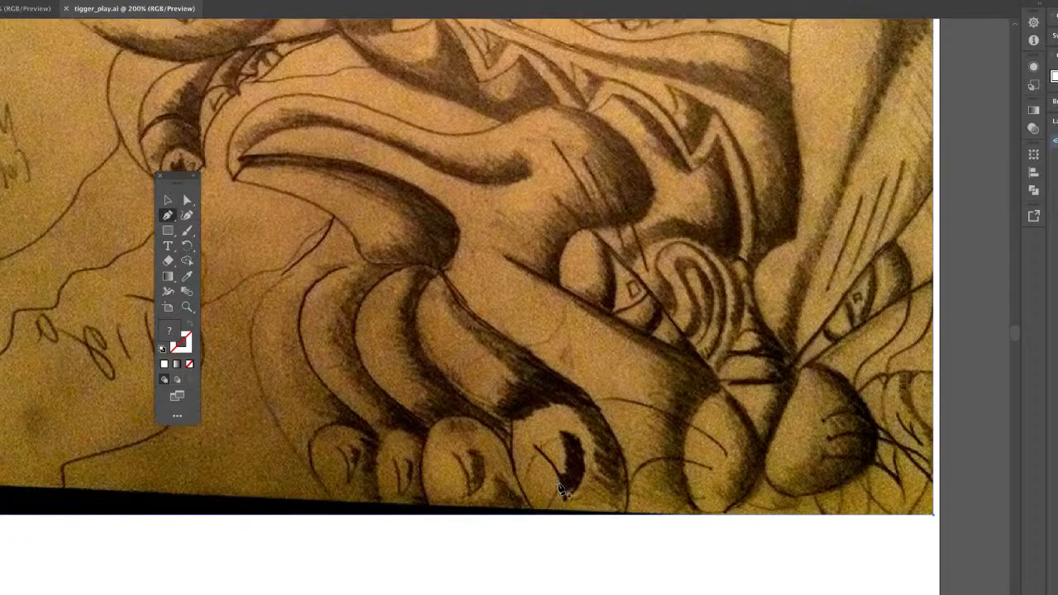
pyautogui.scroll(3, 562, 489)
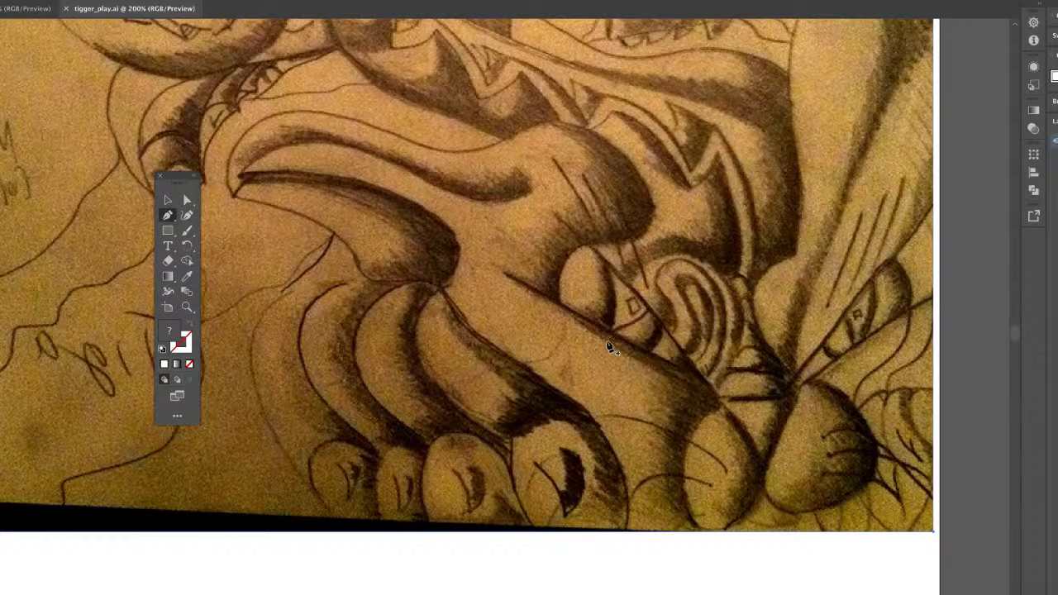
pyautogui.hotkey('ctrl', '1')
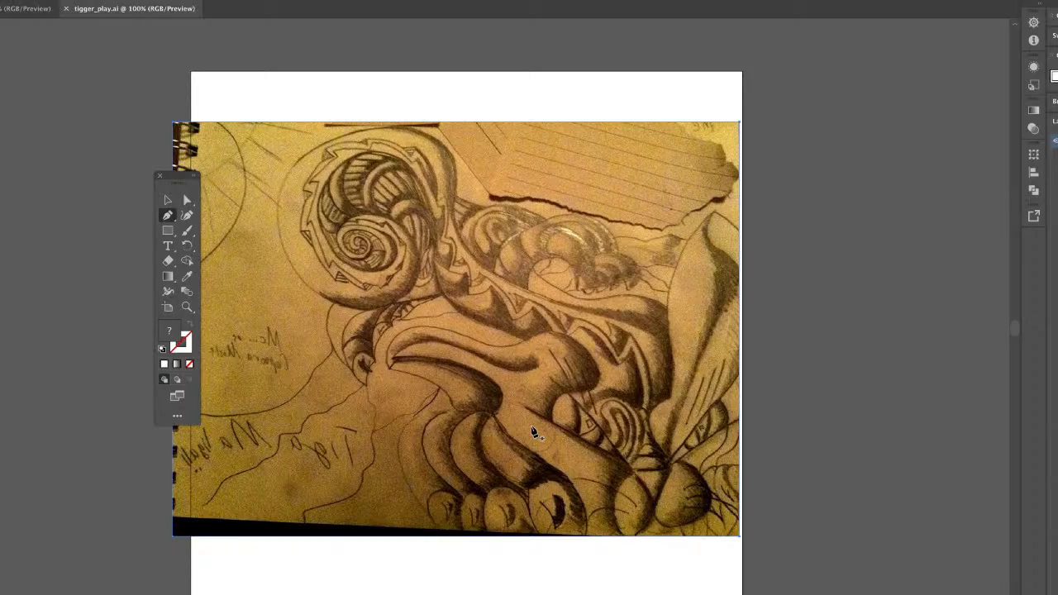
pyautogui.scroll(1, 533, 432)
pyautogui.moveTo(533, 431); pyautogui.dragTo(413, 236)
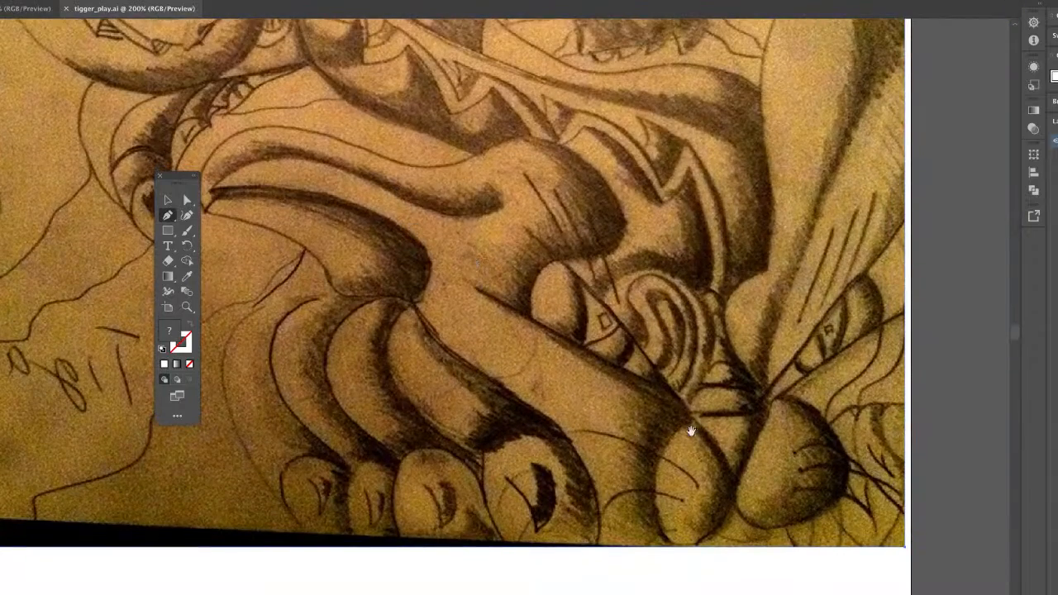
# Trace the creature's outline from the rounded nose up below the eye and around the eyeball, using no fill and a white stroke.
pyautogui.click(655, 482)
pyautogui.moveTo(691, 423); pyautogui.dragTo(674, 397)
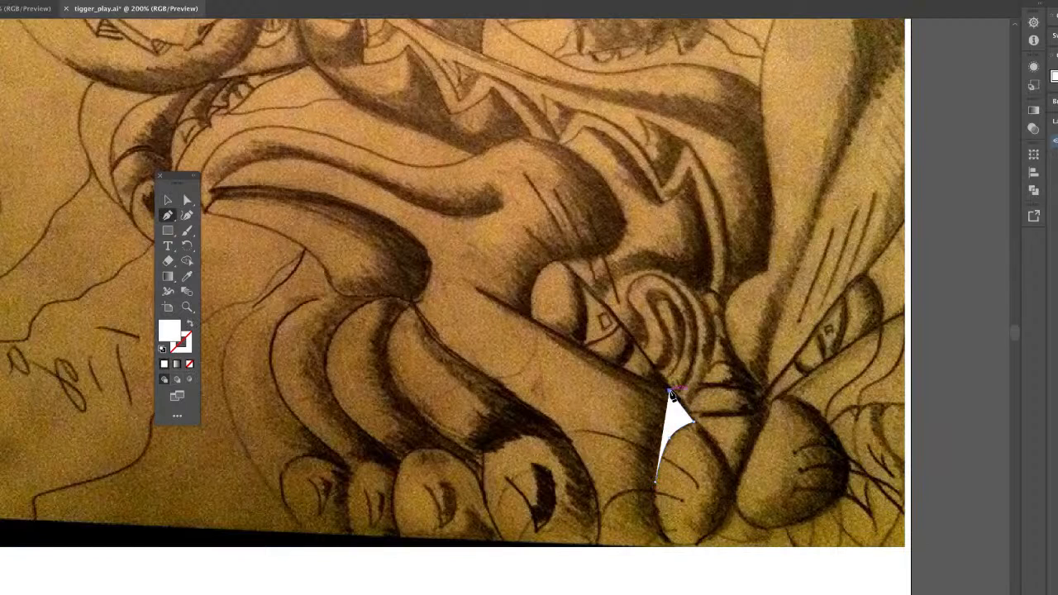
pyautogui.hotkey('ctrl', '=')
pyautogui.hscroll(-5, 671, 396)
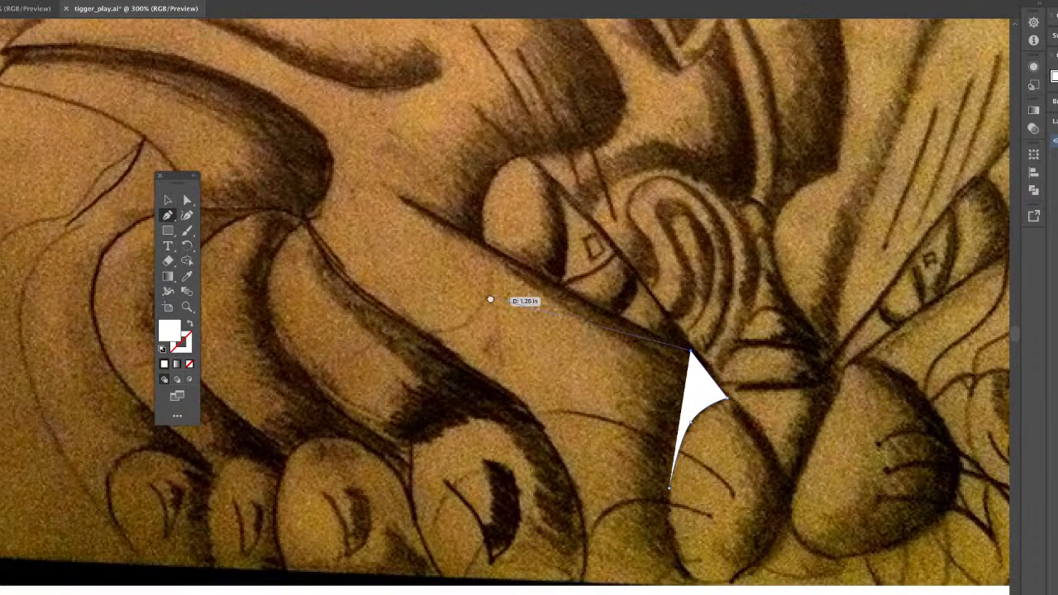
pyautogui.click(495, 251)
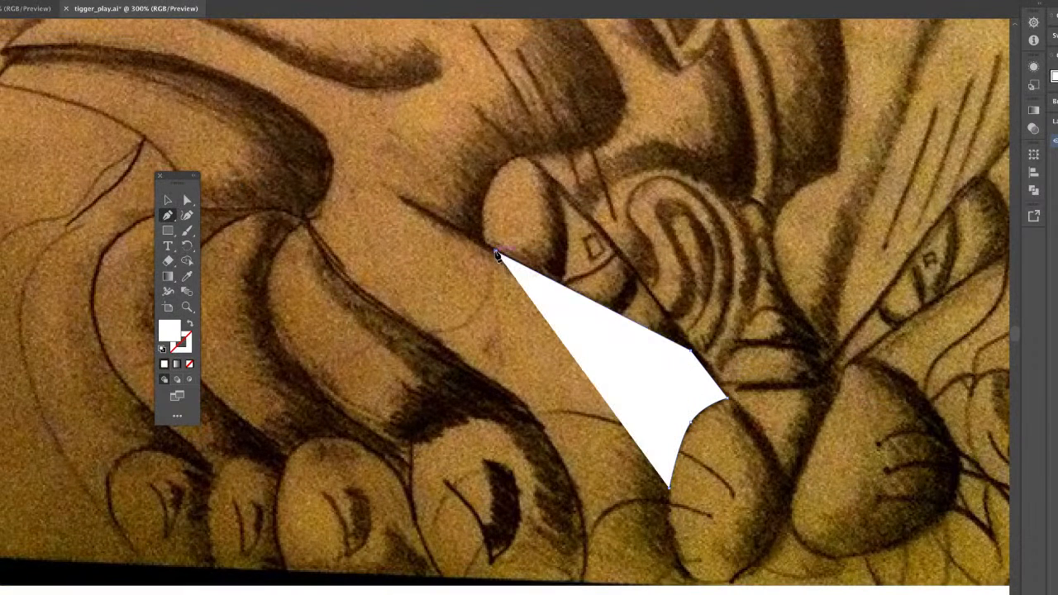
pyautogui.moveTo(499, 157); pyautogui.dragTo(503, 142)
pyautogui.click(191, 326)
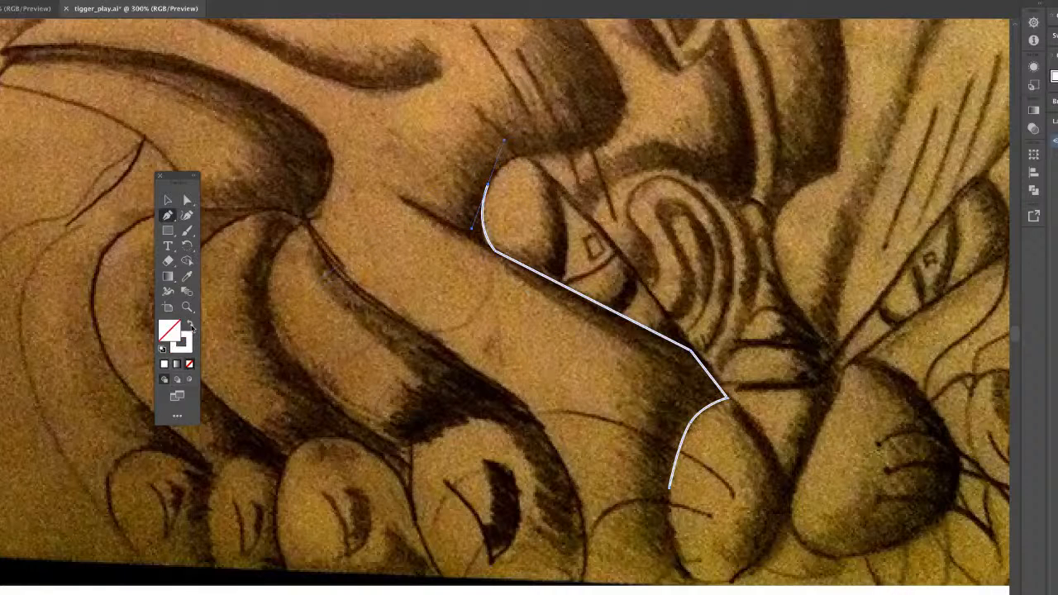
# Continue the path over the top of the eye and around the dark shaded bulge to its peak.
pyautogui.moveTo(541, 173); pyautogui.dragTo(534, 357)
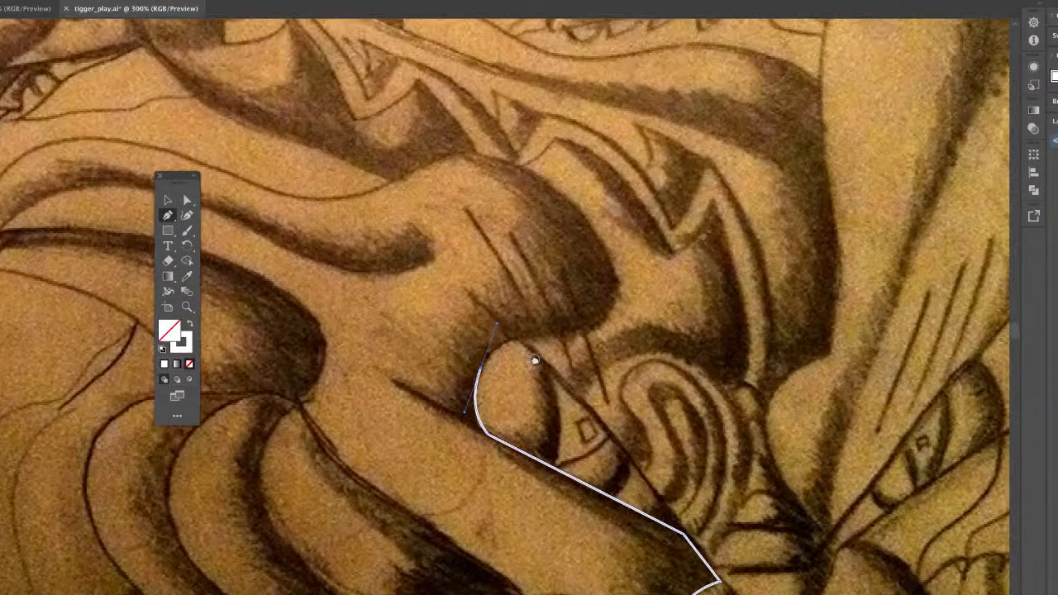
pyautogui.click(578, 334)
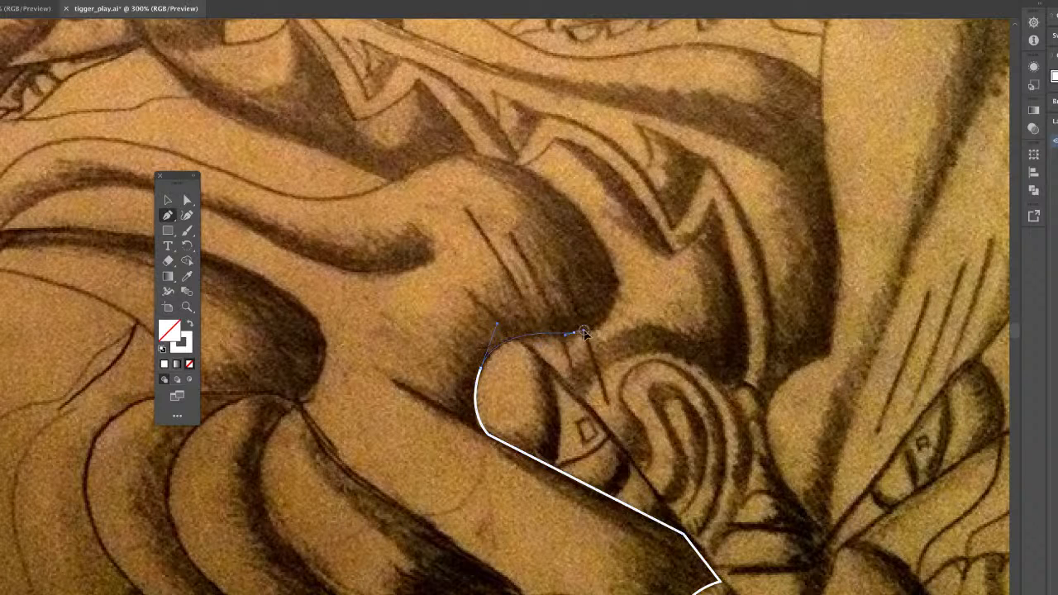
pyautogui.moveTo(587, 332); pyautogui.dragTo(618, 281)
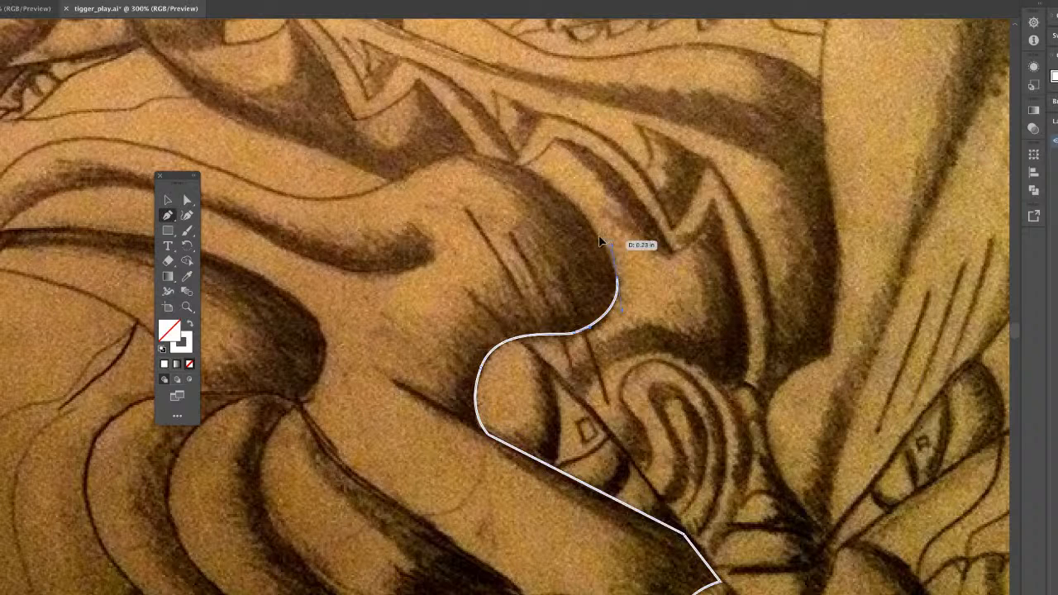
pyautogui.moveTo(468, 153); pyautogui.dragTo(649, 236)
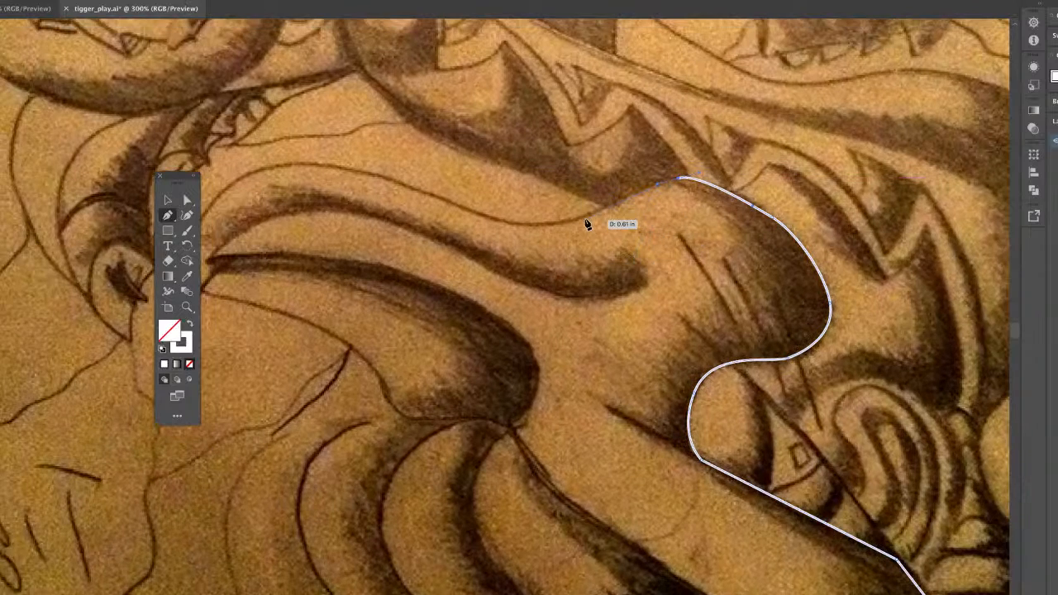
# Extend the path from the bulge's peak along the wavy upper contour toward the beak-like tip.
pyautogui.moveTo(569, 223)
pyautogui.mouseDown()
pyautogui.moveTo(629, 270)
pyautogui.moveTo(694, 285)
pyautogui.mouseUp()
pyautogui.moveTo(613, 253); pyautogui.dragTo(598, 252)
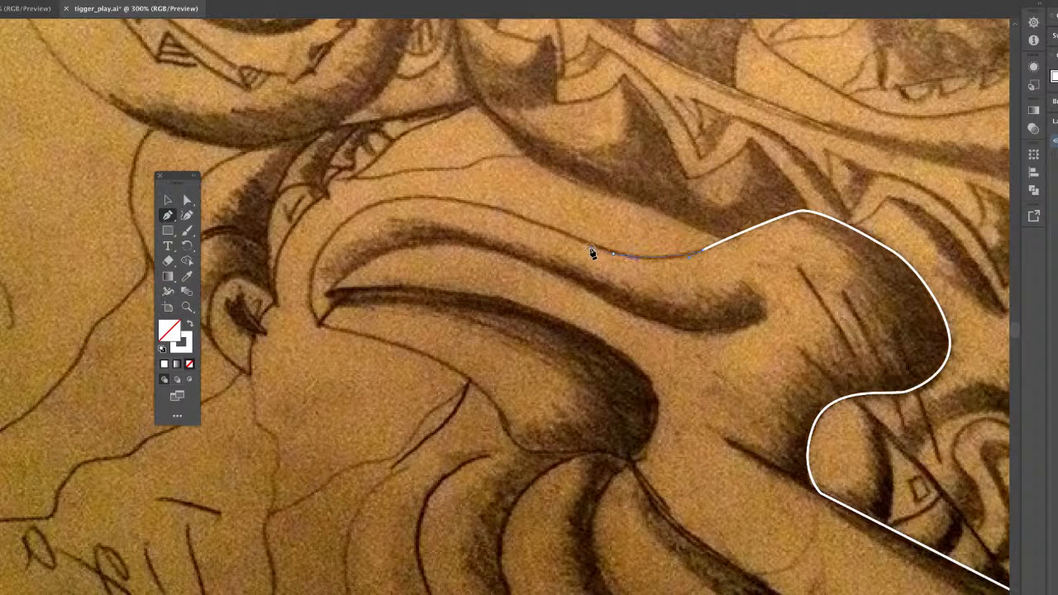
pyautogui.moveTo(477, 204); pyautogui.dragTo(476, 204)
pyautogui.moveTo(389, 200); pyautogui.dragTo(356, 221)
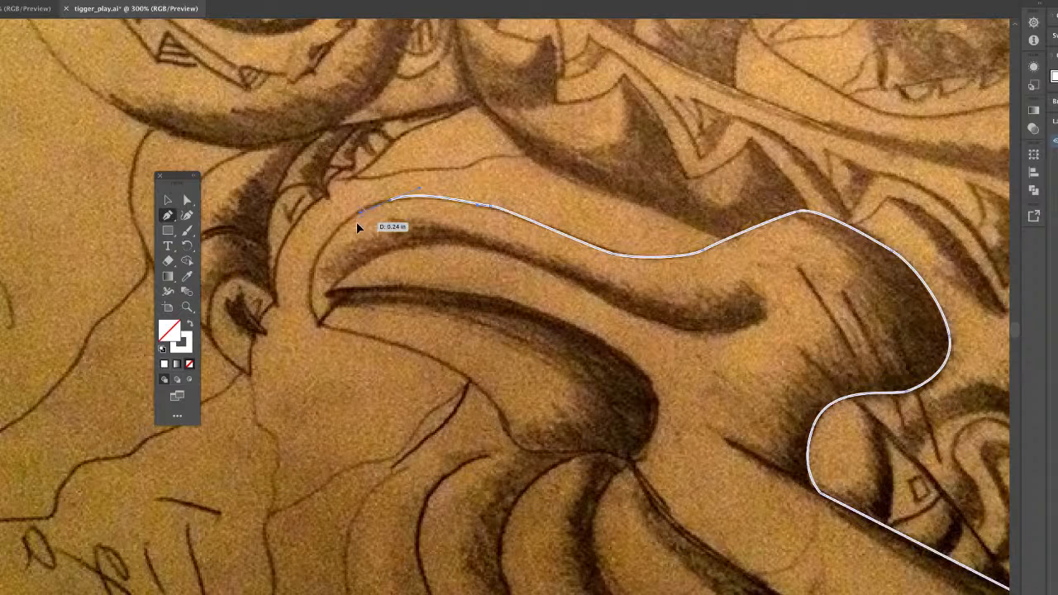
pyautogui.click(319, 266)
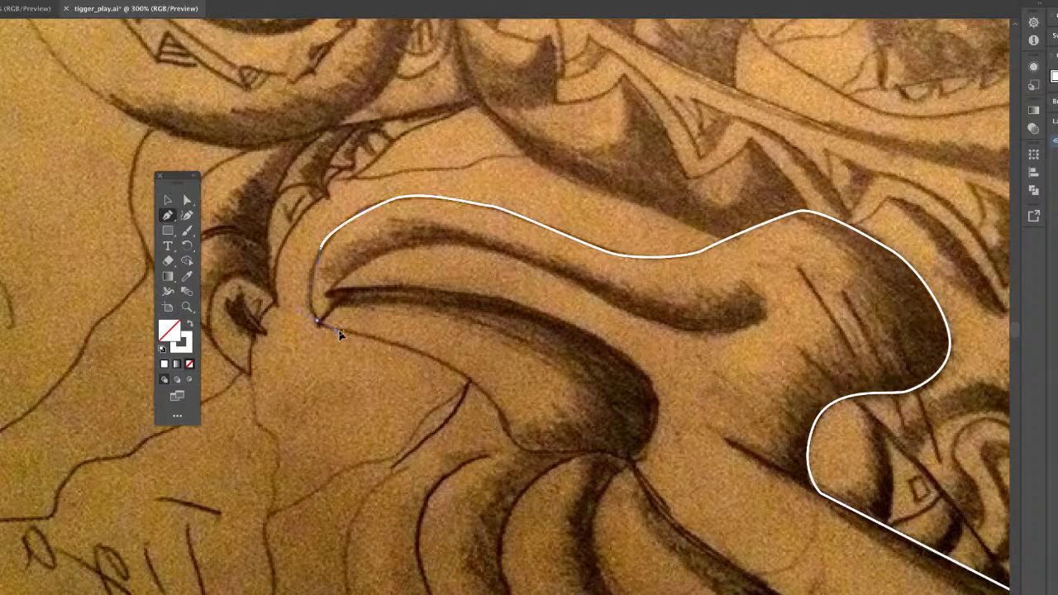
pyautogui.moveTo(339, 332); pyautogui.dragTo(334, 330)
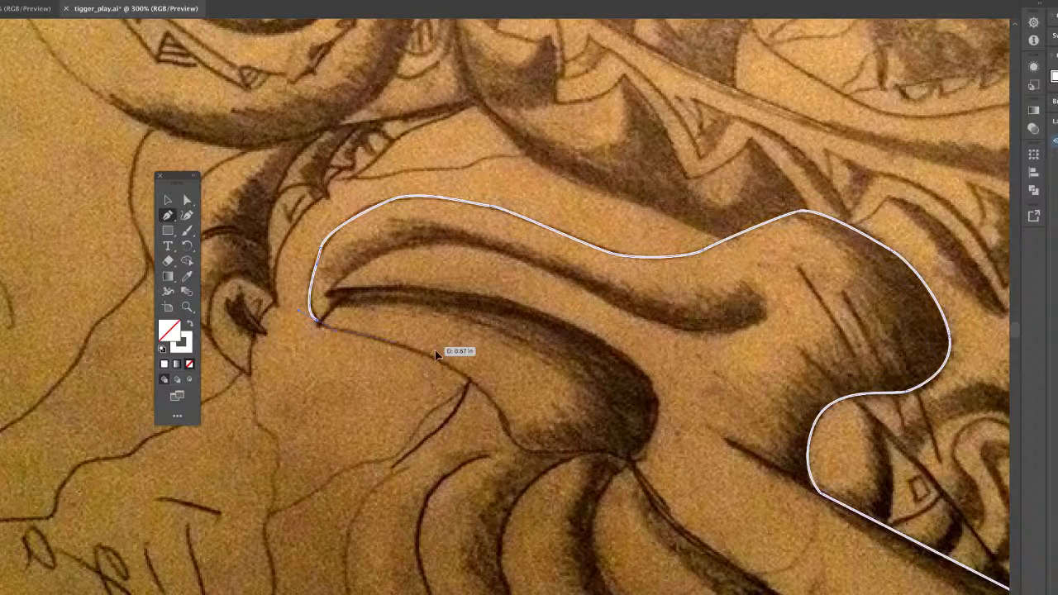
pyautogui.click(445, 363)
pyautogui.click(502, 410)
pyautogui.moveTo(507, 421); pyautogui.dragTo(422, 283)
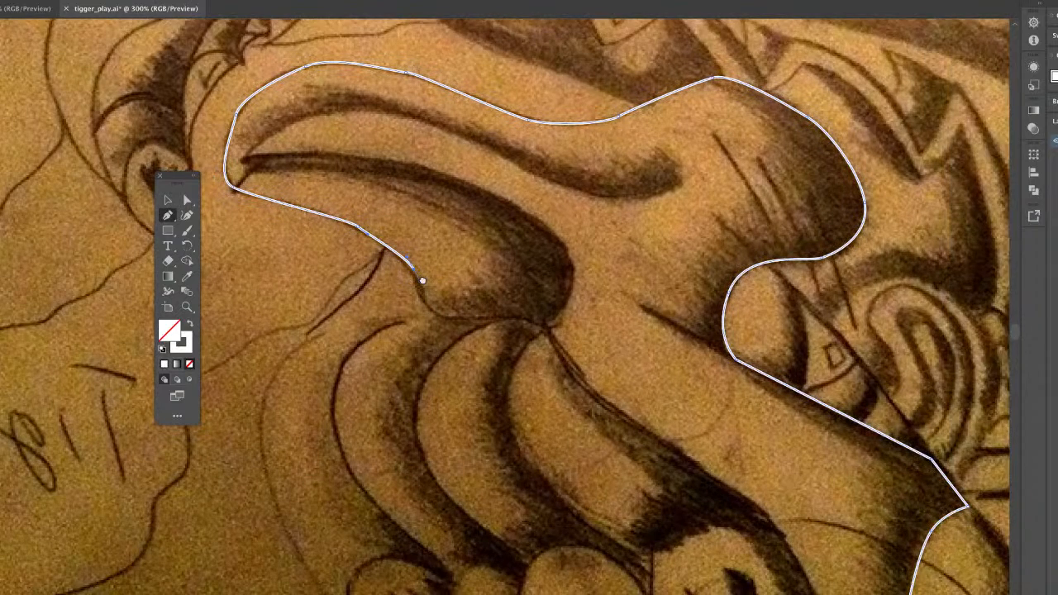
pyautogui.hotkey('ctrl', 'z')
pyautogui.hotkey('ctrl', 'z')
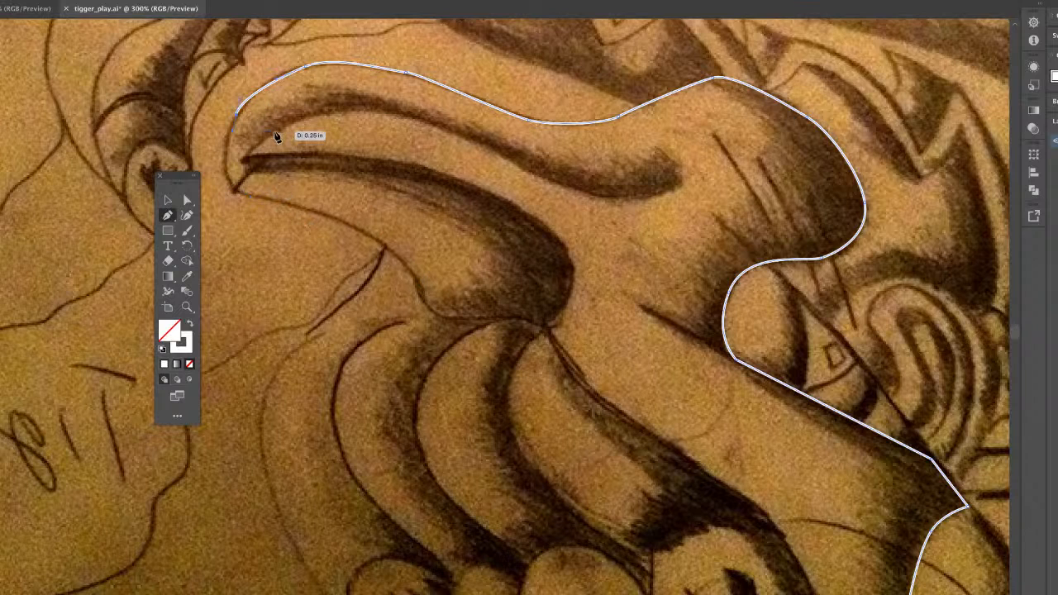
pyautogui.hotkey('ctrl', 'z')
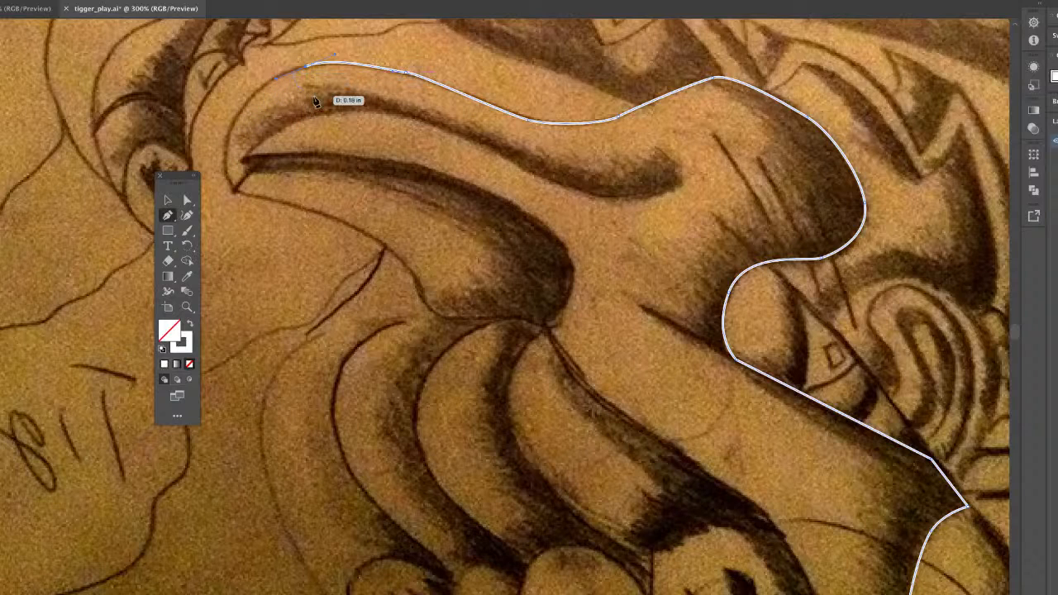
# Continue the outline around the beak-like tip down to its lowest point and back up to the mouth notch.
pyautogui.click(258, 90)
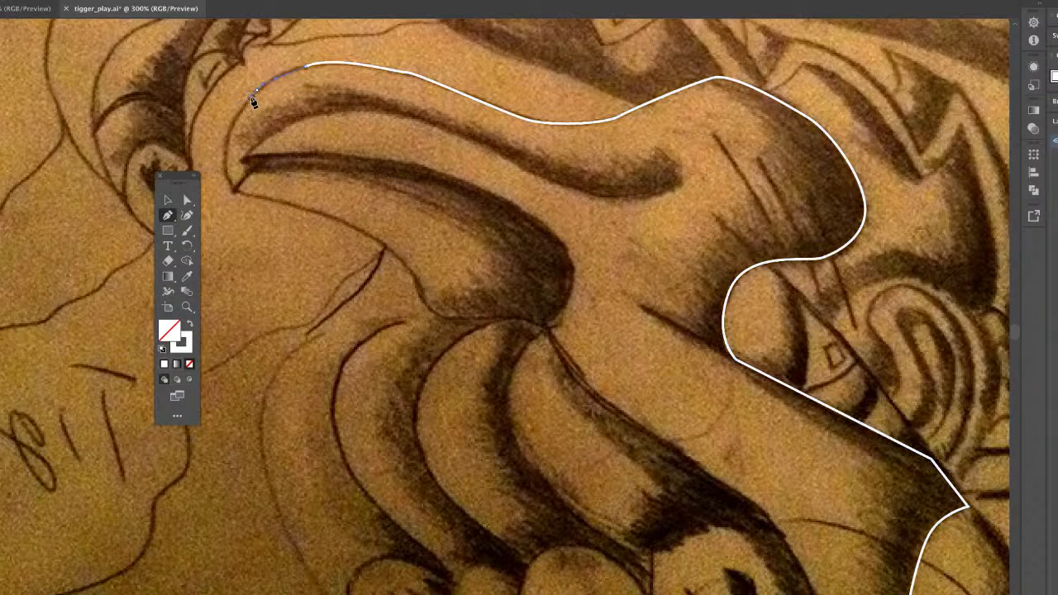
pyautogui.click(225, 136)
pyautogui.click(230, 187)
pyautogui.click(246, 168)
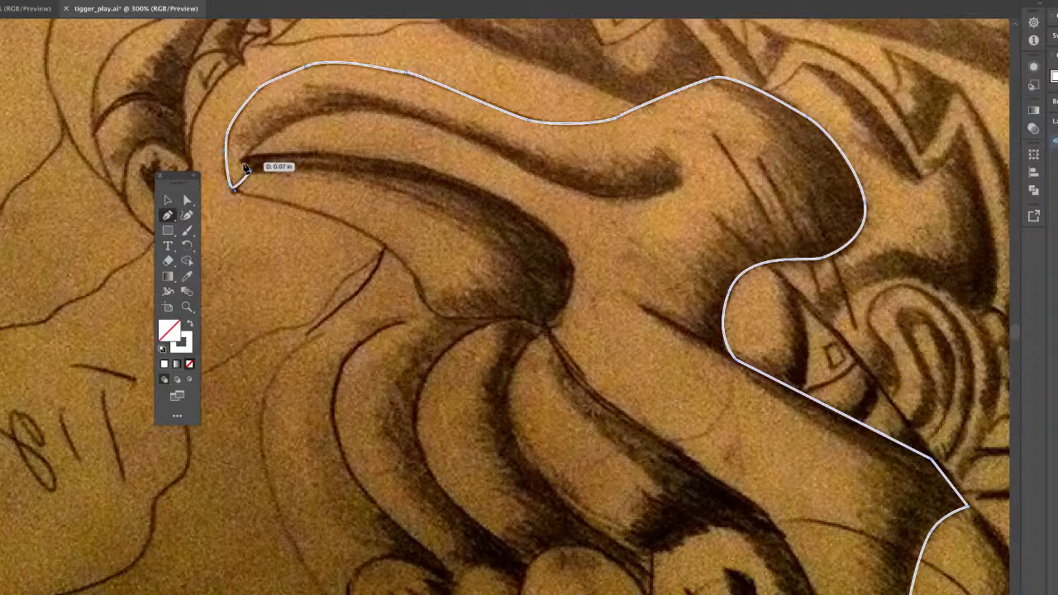
pyautogui.keyDown('ctrl'); pyautogui.click(335, 110); pyautogui.keyUp('ctrl')
pyautogui.click(335, 110)
pyautogui.hotkey('ctrl', 'z')
pyautogui.moveTo(298, 171); pyautogui.dragTo(334, 172)
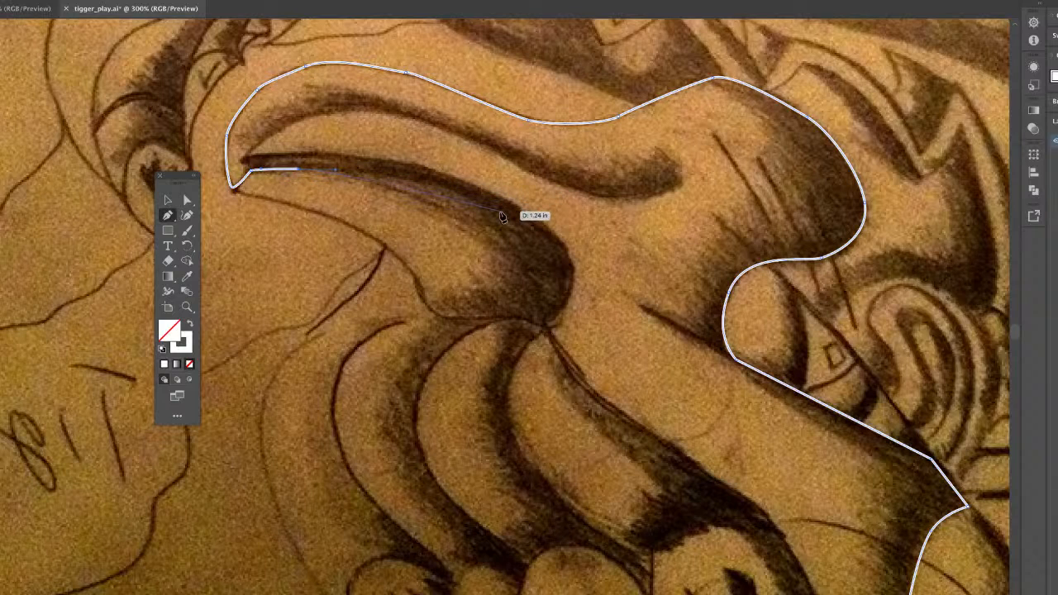
# Enlarge the beak tip to 600% and trace from the notch along the upper edge of the dark-shaded lower beak.
pyautogui.hotkey('ctrl', '-')
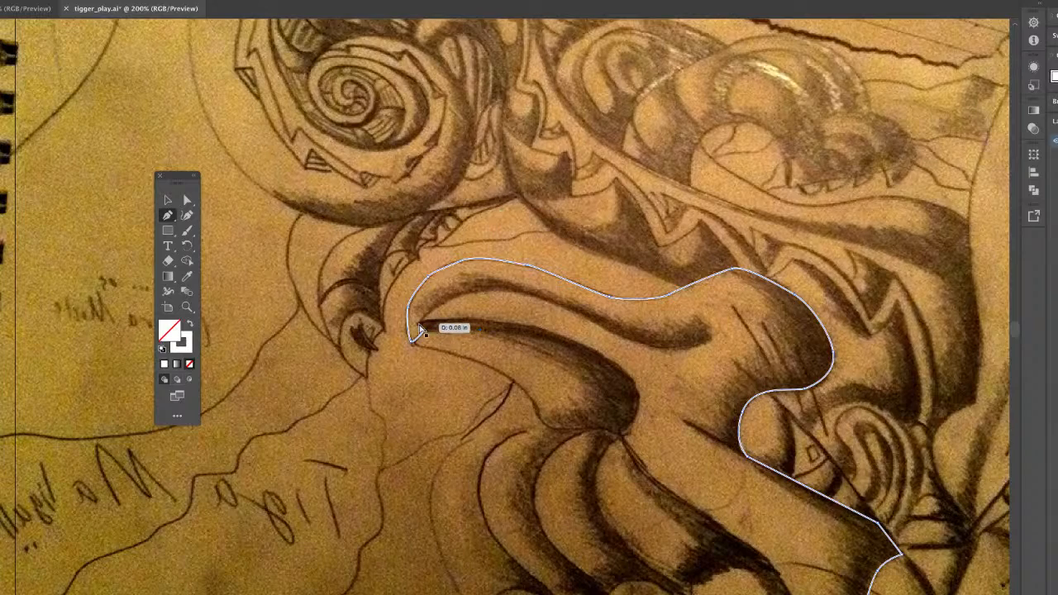
pyautogui.hotkey('ctrl', '+')
pyautogui.hotkey('ctrl', '+')
pyautogui.hotkey('ctrl', '+')
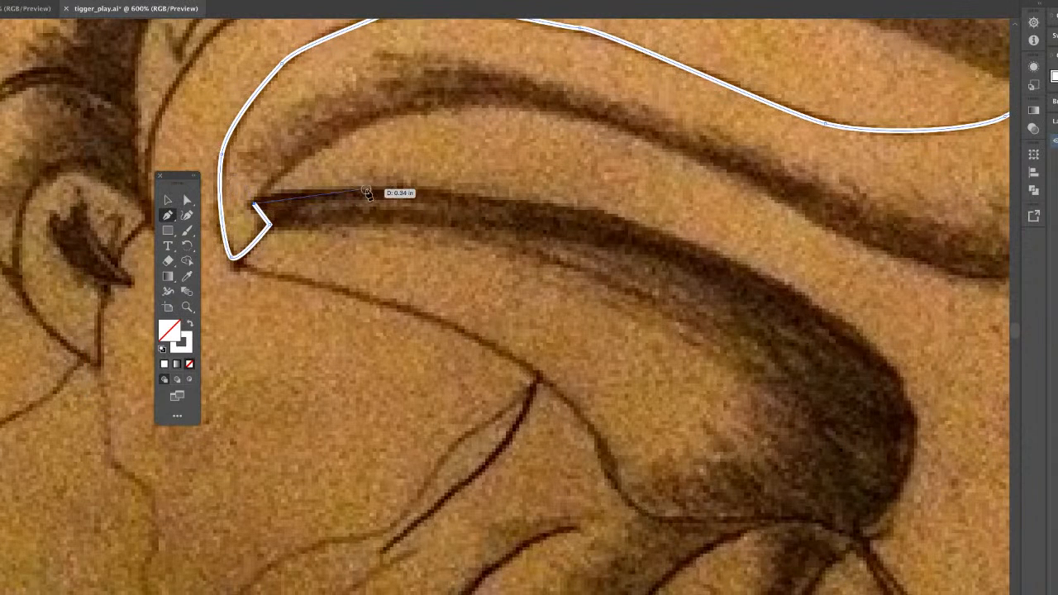
pyautogui.moveTo(366, 191); pyautogui.dragTo(418, 190)
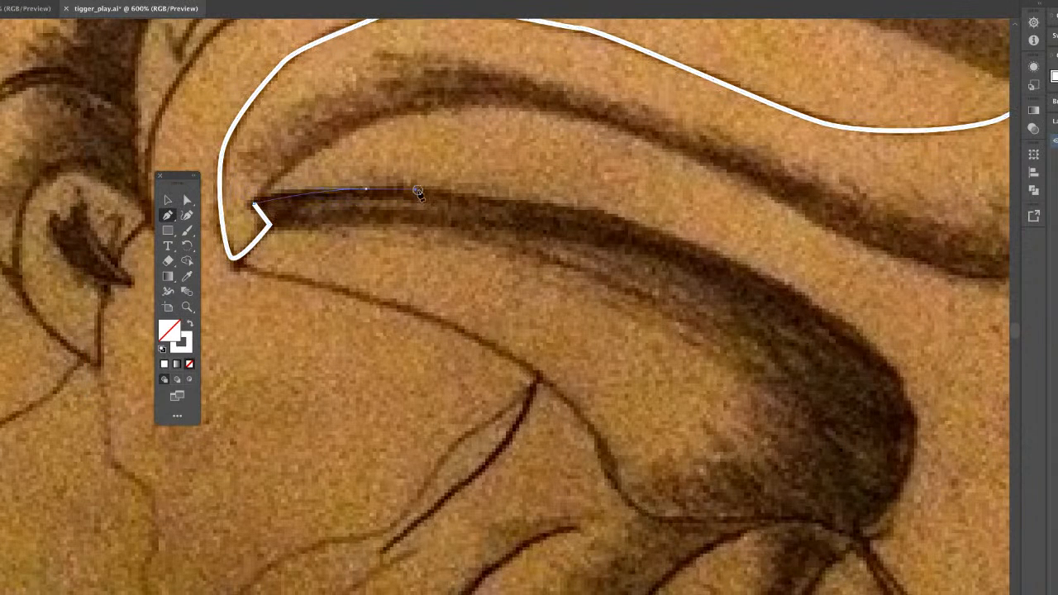
pyautogui.moveTo(616, 217); pyautogui.dragTo(488, 149)
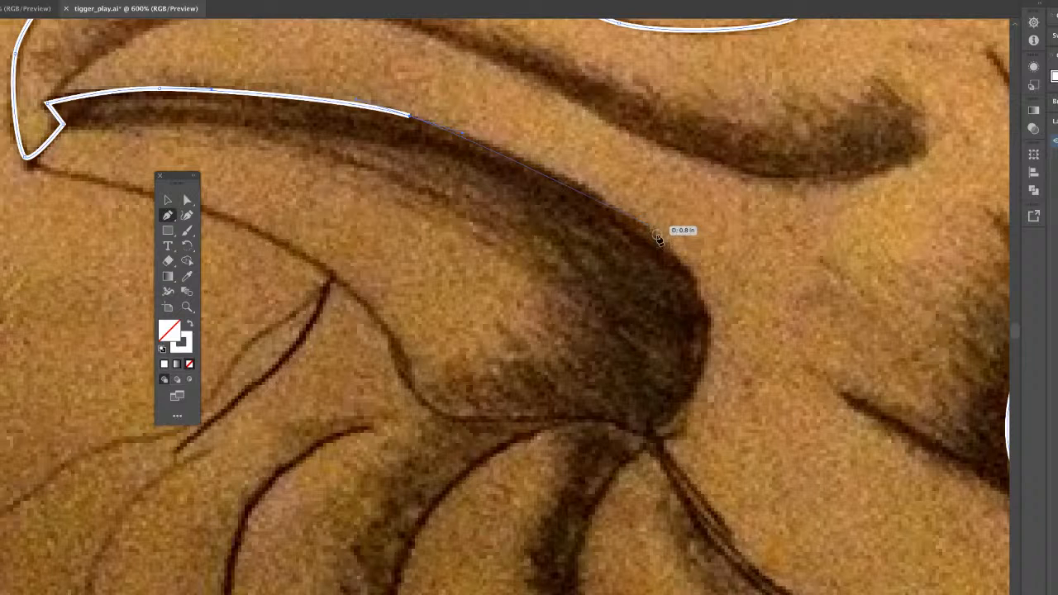
# Extend the path around the rounded dark end of the lower beak to the corner where the finger-like folds meet.
pyautogui.moveTo(651, 225); pyautogui.dragTo(686, 257)
pyautogui.moveTo(711, 312); pyautogui.dragTo(528, 205)
pyautogui.click(484, 289)
pyautogui.hotkey('ctrl', '-')
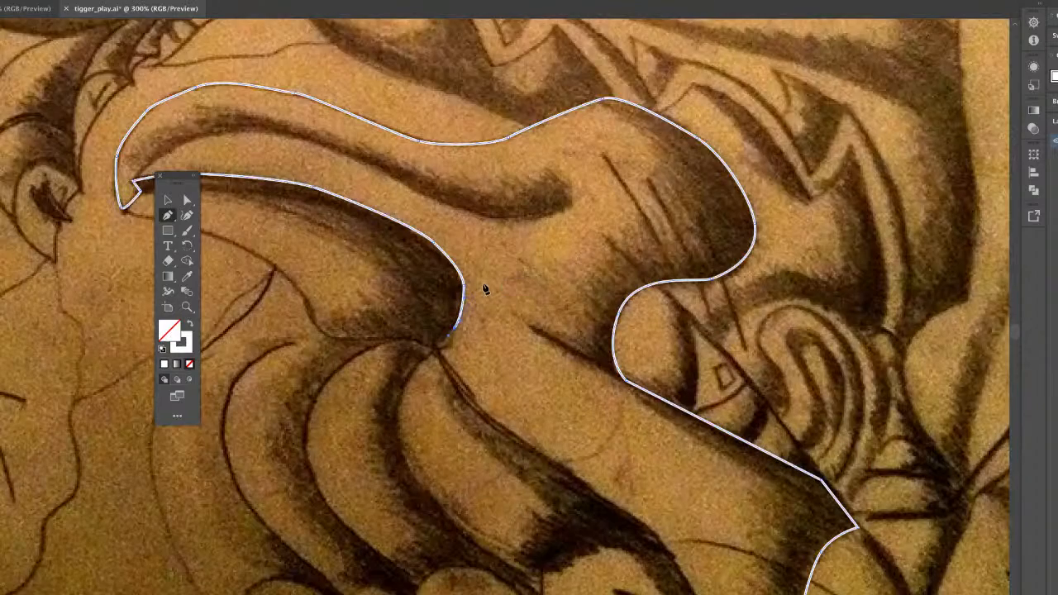
pyautogui.moveTo(484, 288); pyautogui.dragTo(425, 177)
pyautogui.click(377, 242)
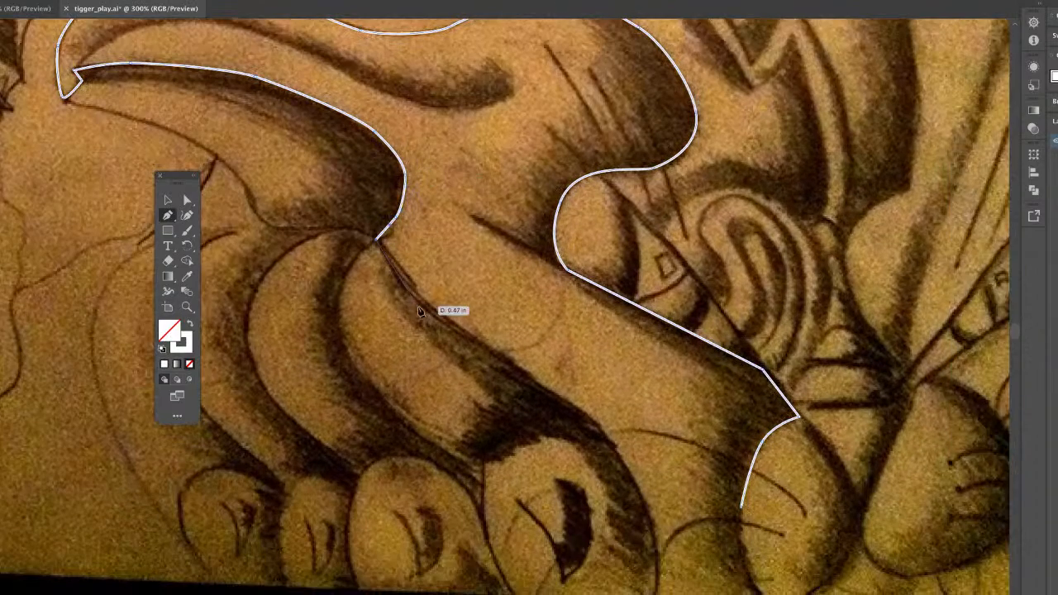
# Trace from that corner along the upper edge of the nearest finger-like fold and around the toe to the photo's bottom edge.
pyautogui.click(429, 305)
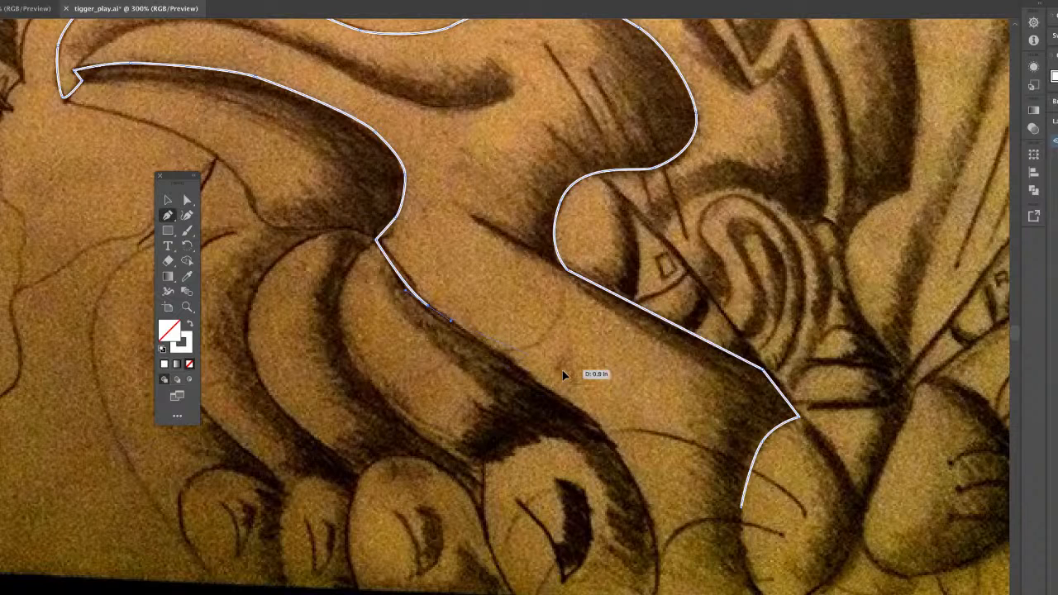
pyautogui.click(557, 397)
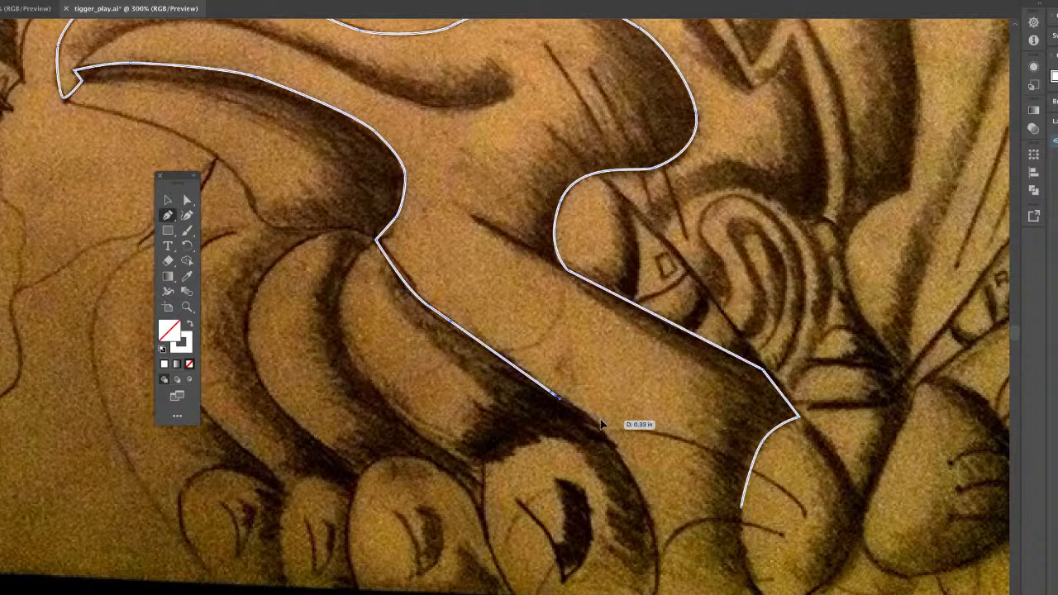
pyautogui.moveTo(621, 454); pyautogui.dragTo(500, 281)
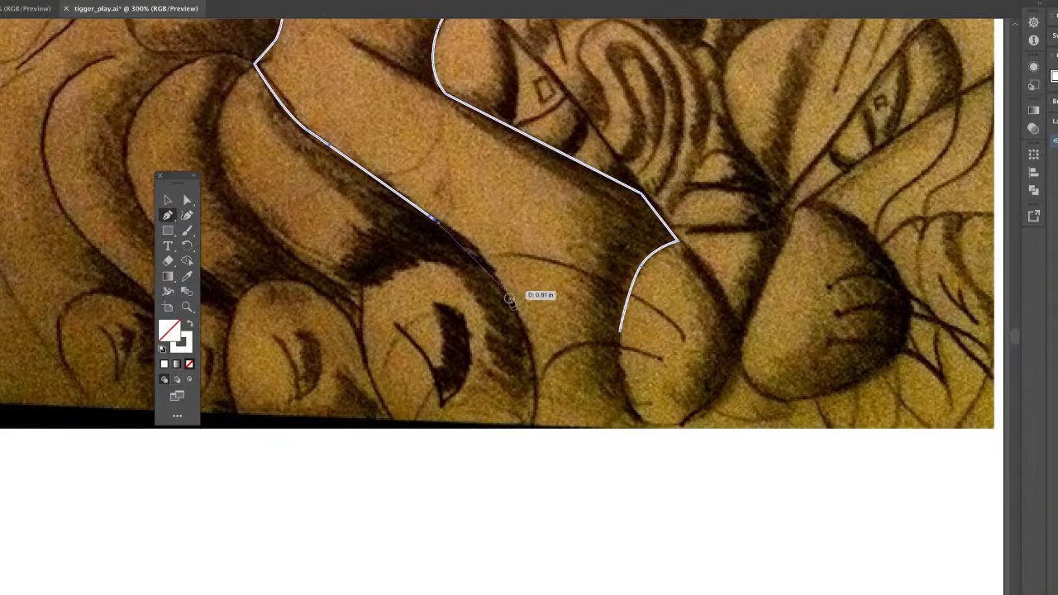
pyautogui.click(524, 326)
pyautogui.click(537, 395)
pyautogui.click(532, 425)
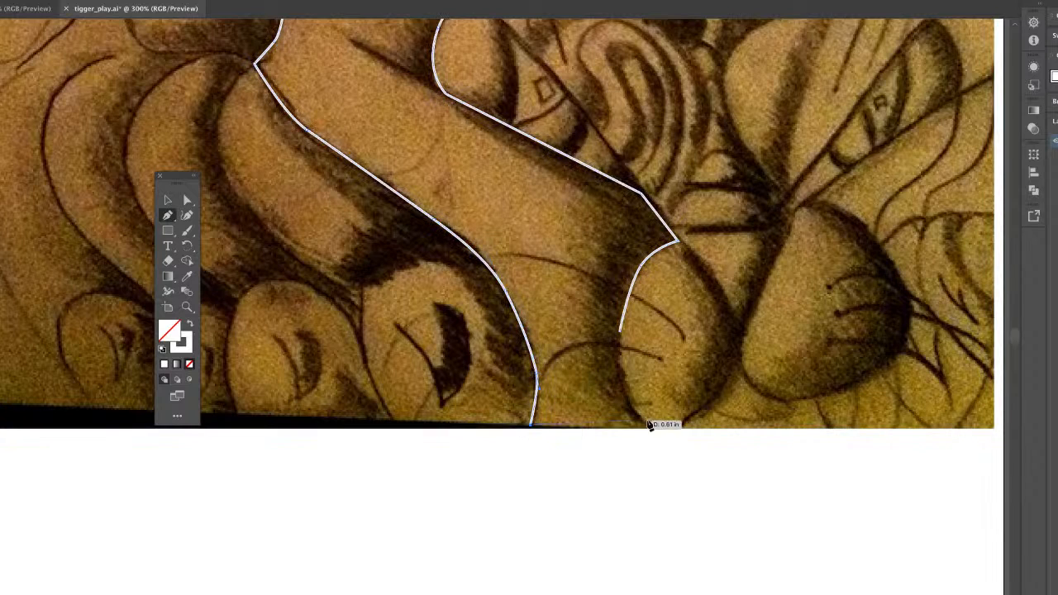
# Run the path along the photo's bottom edge and up the rounded nose to close it at its starting point.
pyautogui.click(650, 424)
pyautogui.click(614, 345)
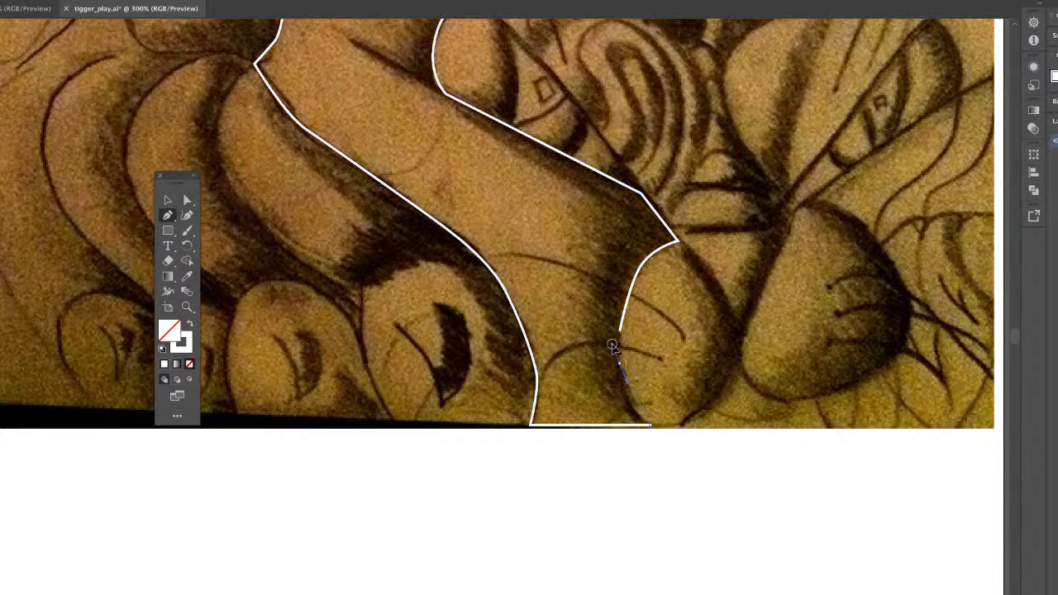
pyautogui.click(621, 333)
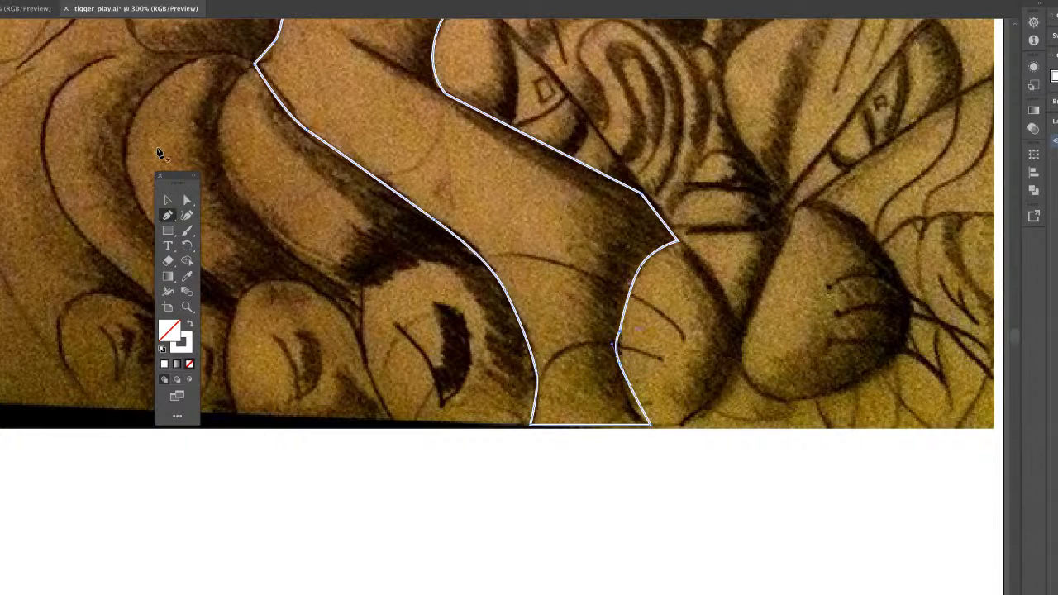
# Change the outline's stroke color to the very dark green 09170A and keep the outline selected as an object.
pyautogui.doubleClick(189, 341)
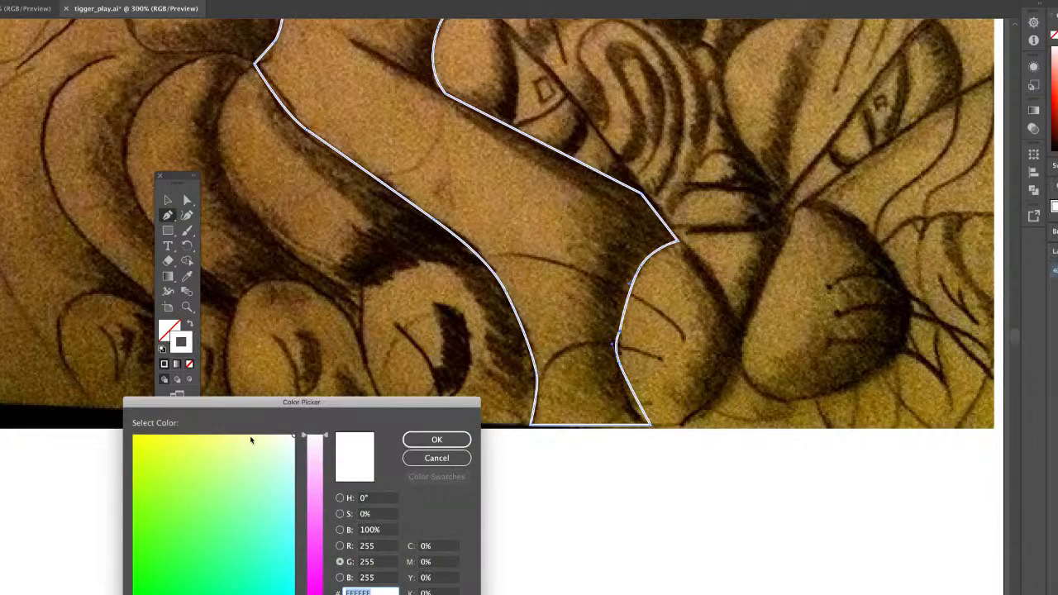
pyautogui.moveTo(174, 571); pyautogui.dragTo(161, 586)
pyautogui.moveTo(313, 575); pyautogui.dragTo(311, 589)
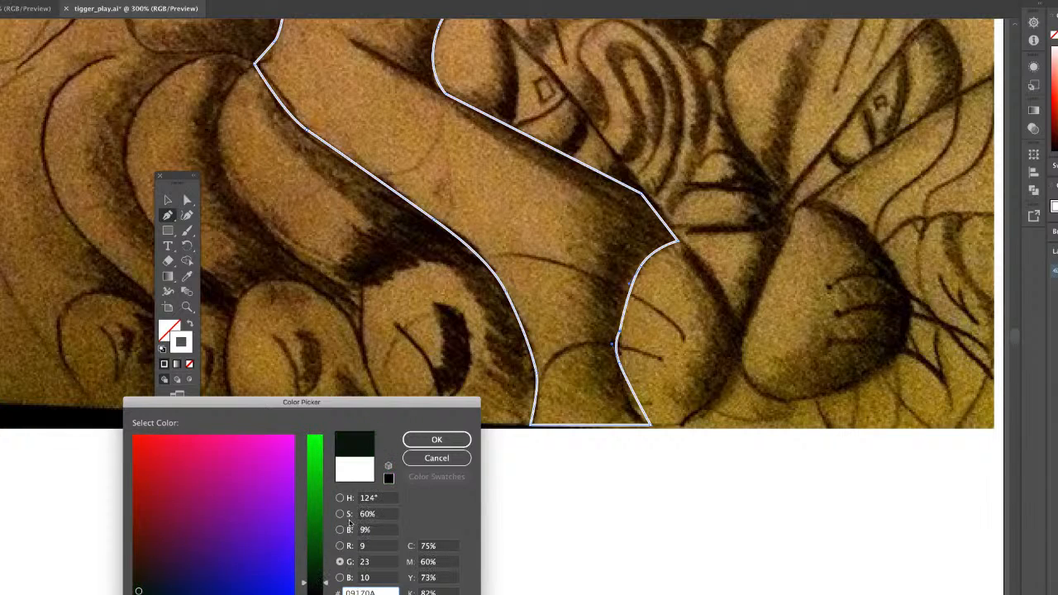
pyautogui.click(437, 438)
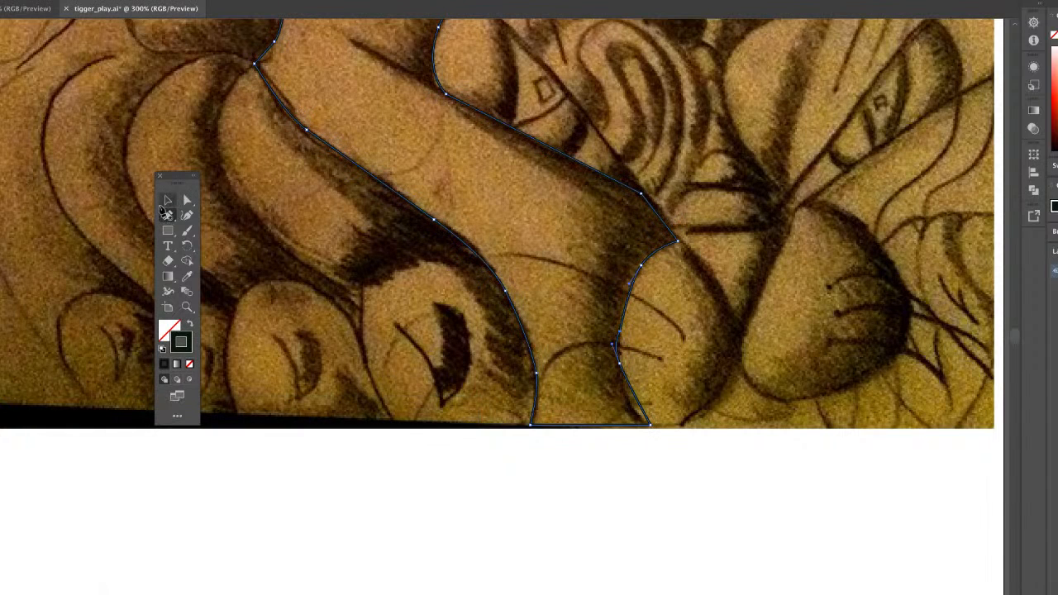
pyautogui.click(168, 201)
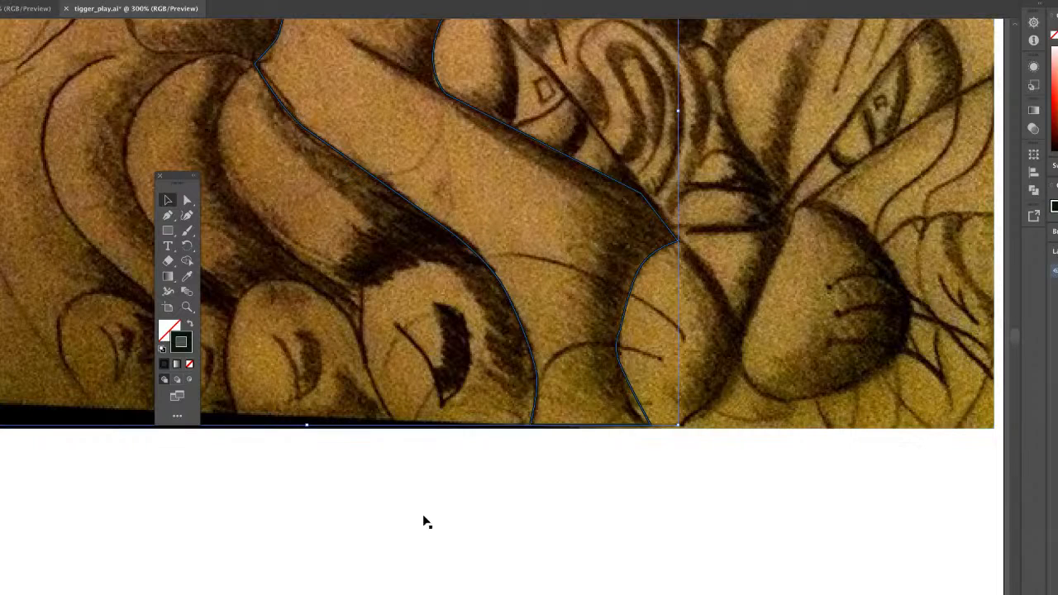
# Draw a closed practice shape with the Pen tool on the white area below the sketch, combining curved and straight segments.
pyautogui.press('p')
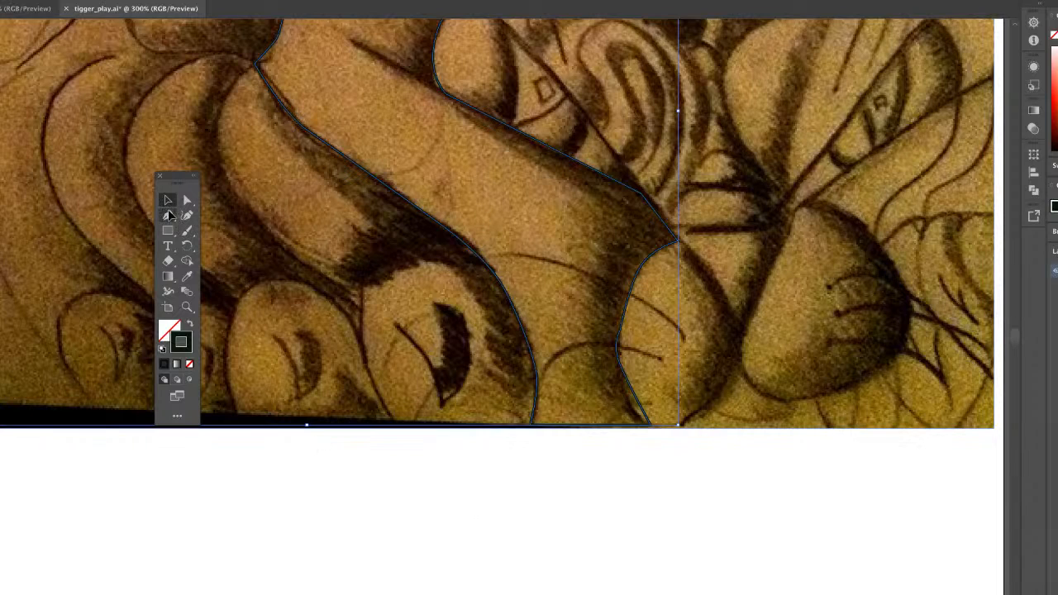
pyautogui.click(416, 520)
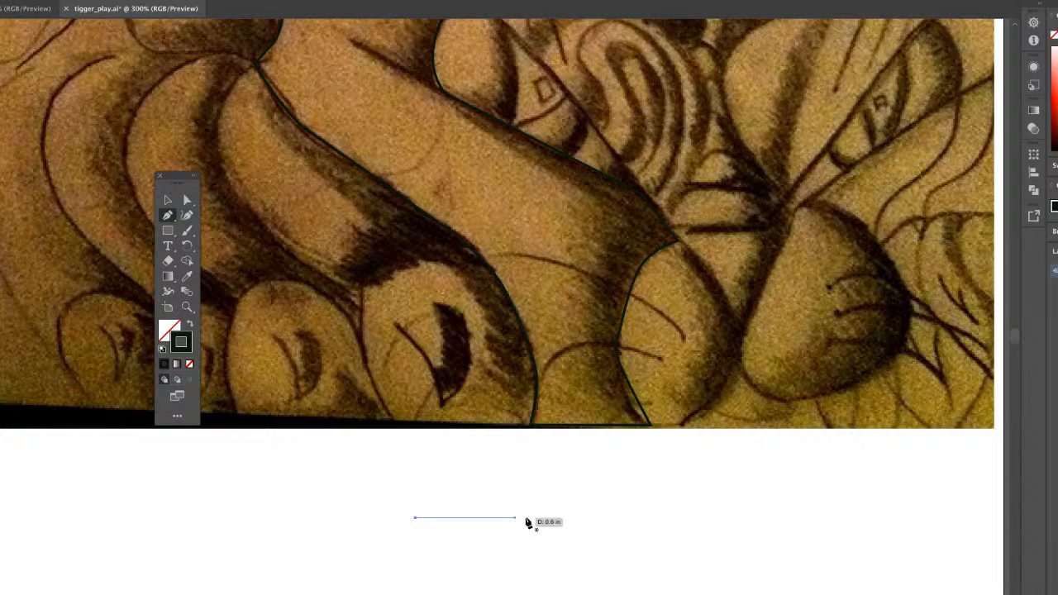
pyautogui.moveTo(587, 520); pyautogui.dragTo(673, 477)
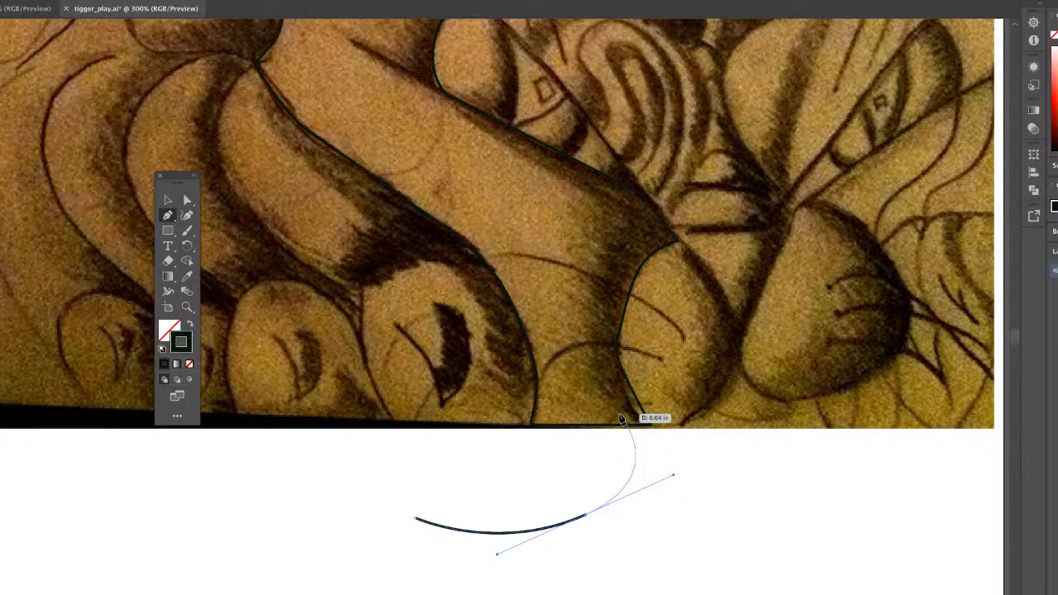
pyautogui.moveTo(558, 450)
pyautogui.mouseDown()
pyautogui.moveTo(514, 449)
pyautogui.moveTo(571, 449)
pyautogui.moveTo(533, 430)
pyautogui.moveTo(513, 362)
pyautogui.moveTo(642, 430)
pyautogui.moveTo(582, 512)
pyautogui.moveTo(477, 425)
pyautogui.moveTo(524, 460)
pyautogui.moveTo(416, 462)
pyautogui.moveTo(380, 496)
pyautogui.mouseUp()
pyautogui.click(379, 491)
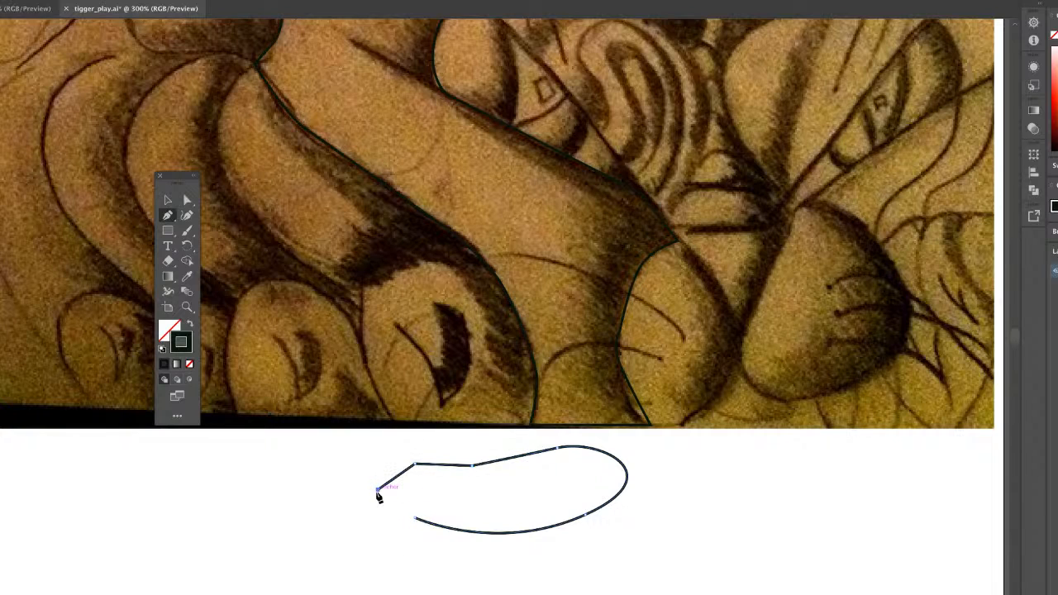
pyautogui.click(418, 523)
# Select the practice shape and swap its fill and stroke, giving it a solid dark fill and no stroke.
pyautogui.click(166, 201)
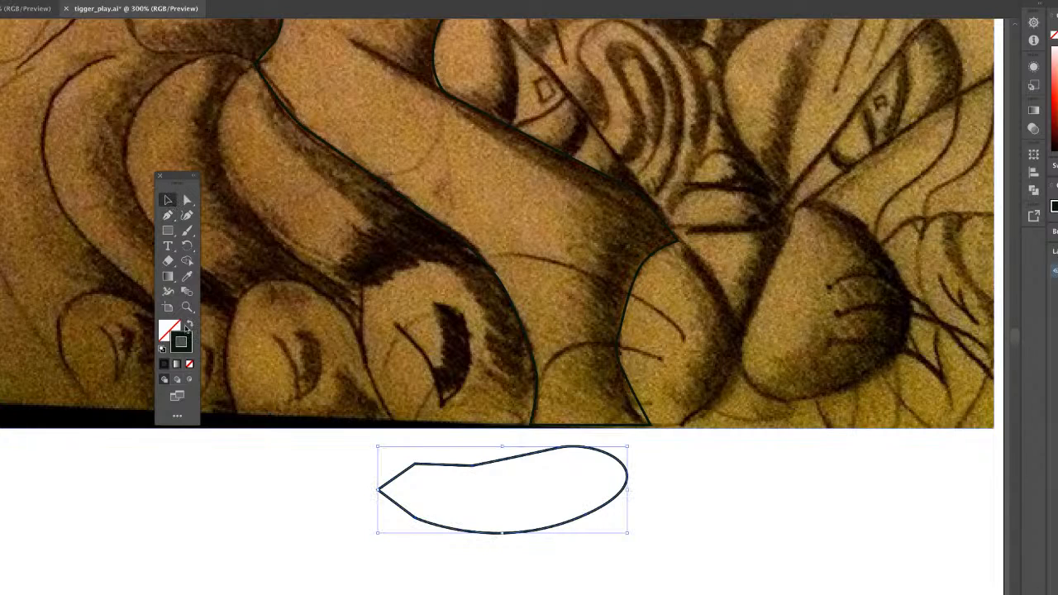
pyautogui.moveTo(180, 181); pyautogui.dragTo(304, 315)
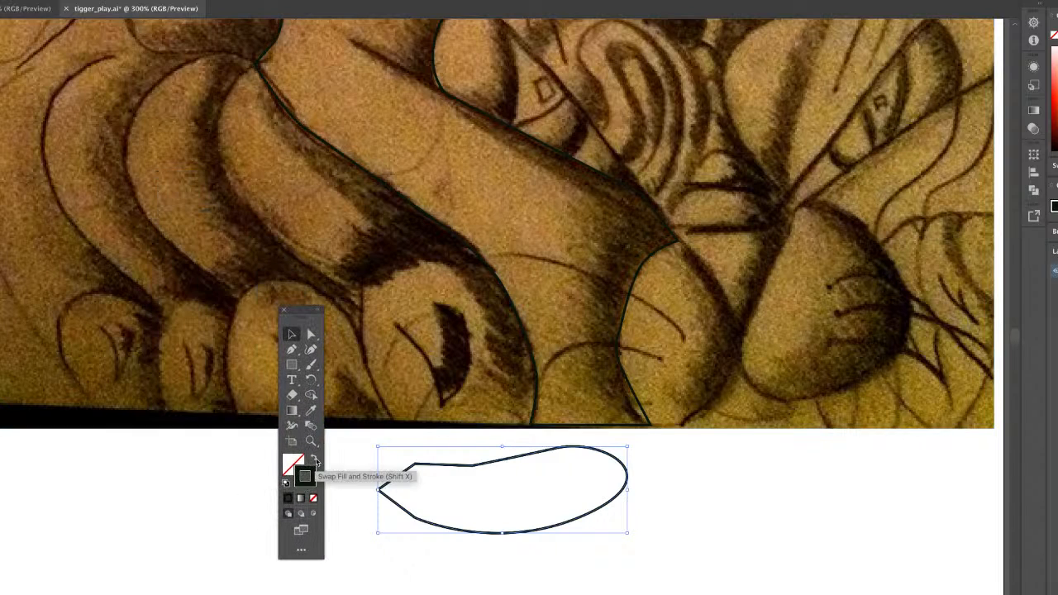
pyautogui.click(314, 460)
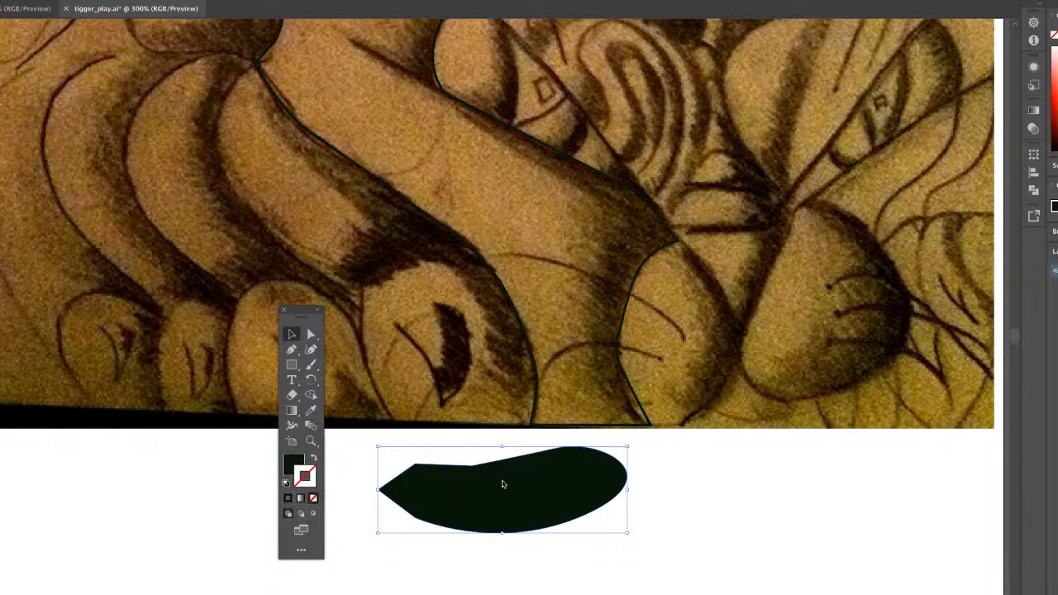
# Select the traced outline and apply the white-to-black linear gradient to its stroke.
pyautogui.click(535, 368)
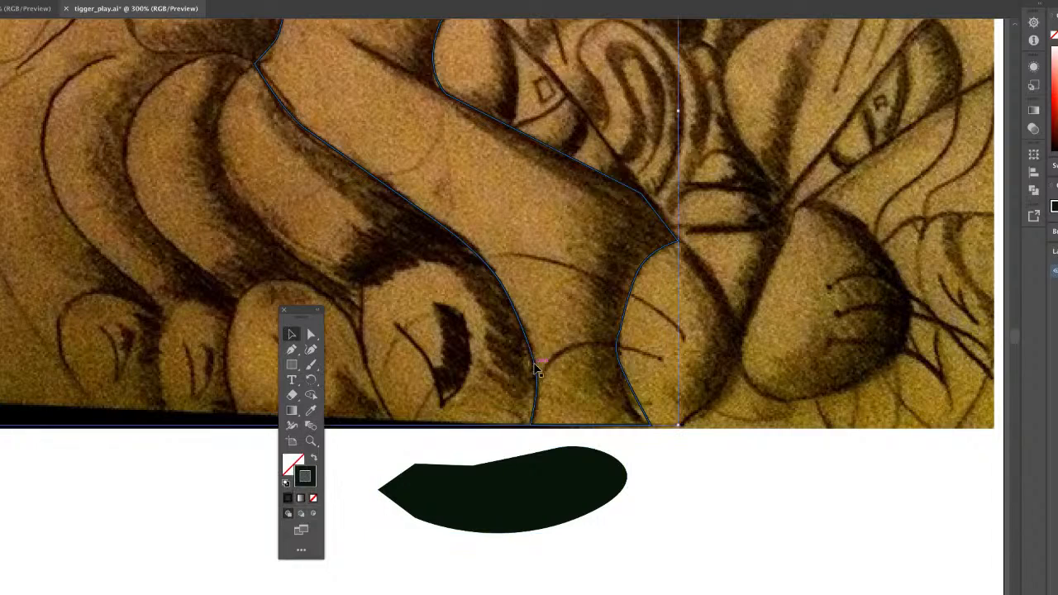
pyautogui.hotkey('ctrl', '-')
pyautogui.hotkey('ctrl', '-')
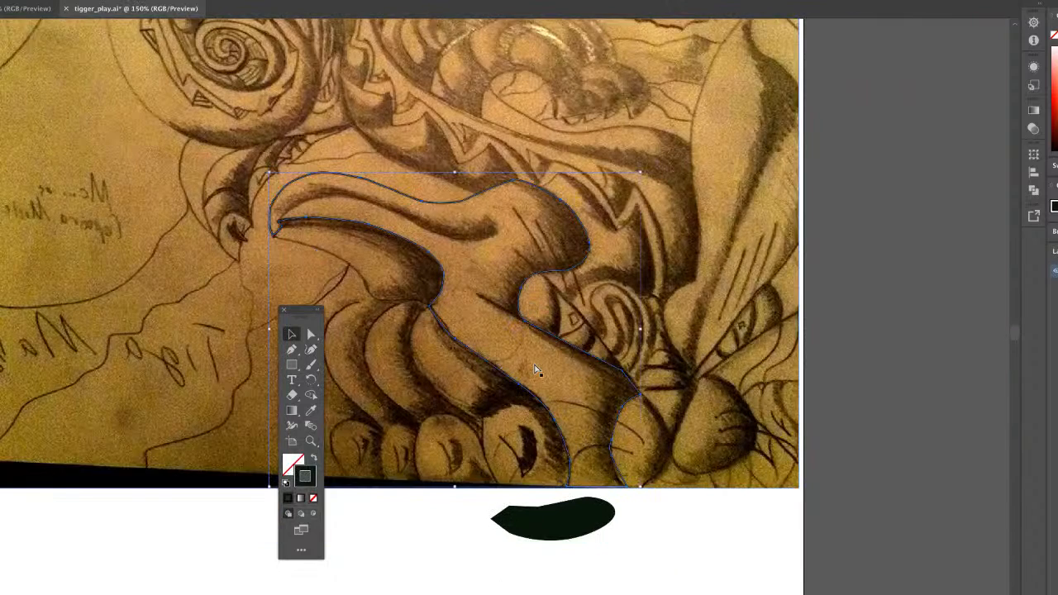
pyautogui.moveTo(535, 368); pyautogui.dragTo(461, 283)
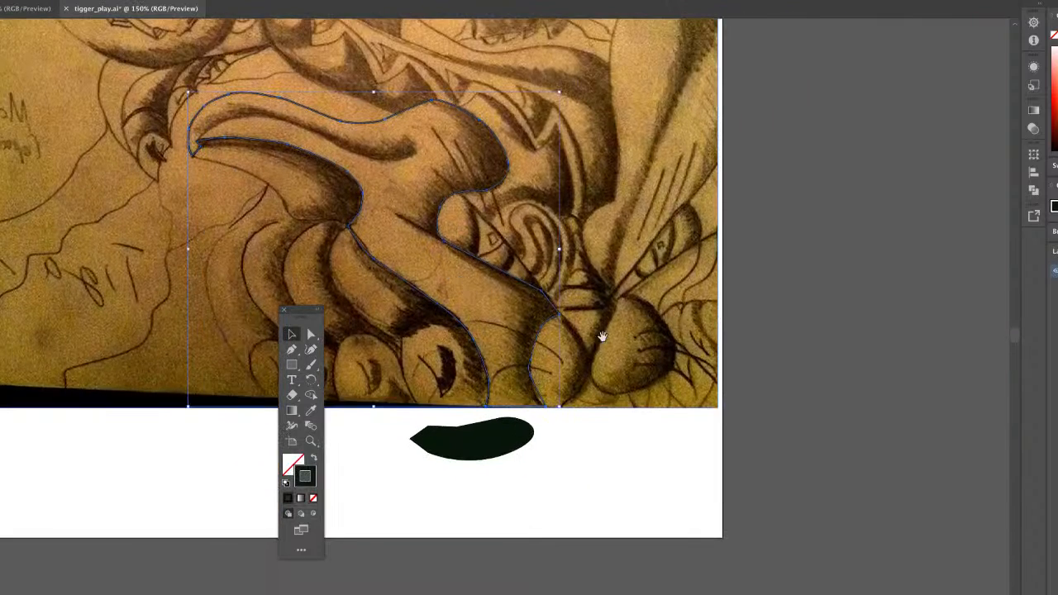
pyautogui.click(291, 413)
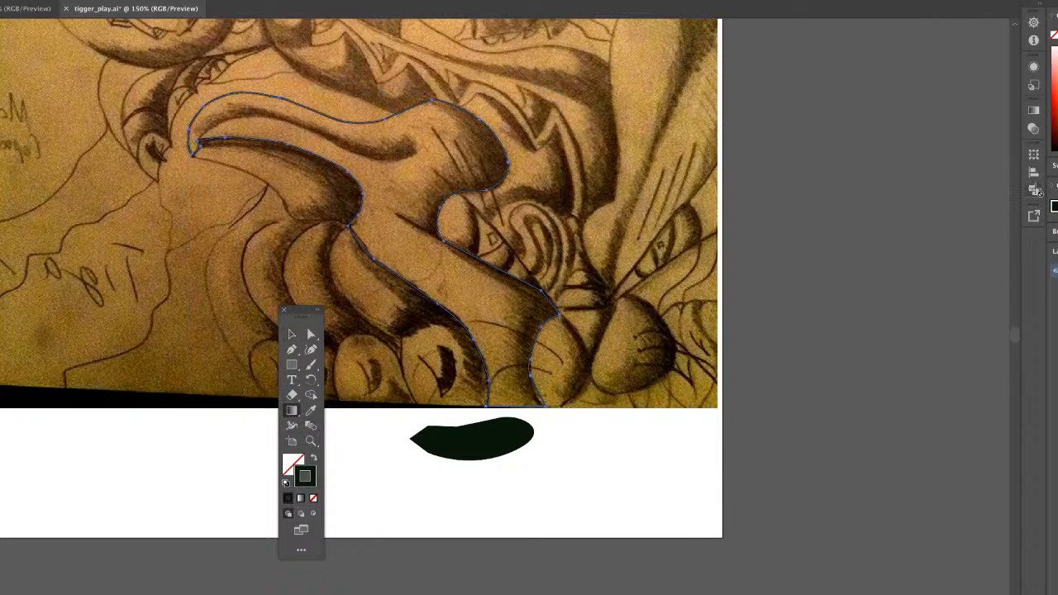
pyautogui.click(1037, 111)
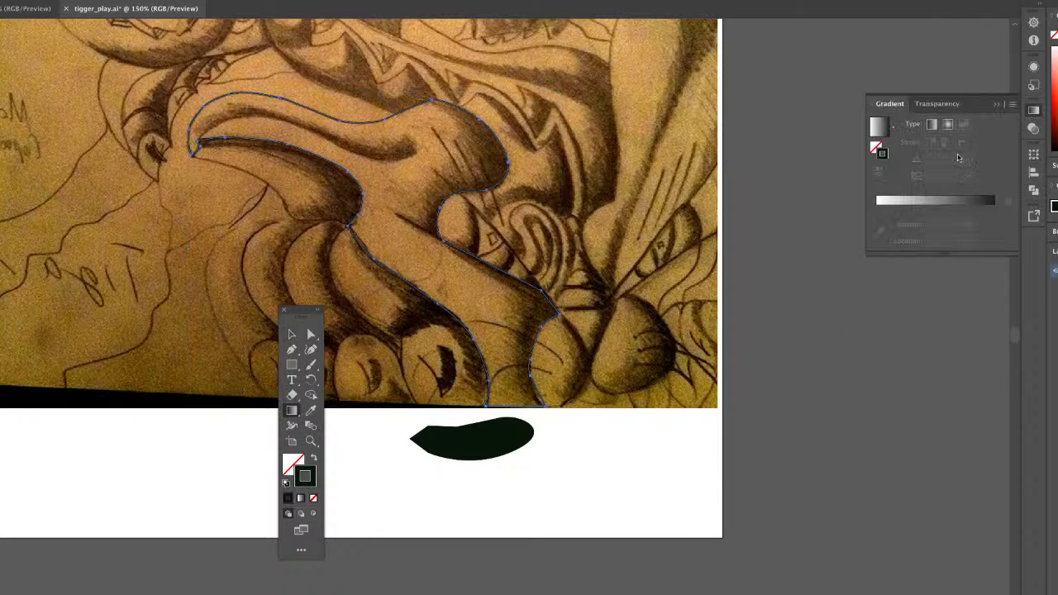
pyautogui.click(935, 213)
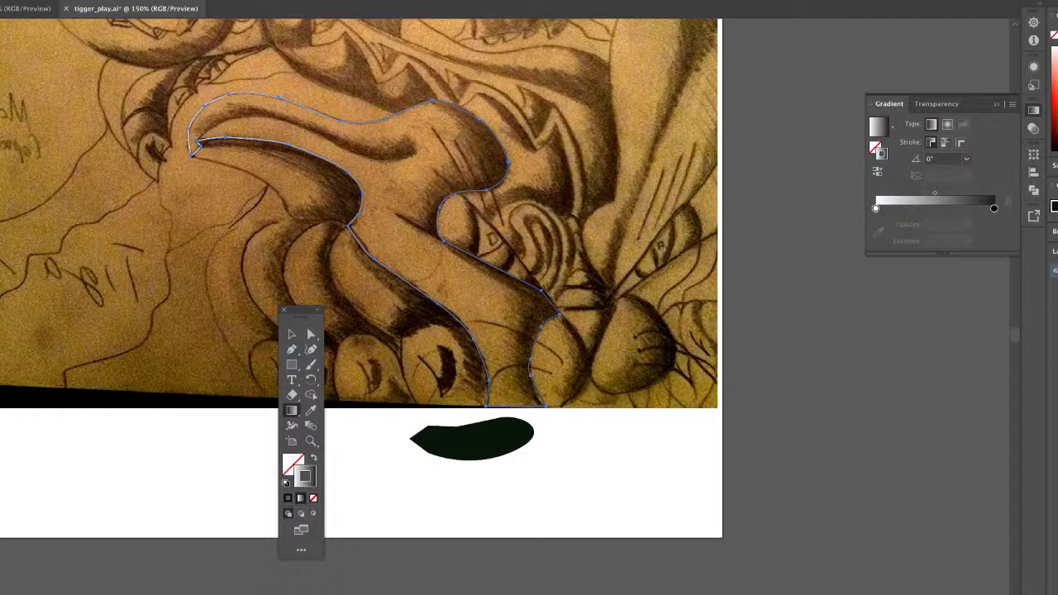
# Open the Earthtone swatch library from the swatches and enlarge it beside the artwork so all its colors can be reached.
pyautogui.scroll(3, 467, 257)
pyautogui.hscroll(-5, 467, 257)
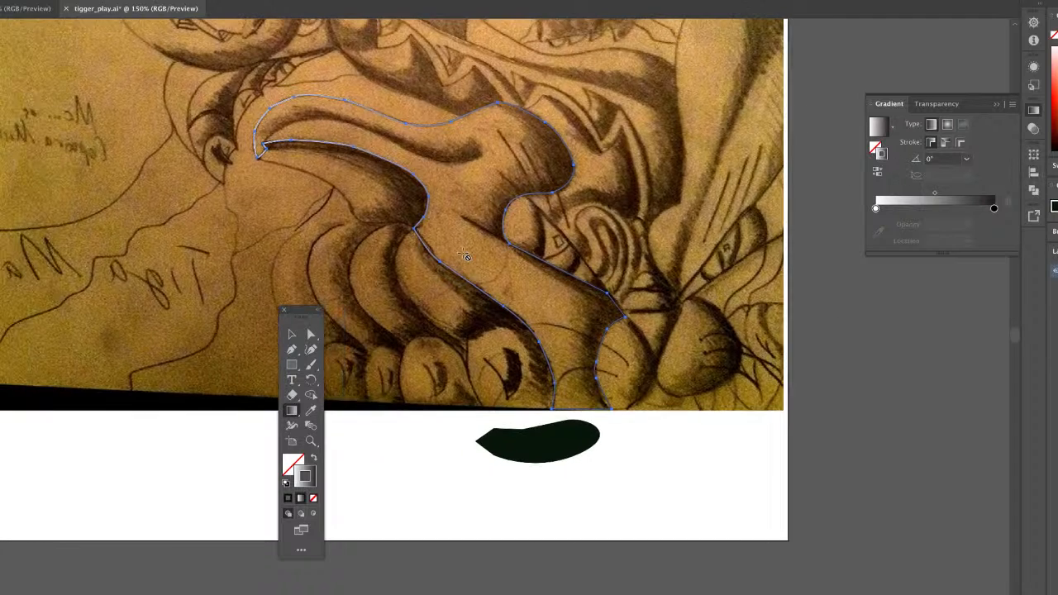
pyautogui.hscroll(-1, 466, 257)
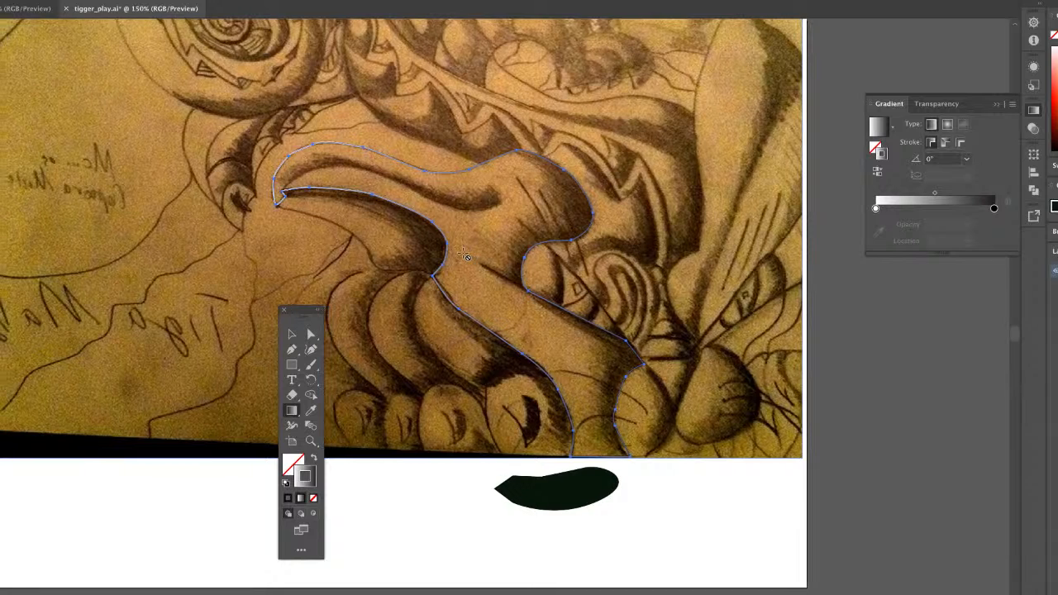
pyautogui.click(1057, 166)
pyautogui.moveTo(1057, 165); pyautogui.dragTo(903, 281)
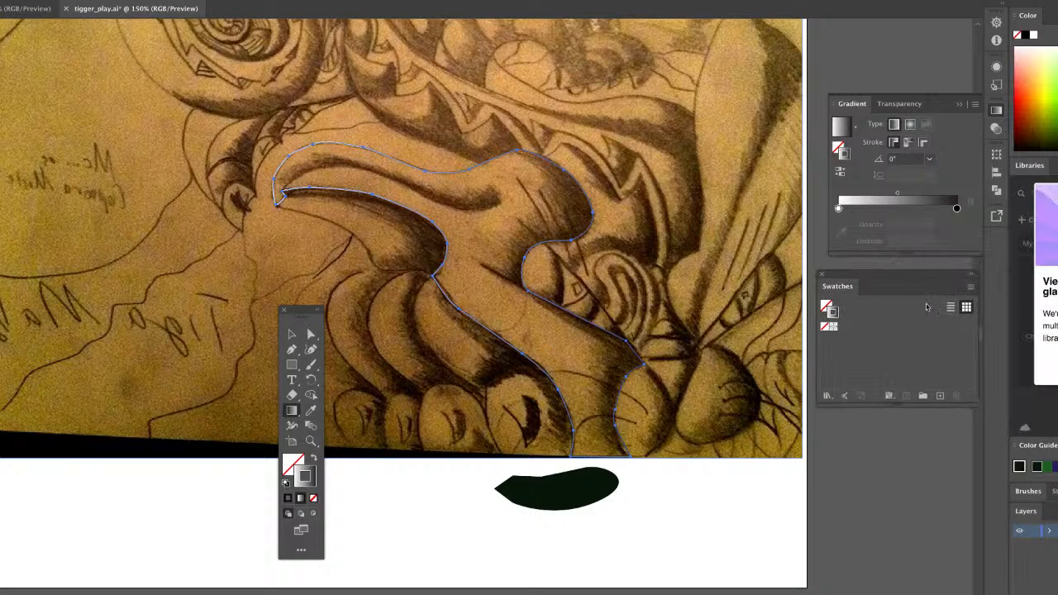
pyautogui.click(828, 396)
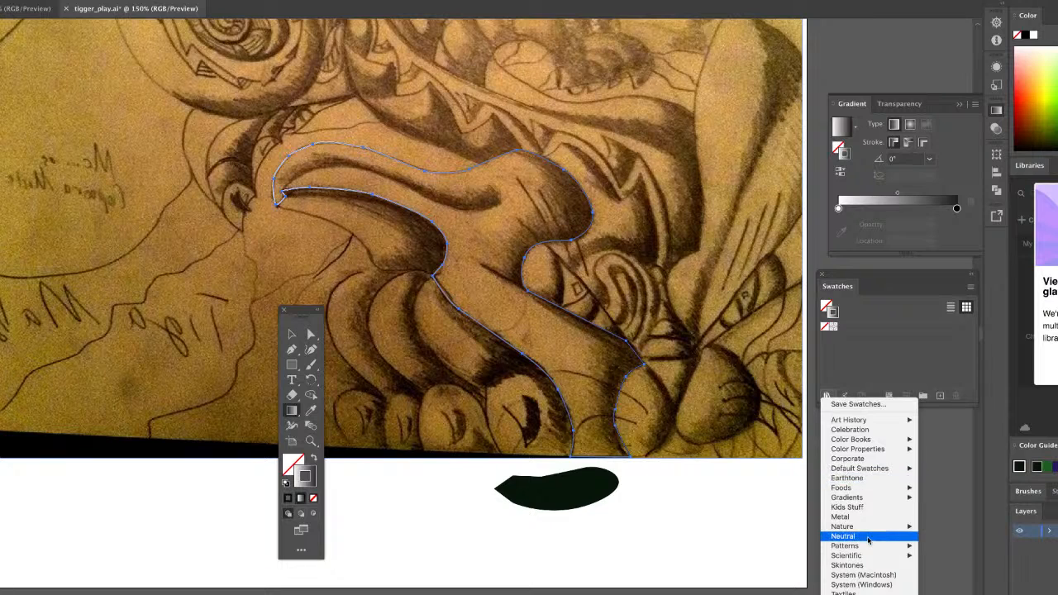
pyautogui.moveTo(880, 558)
pyautogui.click(884, 480)
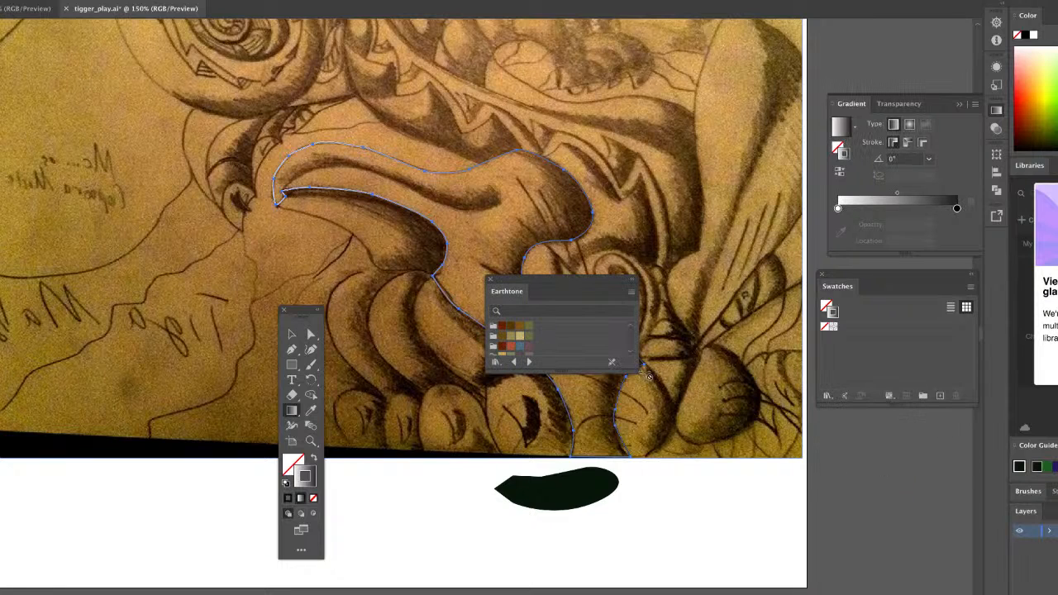
pyautogui.moveTo(642, 365); pyautogui.dragTo(741, 548)
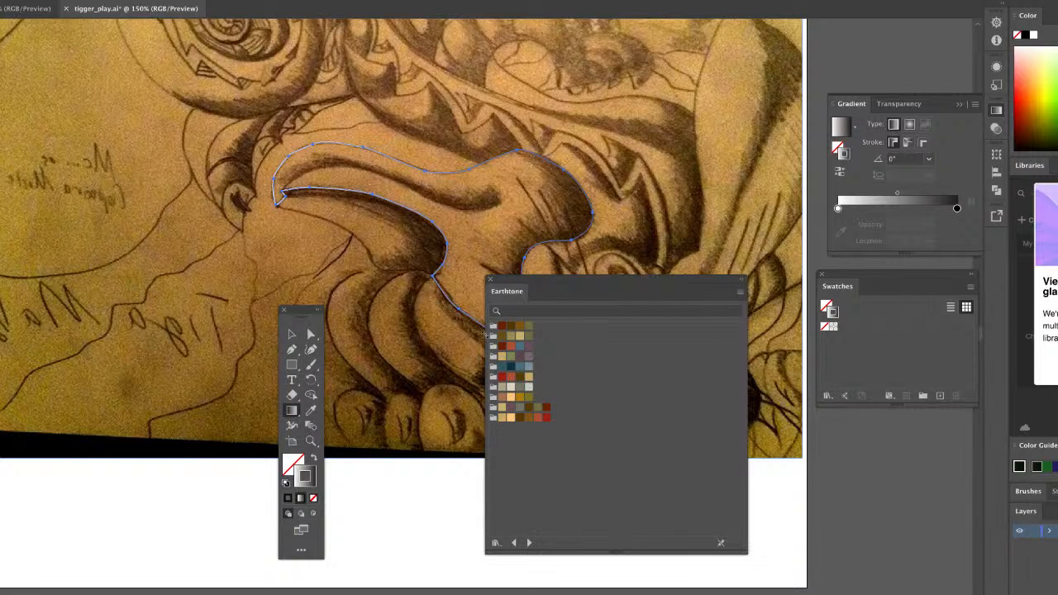
pyautogui.moveTo(541, 291); pyautogui.dragTo(761, 373)
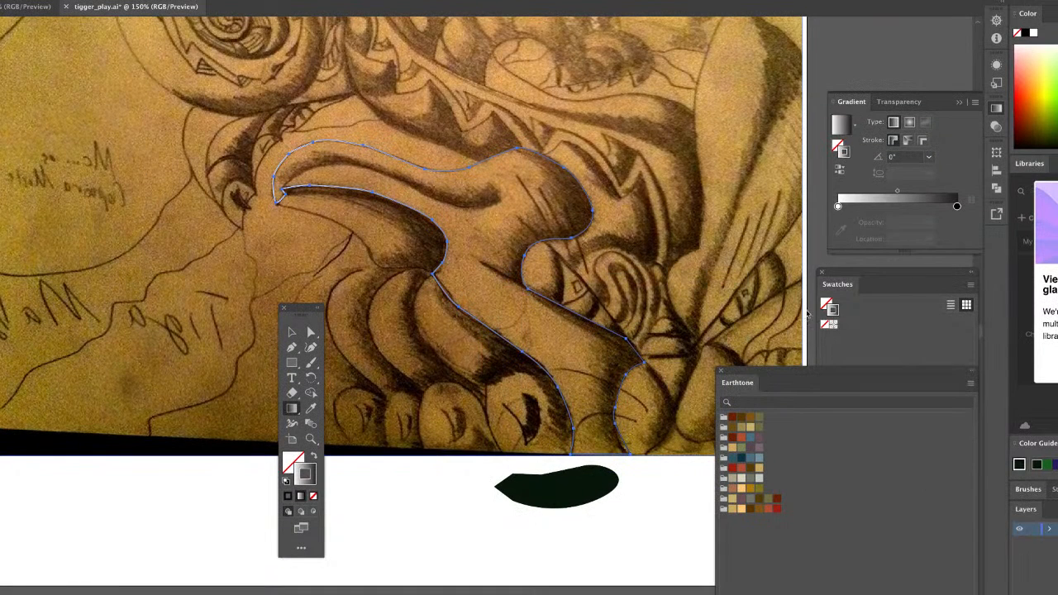
# Add gradient stops in light gray at 15.463% and Earthtone brown at 28.269%, then swap the gradient from stroke to fill.
pyautogui.click(857, 211)
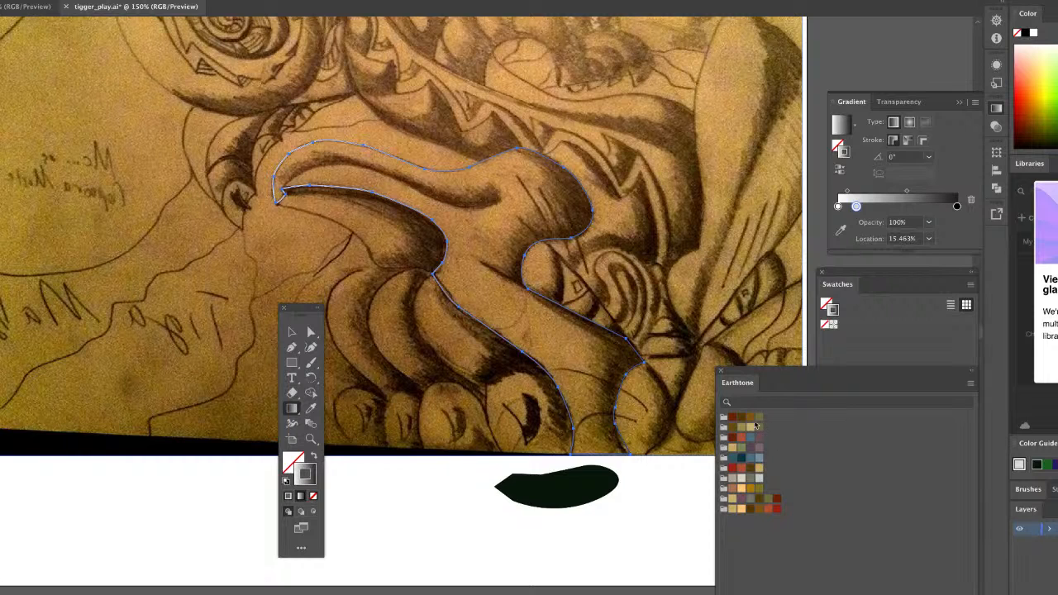
pyautogui.moveTo(750, 417); pyautogui.dragTo(871, 207)
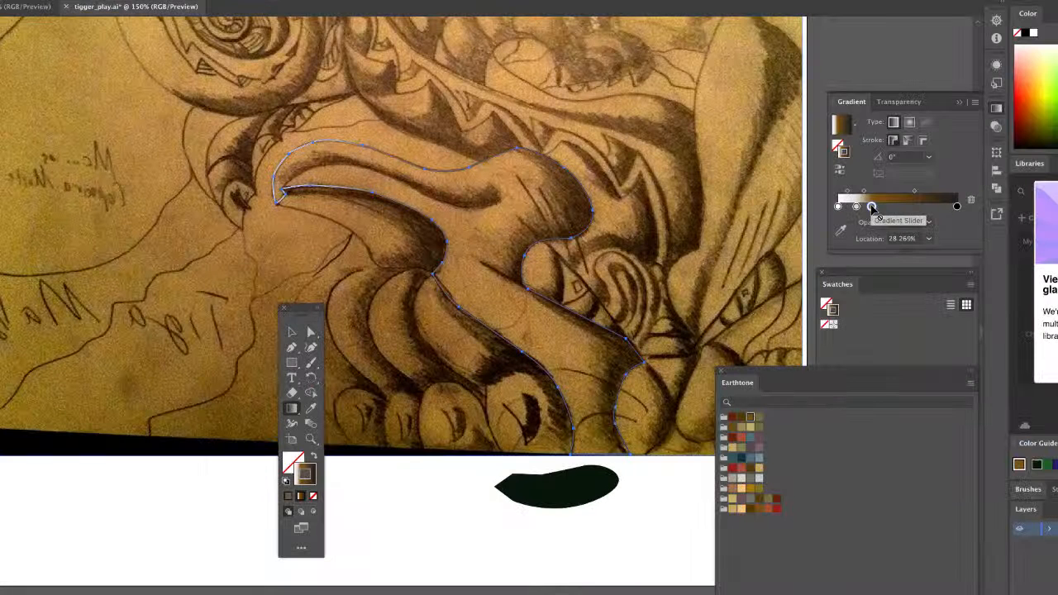
pyautogui.click(313, 456)
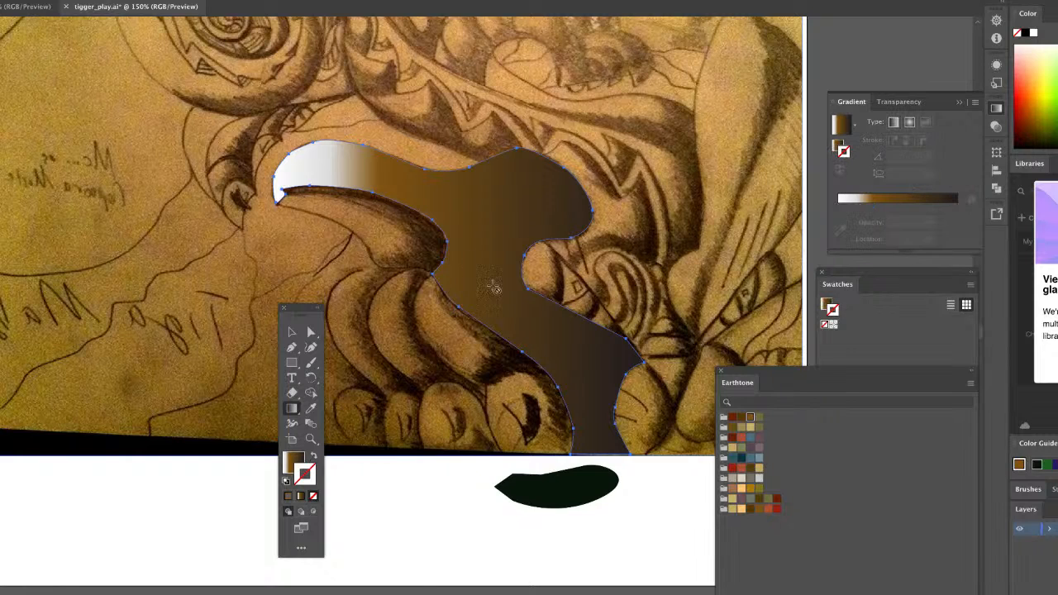
# Apply the brown gradient to the stroke too, removing its light gray stop and moving its brown stop to 56.0749% in the undocked gradient settings.
pyautogui.click(899, 214)
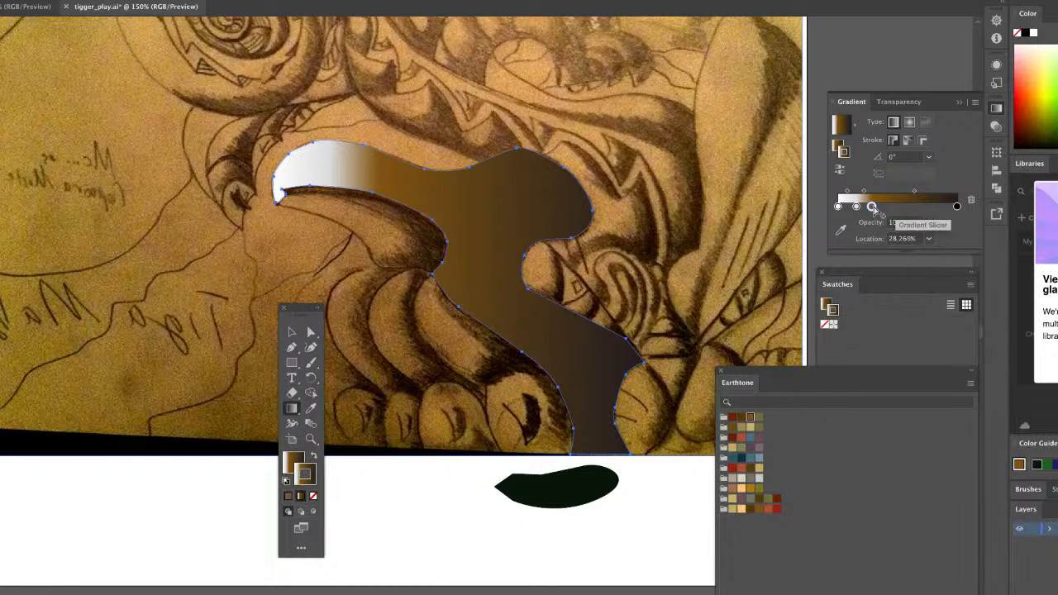
pyautogui.click(909, 206)
pyautogui.moveTo(872, 208); pyautogui.dragTo(900, 208)
pyautogui.click(876, 208)
pyautogui.moveTo(877, 110); pyautogui.dragTo(662, 151)
pyautogui.moveTo(657, 255); pyautogui.dragTo(687, 248)
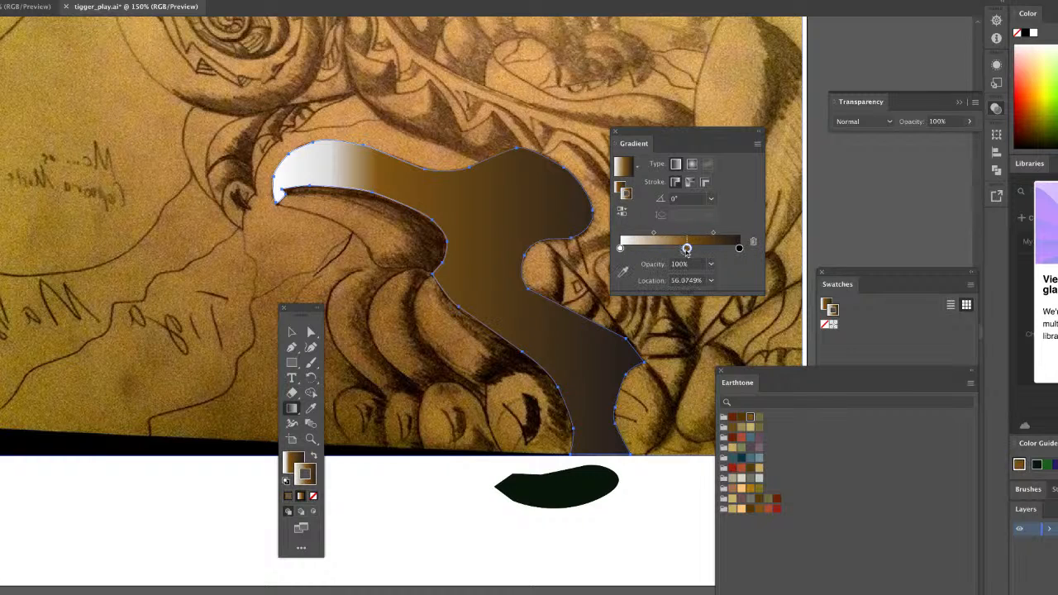
pyautogui.moveTo(702, 146); pyautogui.dragTo(772, 154)
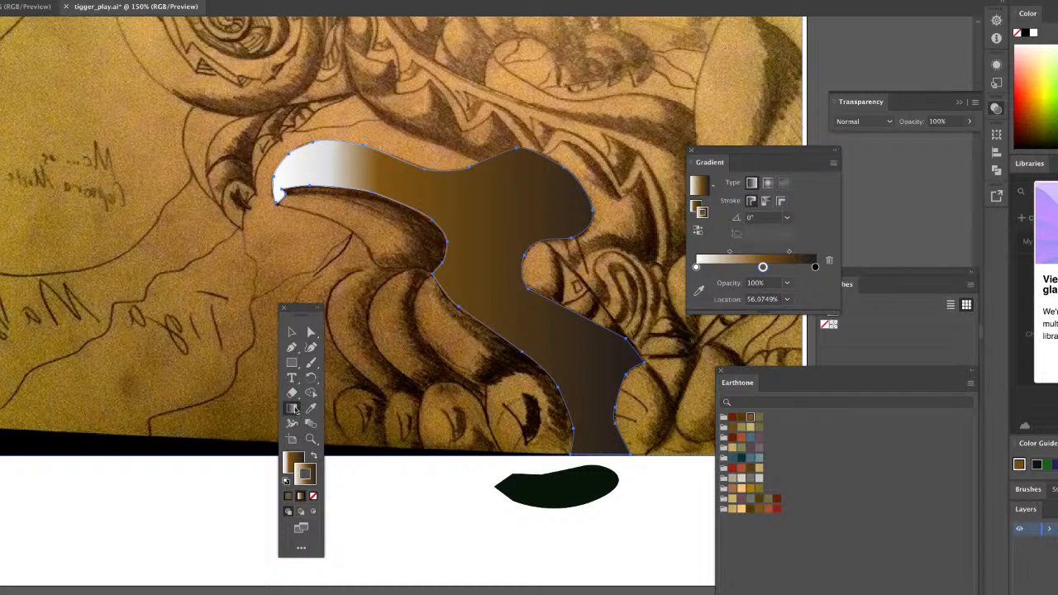
pyautogui.click(292, 331)
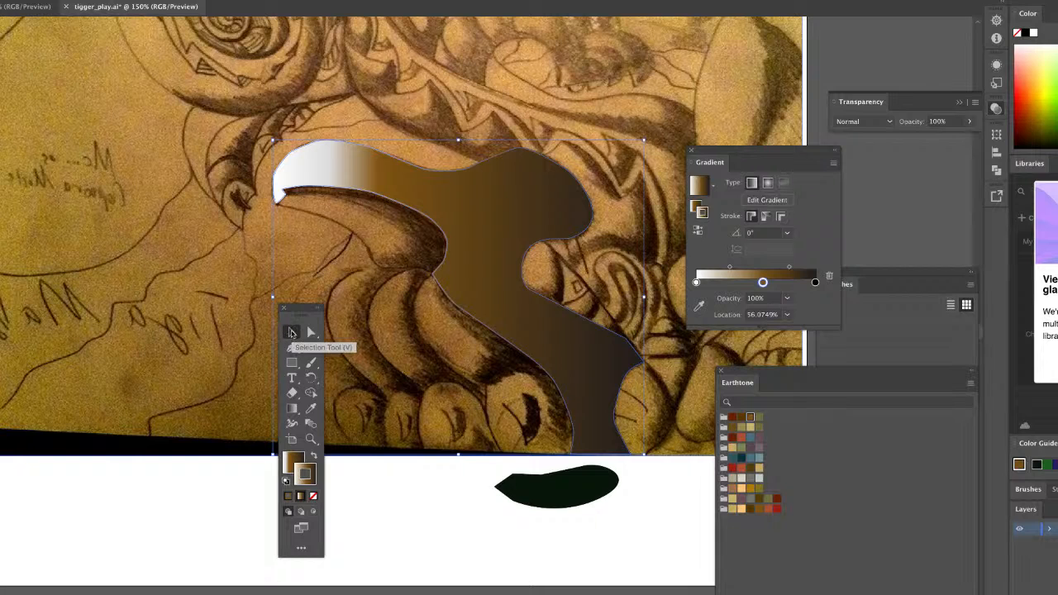
pyautogui.click(292, 407)
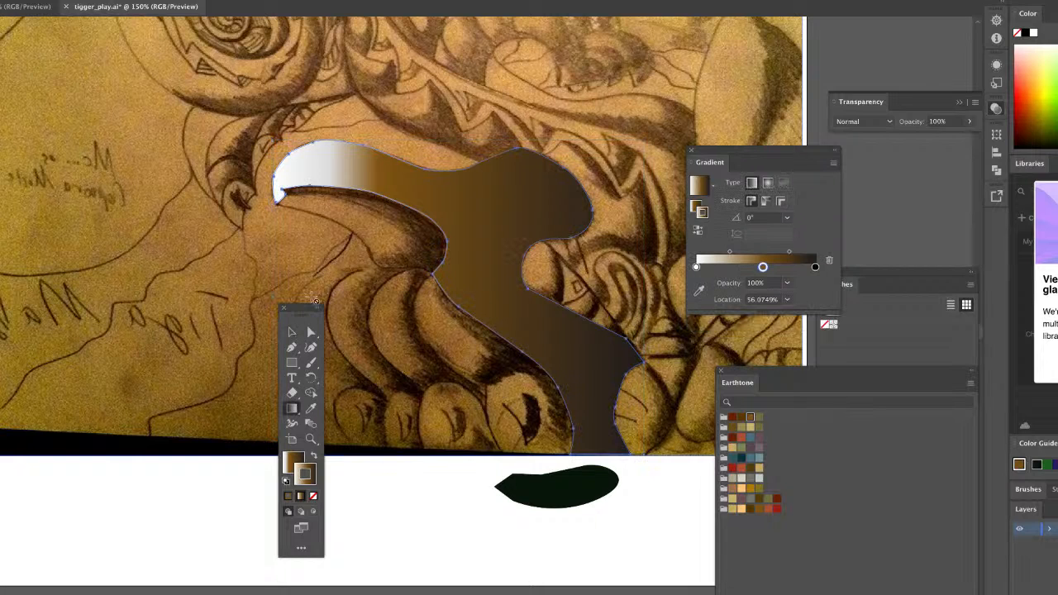
pyautogui.click(292, 332)
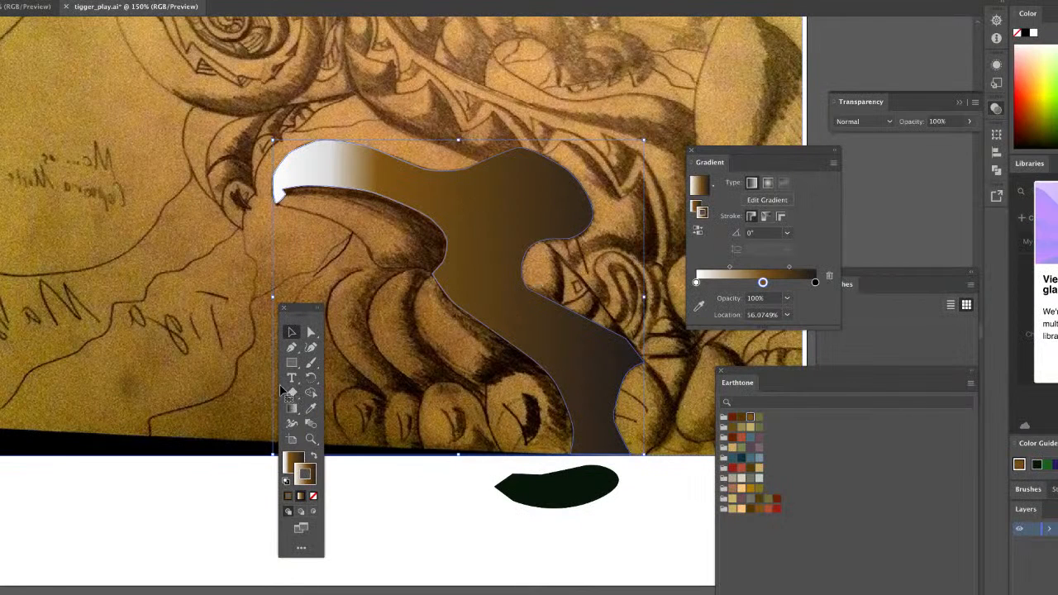
pyautogui.click(293, 410)
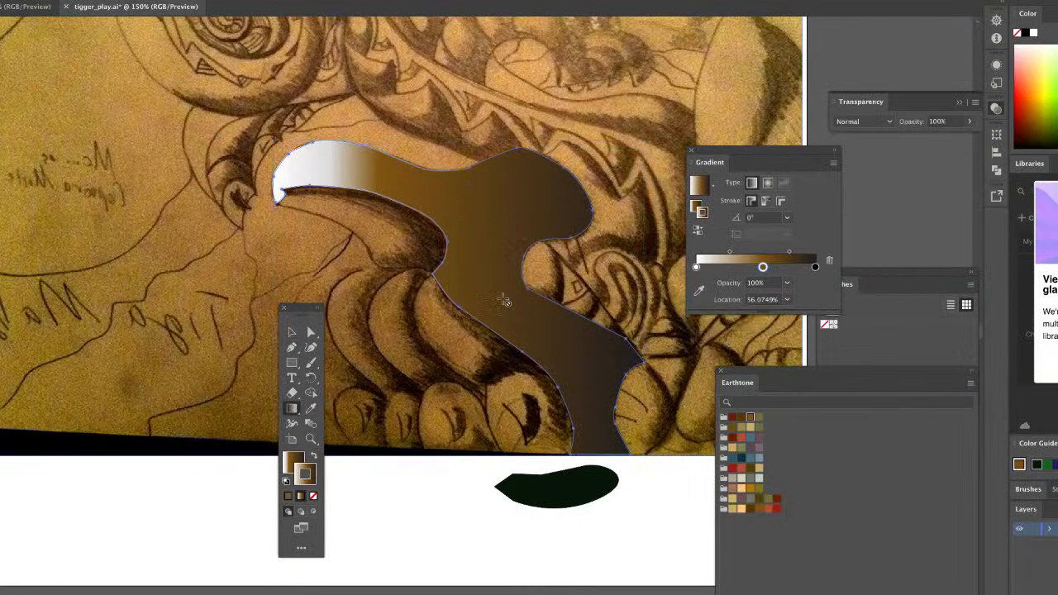
pyautogui.click(291, 331)
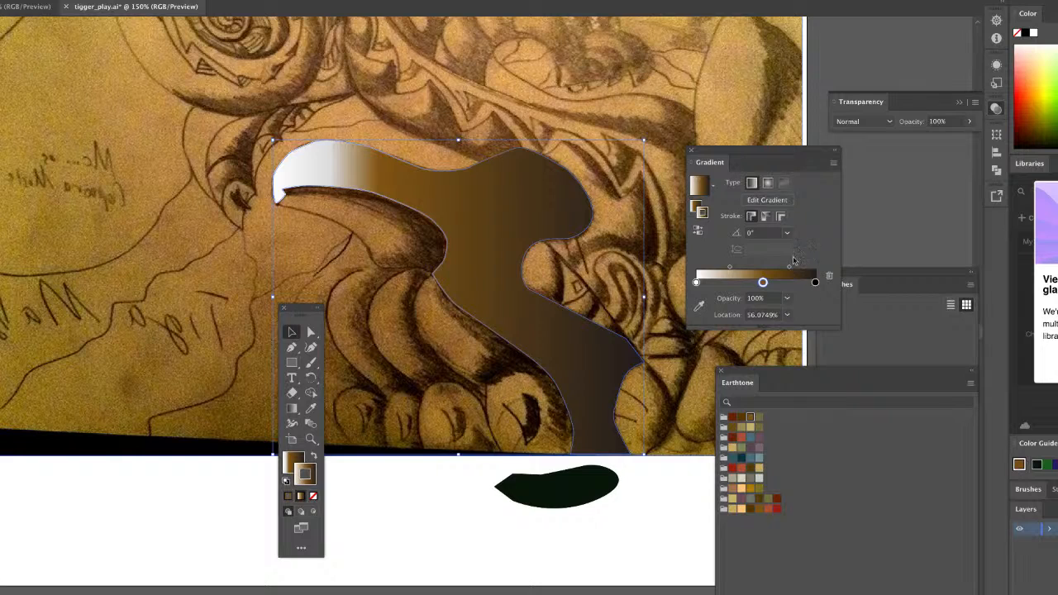
# Move the brown stop of the stroke gradient to 54.2425% and clear the tools away from the artwork.
pyautogui.moveTo(739, 156); pyautogui.dragTo(729, 132)
pyautogui.moveTo(755, 259)
pyautogui.mouseDown()
pyautogui.moveTo(781, 259)
pyautogui.moveTo(752, 260)
pyautogui.mouseUp()
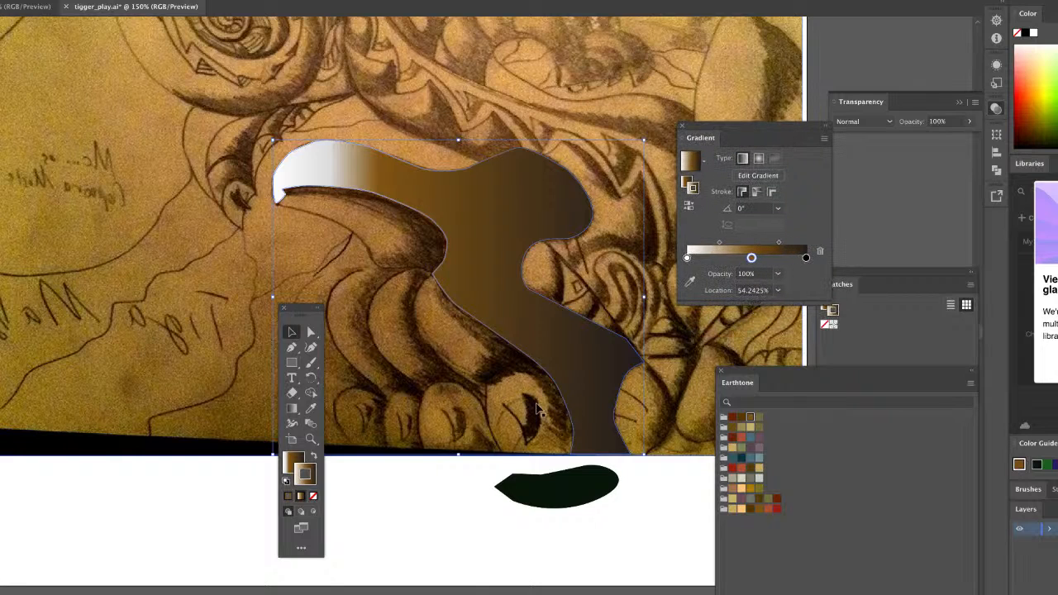
pyautogui.hotkey('ctrl', '-')
pyautogui.hotkey('ctrl', '-')
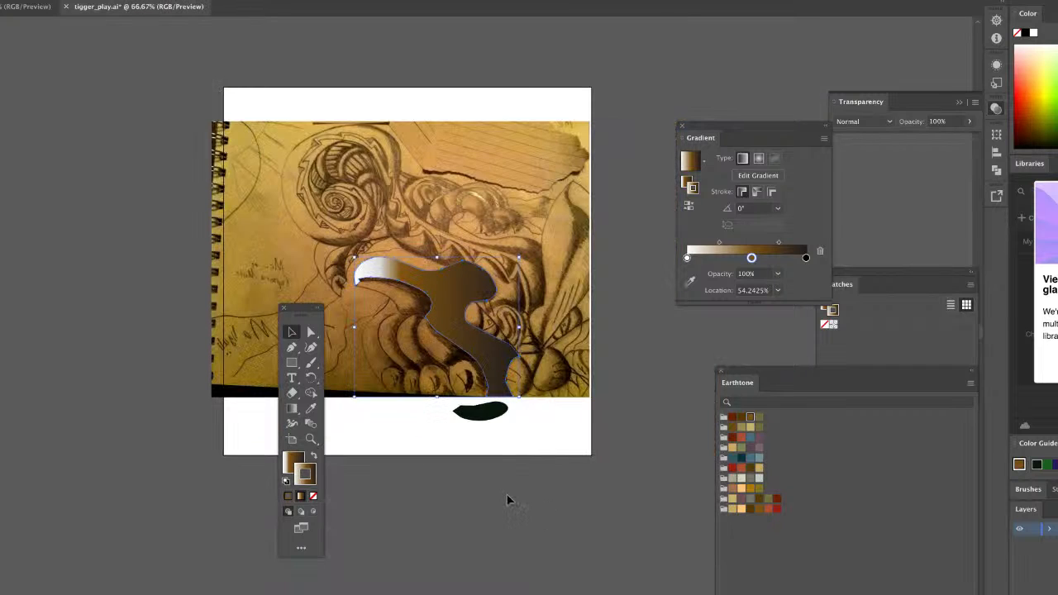
pyautogui.moveTo(299, 317); pyautogui.dragTo(150, 293)
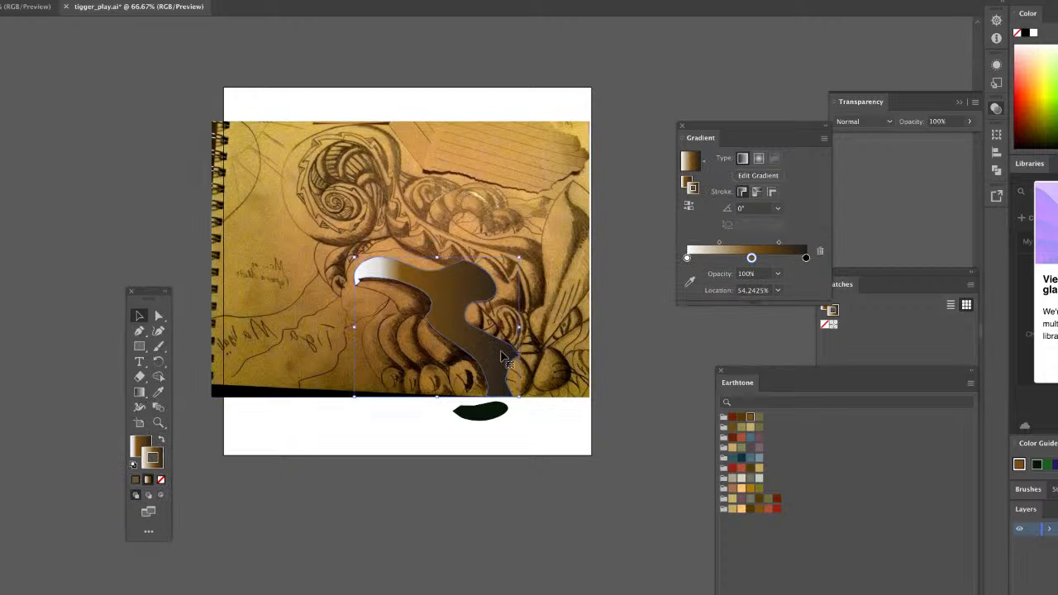
pyautogui.click(140, 394)
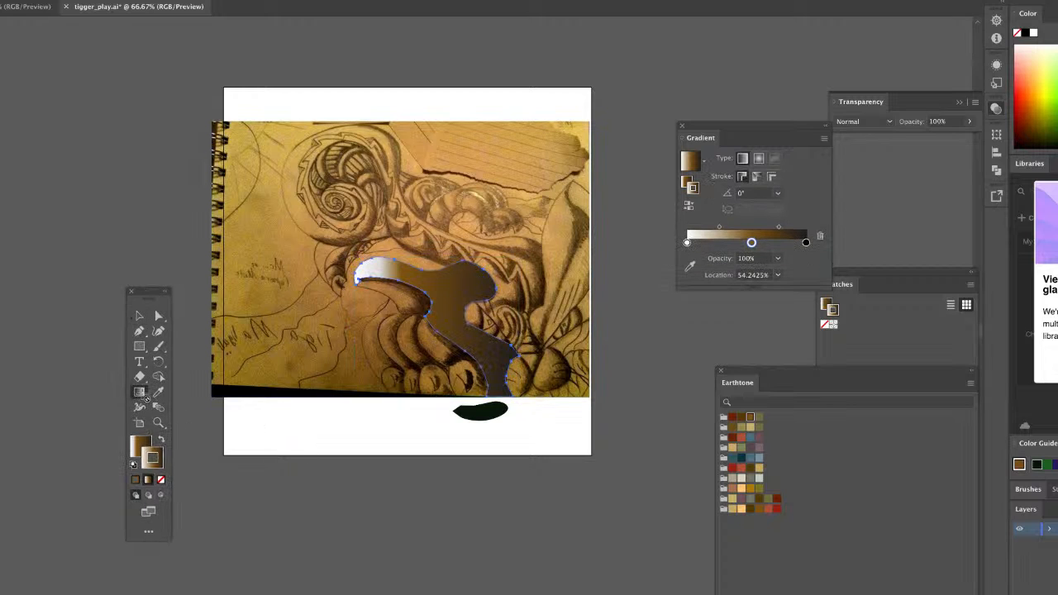
pyautogui.click(142, 395)
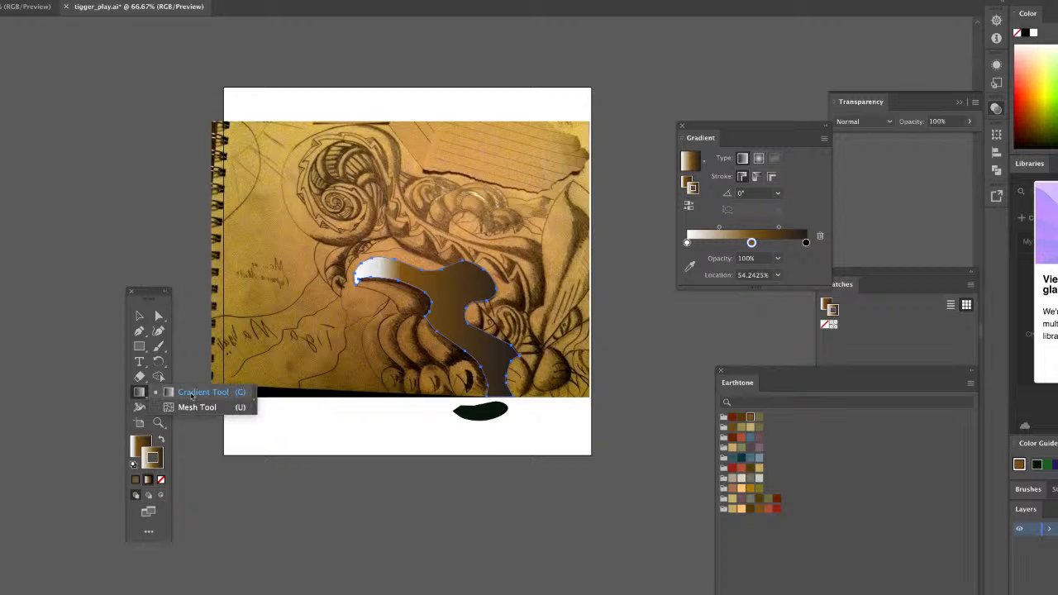
pyautogui.click(165, 394)
pyautogui.click(140, 315)
# With nothing selected, set the stroke to none and activate the fill, then shift the traced shape's fill gradient slightly right with the Gradient tool.
pyautogui.click(655, 325)
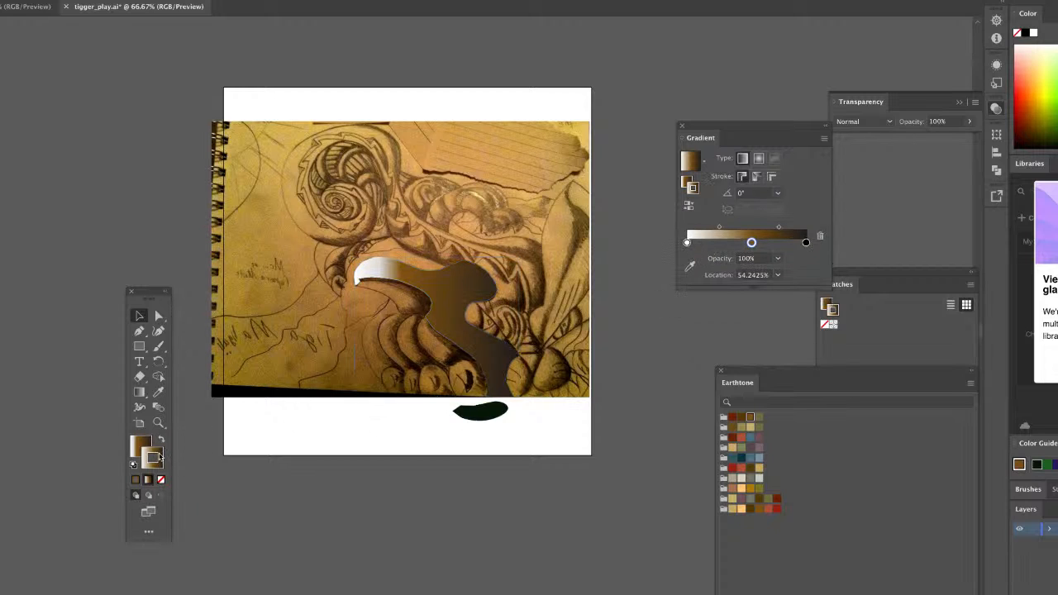
pyautogui.click(161, 479)
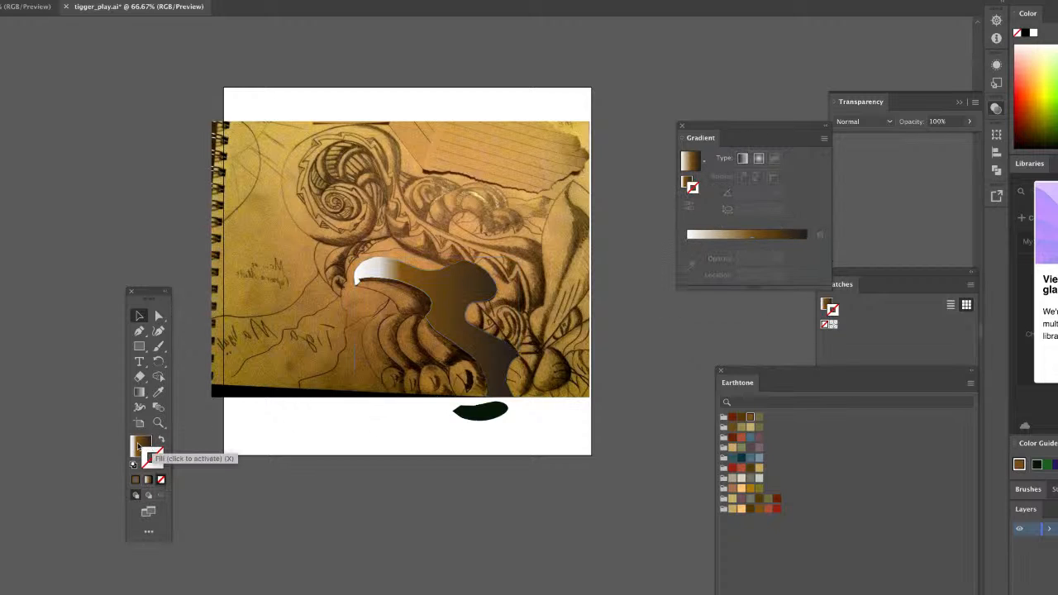
pyautogui.click(140, 447)
pyautogui.click(138, 392)
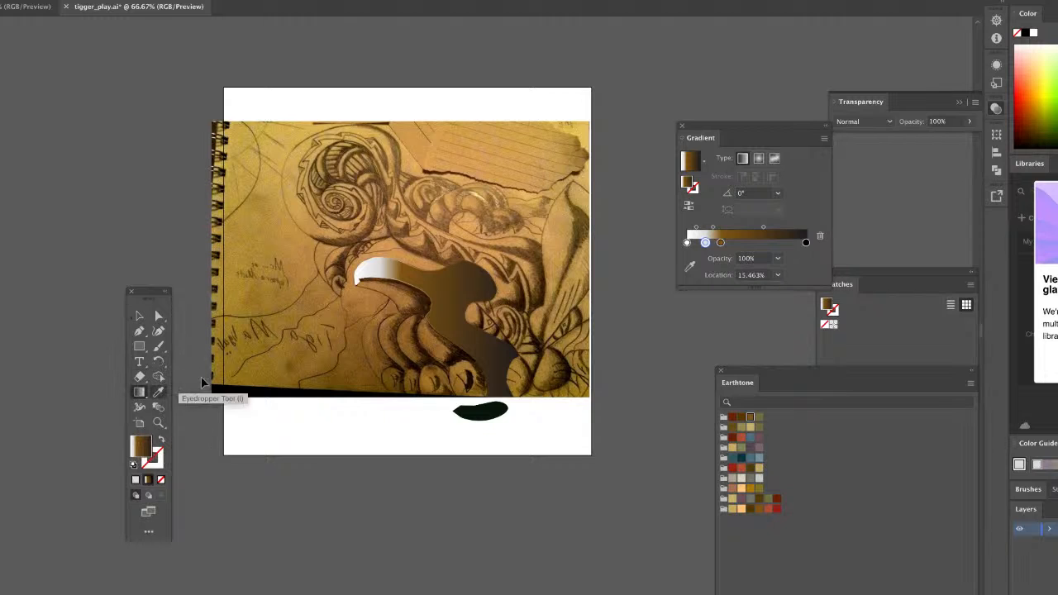
pyautogui.click(449, 296)
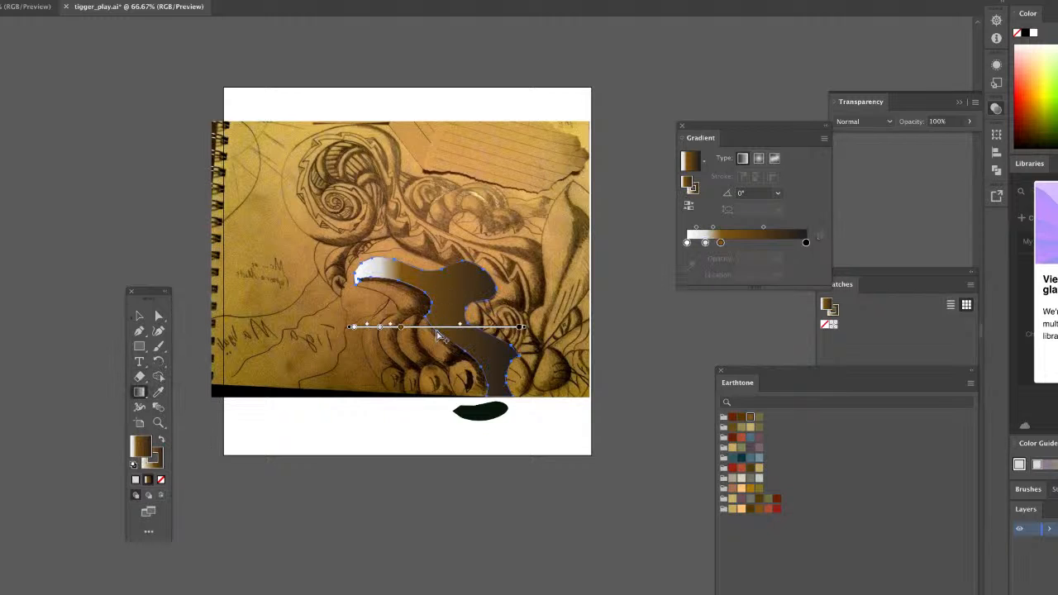
pyautogui.scroll(2, 438, 335)
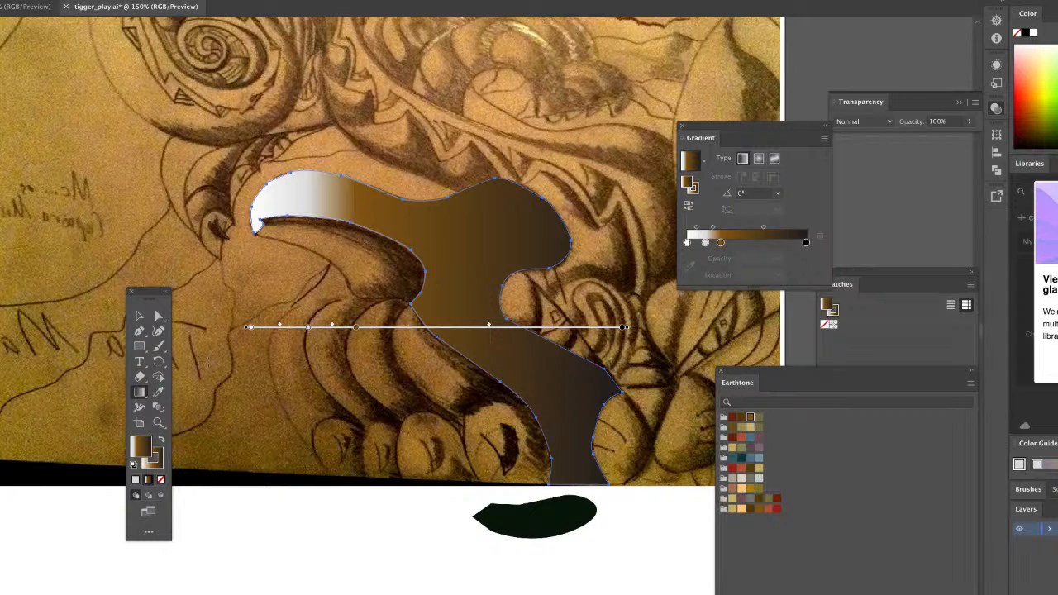
pyautogui.moveTo(248, 329); pyautogui.dragTo(293, 301)
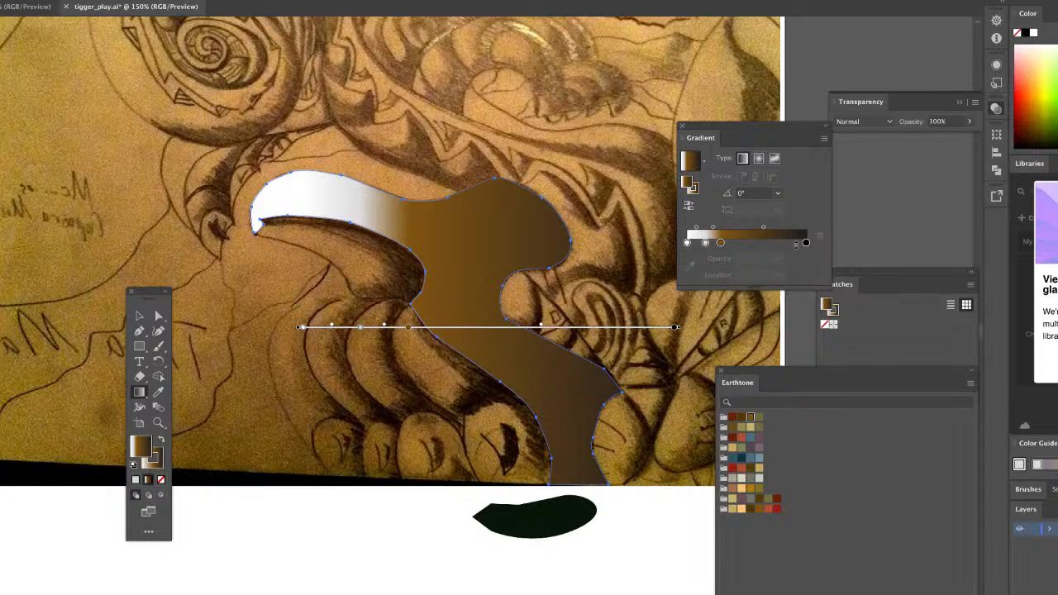
# Move the fill gradient's black stop to 88.287% and its white stop to 3.9225%, then shorten and tilt the gradient to 35.6182°.
pyautogui.moveTo(806, 242); pyautogui.dragTo(791, 242)
pyautogui.moveTo(679, 329); pyautogui.dragTo(566, 345)
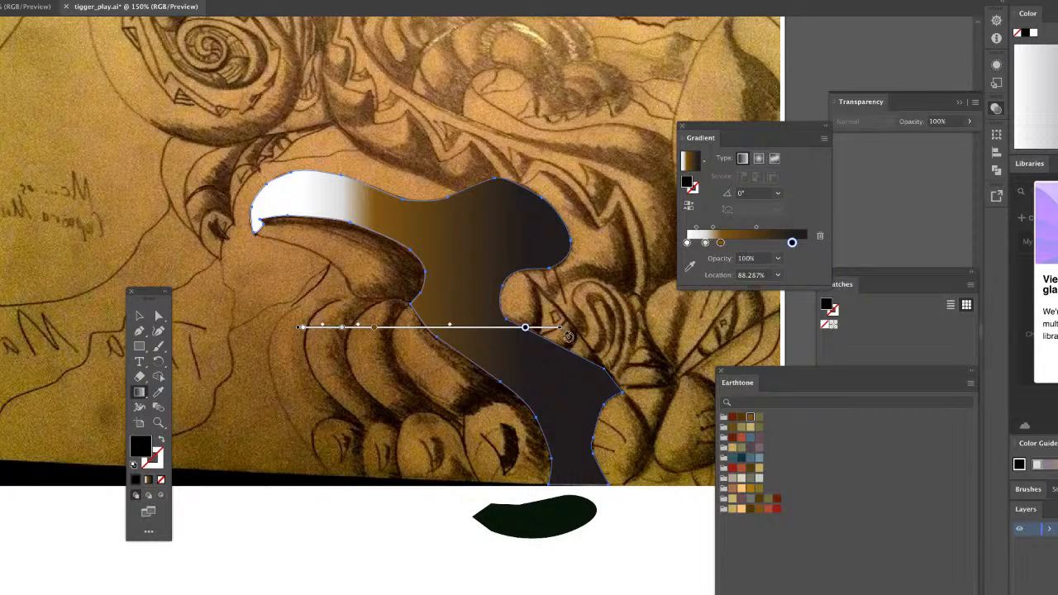
pyautogui.moveTo(562, 330)
pyautogui.mouseDown()
pyautogui.moveTo(499, 163)
pyautogui.moveTo(511, 178)
pyautogui.mouseUp()
pyautogui.moveTo(301, 329)
pyautogui.mouseDown()
pyautogui.moveTo(351, 396)
pyautogui.moveTo(408, 362)
pyautogui.moveTo(355, 399)
pyautogui.moveTo(388, 359)
pyautogui.moveTo(376, 353)
pyautogui.mouseUp()
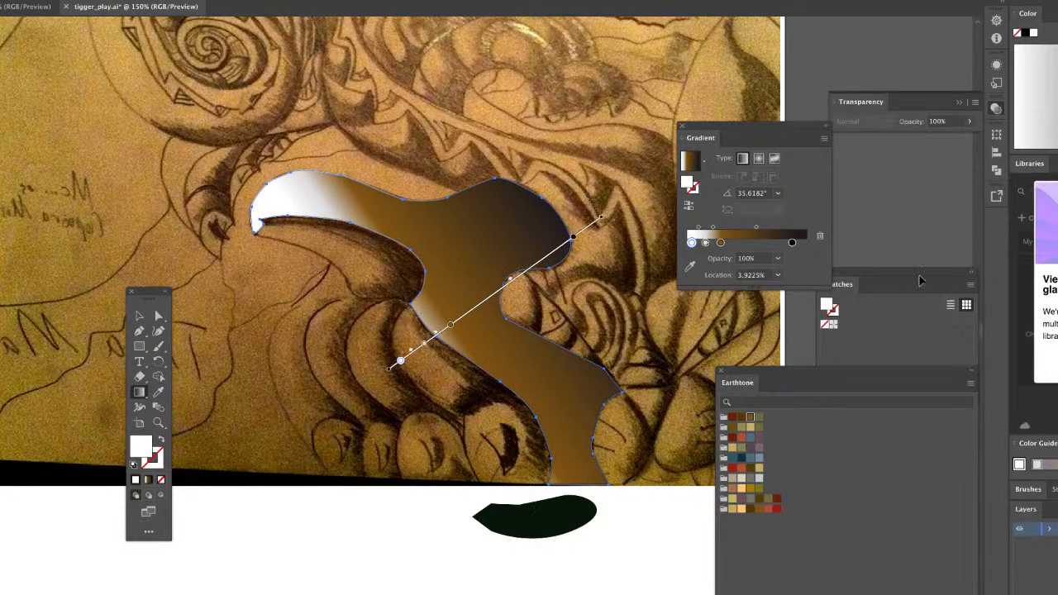
# Try a 120° angle on the fill gradient with its black stop at 100%.
pyautogui.moveTo(796, 248); pyautogui.dragTo(807, 246)
pyautogui.click(778, 193)
pyautogui.click(794, 245)
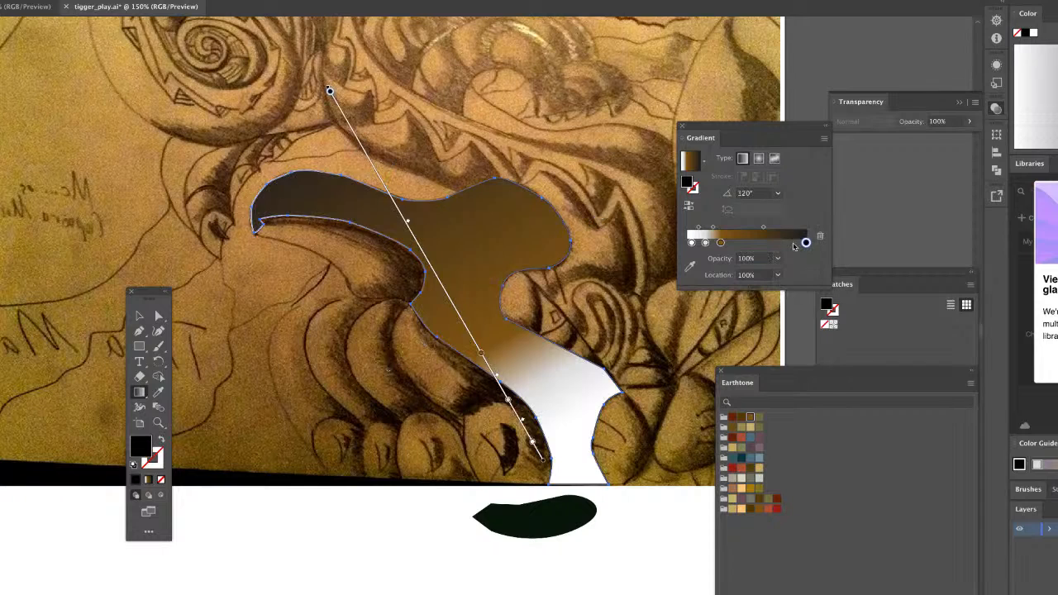
pyautogui.click(778, 195)
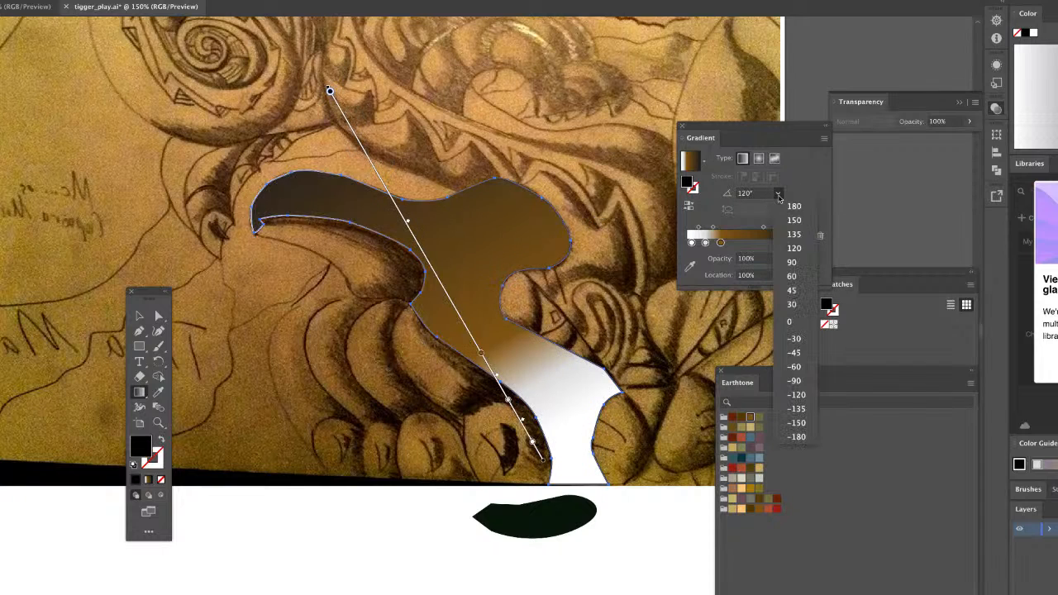
pyautogui.click(807, 246)
pyautogui.moveTo(400, 361); pyautogui.dragTo(601, 217)
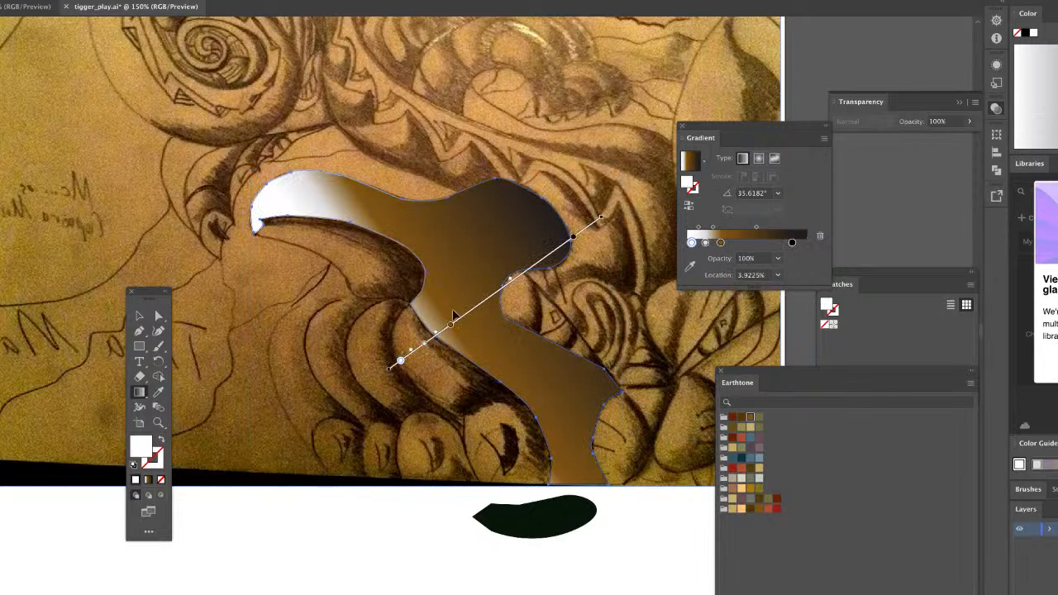
# Shift the traced shape's gradient toward the lower left and add Earthtone stops in dark red at 62.2513% and dark brown at 37.7945%.
pyautogui.moveTo(391, 372)
pyautogui.mouseDown()
pyautogui.moveTo(423, 360)
pyautogui.moveTo(364, 376)
pyautogui.moveTo(342, 367)
pyautogui.moveTo(363, 388)
pyautogui.mouseUp()
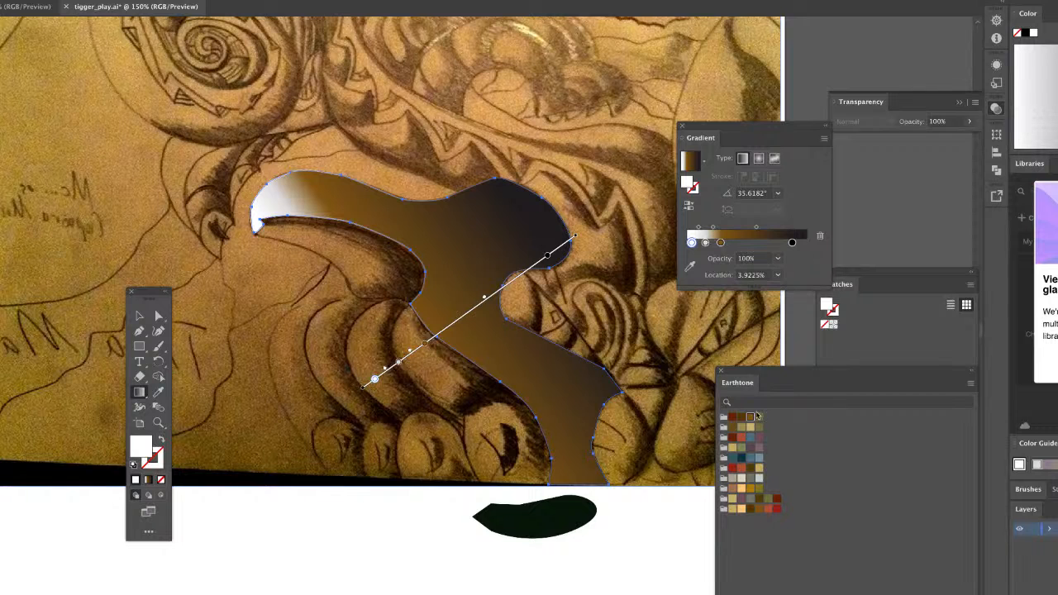
pyautogui.moveTo(732, 423); pyautogui.dragTo(761, 242)
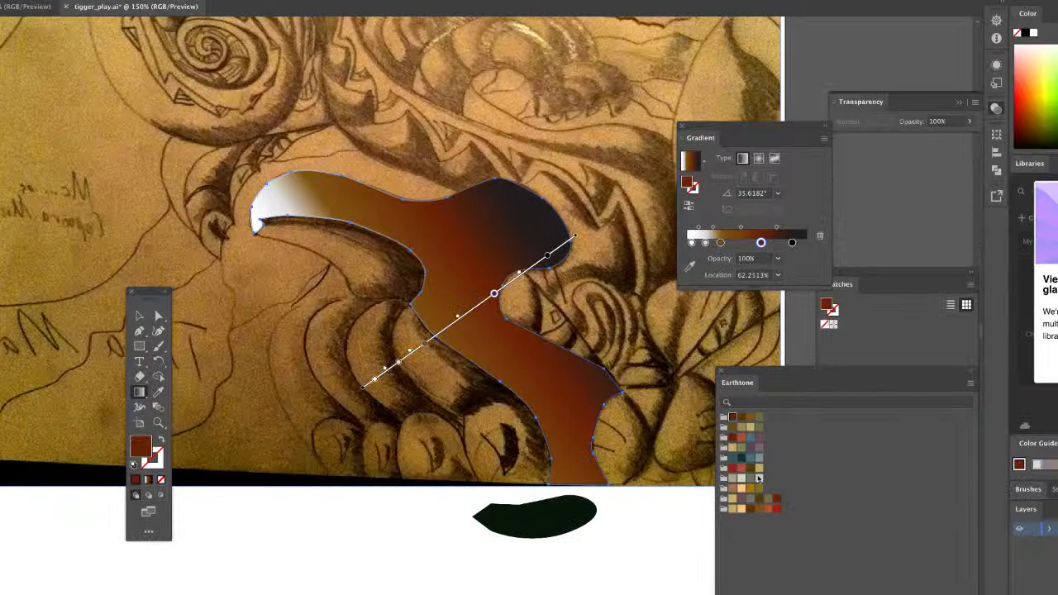
pyautogui.moveTo(741, 417); pyautogui.dragTo(732, 242)
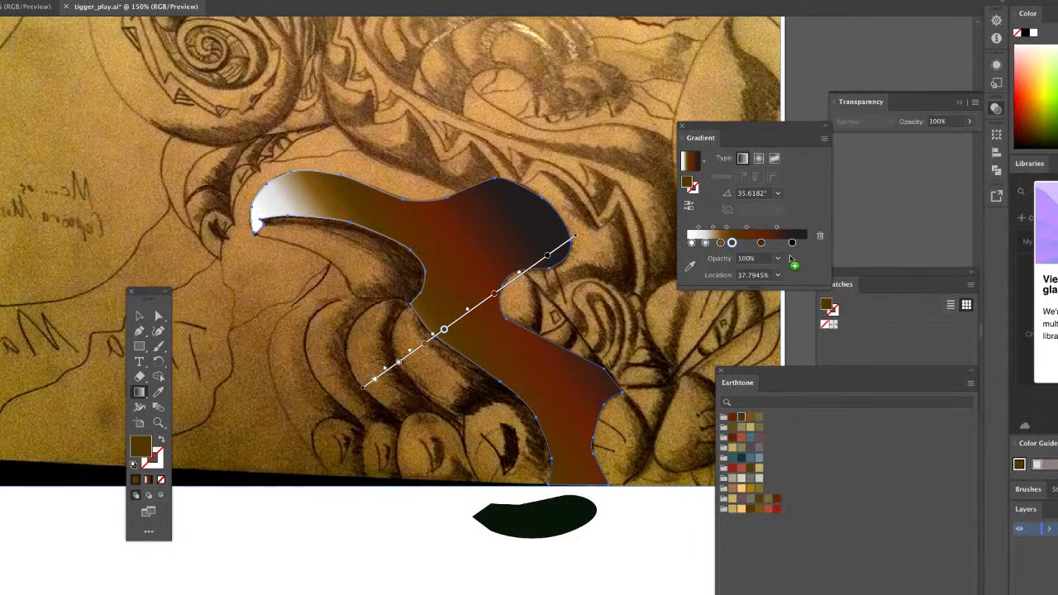
pyautogui.press('v')
pyautogui.click(294, 332)
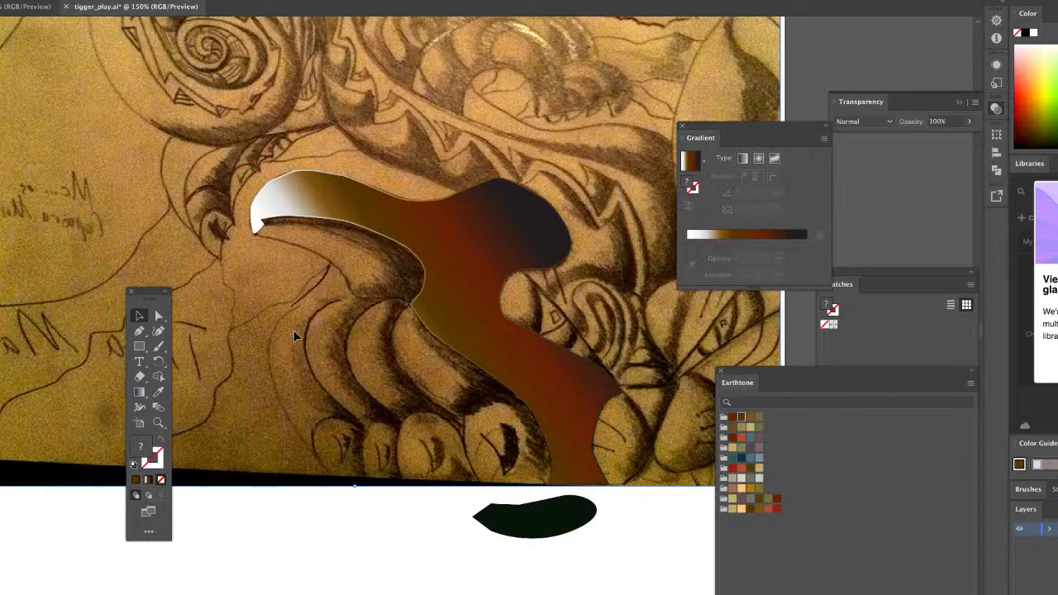
pyautogui.click(480, 279)
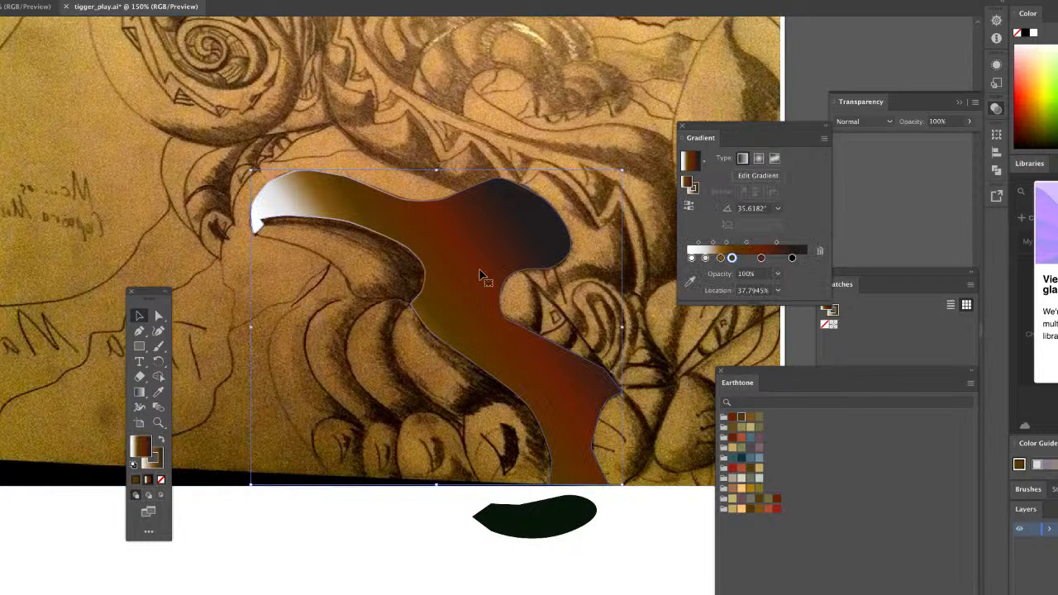
# Trace the wedge-shaped area around the eye at the sketch's right edge with the Pen tool, using the brown gradient fill.
pyautogui.hscroll(5, 481, 277)
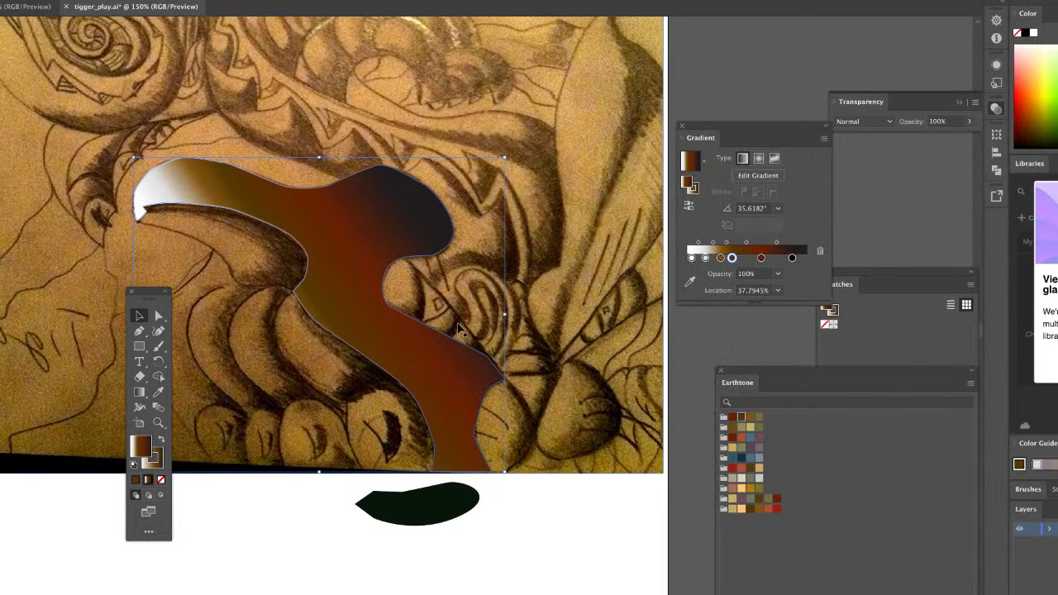
pyautogui.click(561, 360)
pyautogui.moveTo(563, 380); pyautogui.dragTo(444, 306)
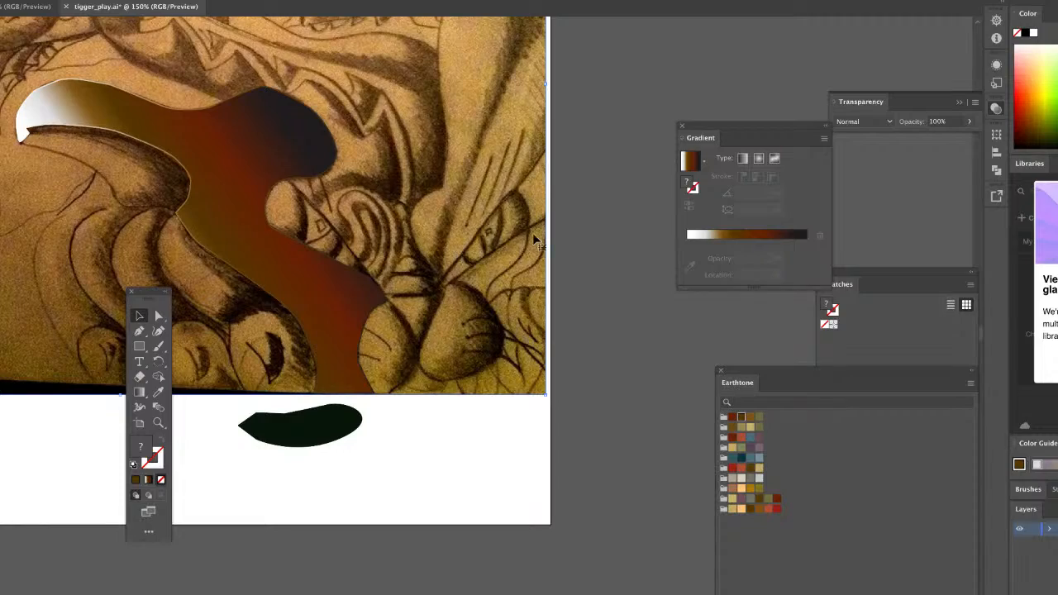
pyautogui.press('super+equal')
pyautogui.press('super+equal')
pyautogui.moveTo(501, 293); pyautogui.dragTo(157, 162)
pyautogui.moveTo(347, 195); pyautogui.dragTo(29, 42)
pyautogui.moveTo(379, 262); pyautogui.dragTo(305, 251)
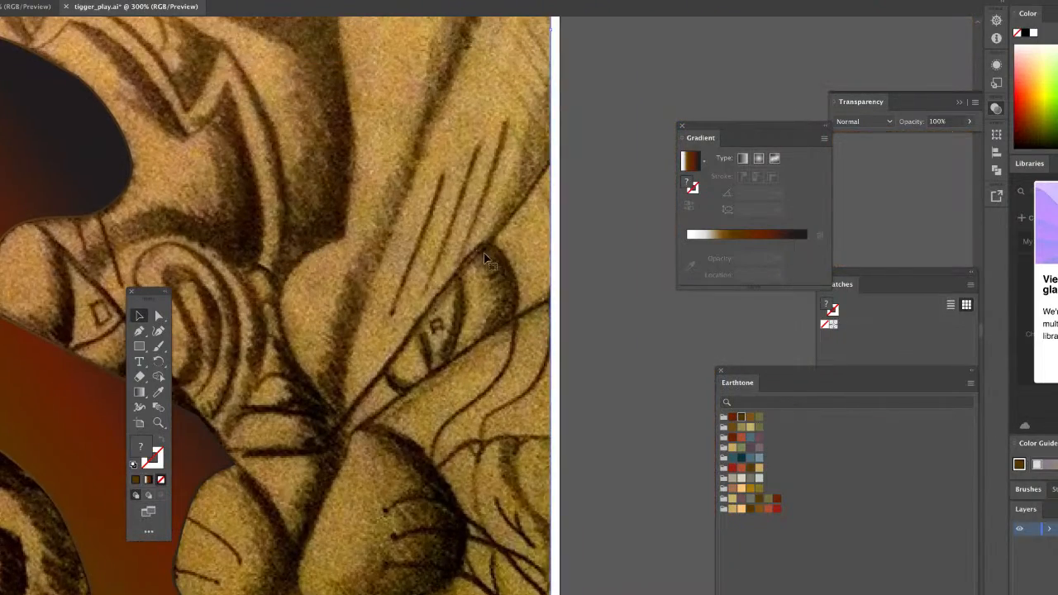
pyautogui.hscroll(-10, 485, 258)
pyautogui.scroll(4, 484, 259)
pyautogui.scroll(-10, 484, 259)
pyautogui.hscroll(10, 484, 258)
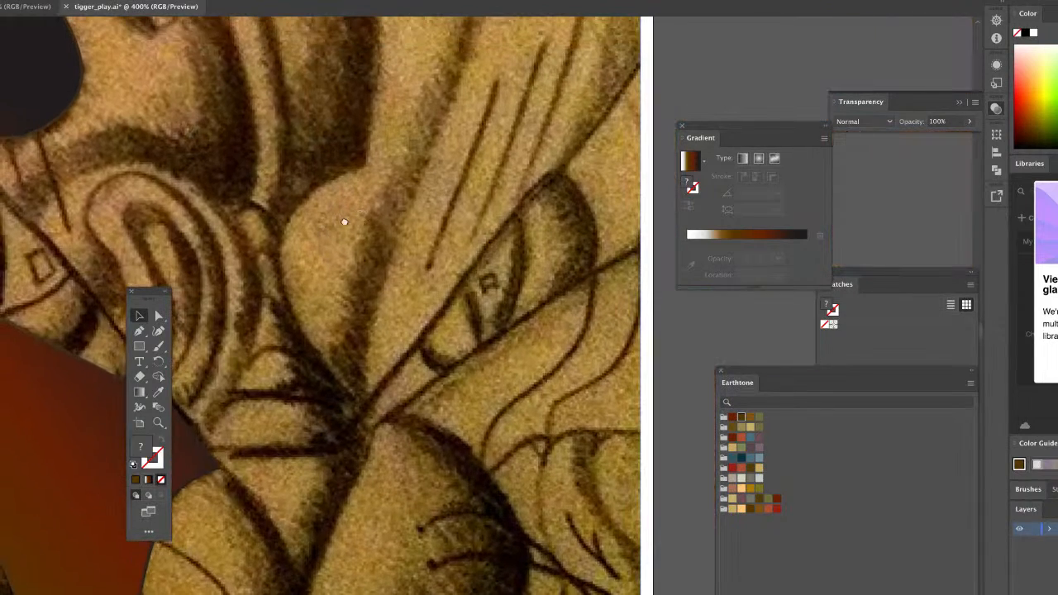
pyautogui.click(139, 331)
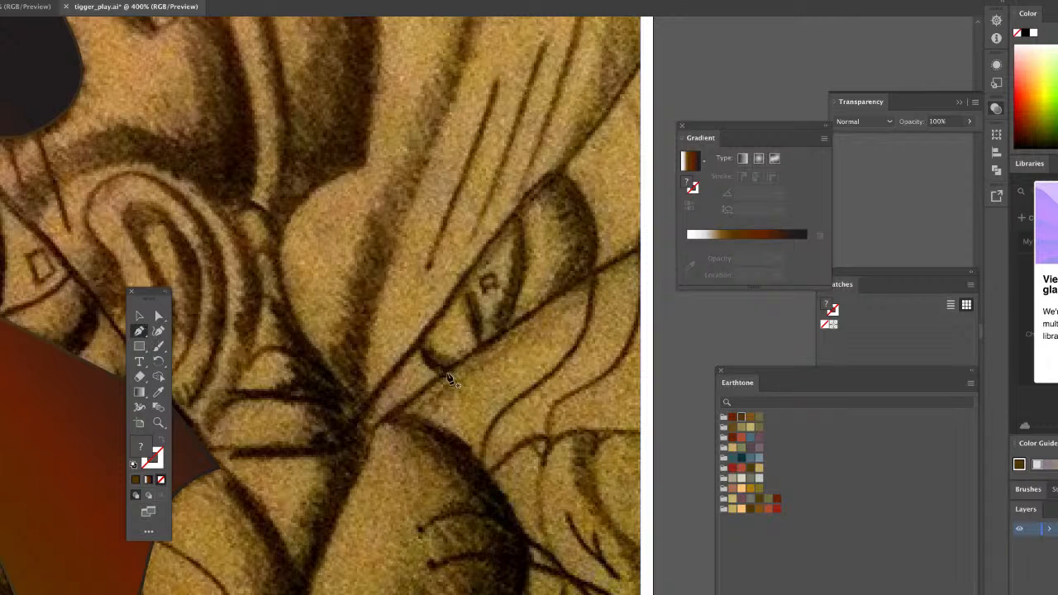
pyautogui.press('g')
pyautogui.moveTo(363, 422); pyautogui.dragTo(632, 83)
pyautogui.click(633, 83)
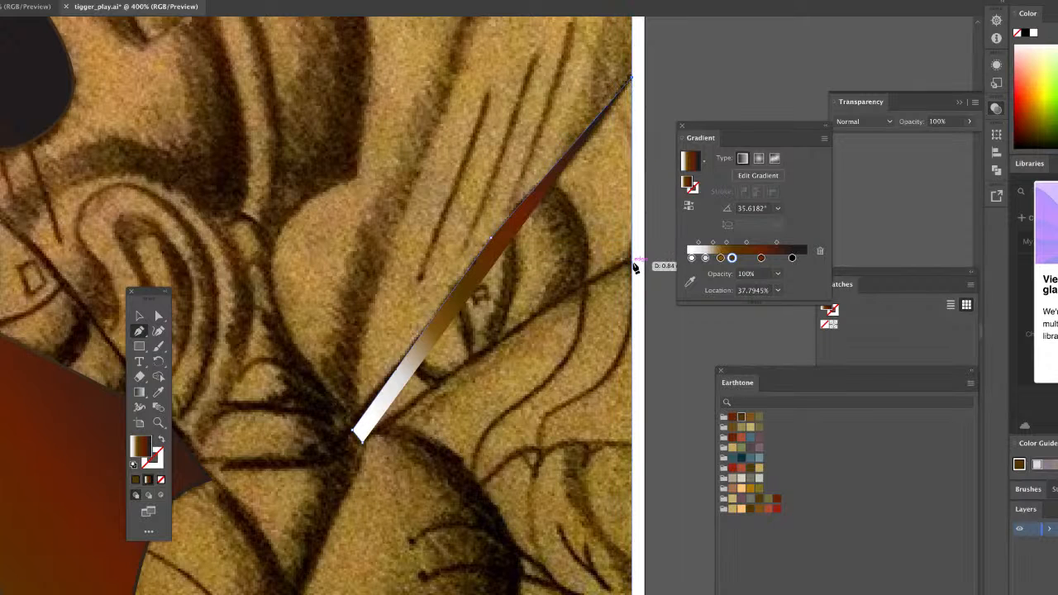
pyautogui.click(632, 261)
pyautogui.click(362, 442)
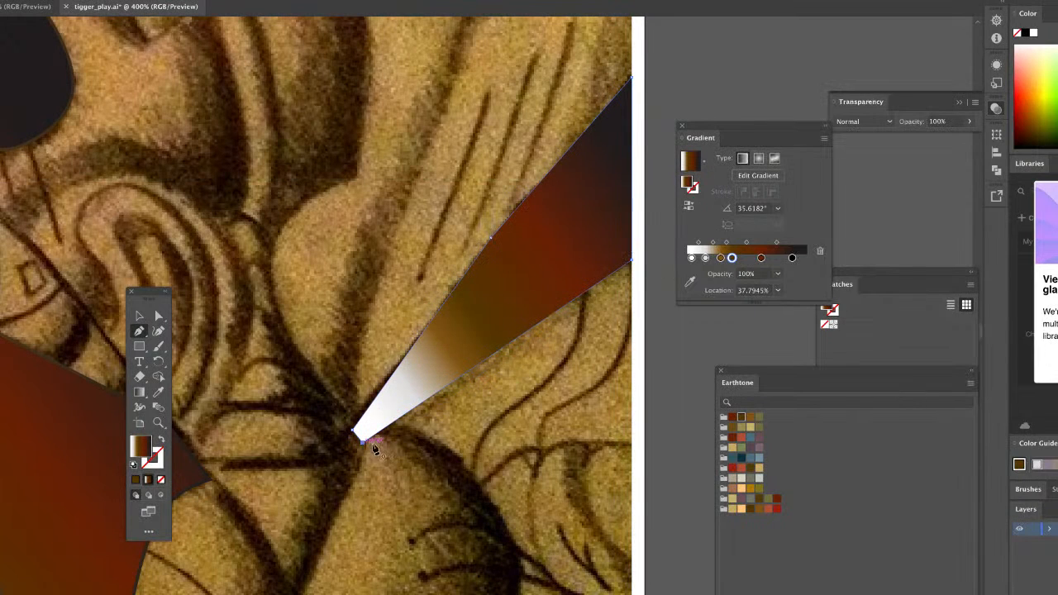
# Select the wedge around the eye, toggle the Control bar off and back on, and lower the shape's opacity to 61%.
pyautogui.click(139, 315)
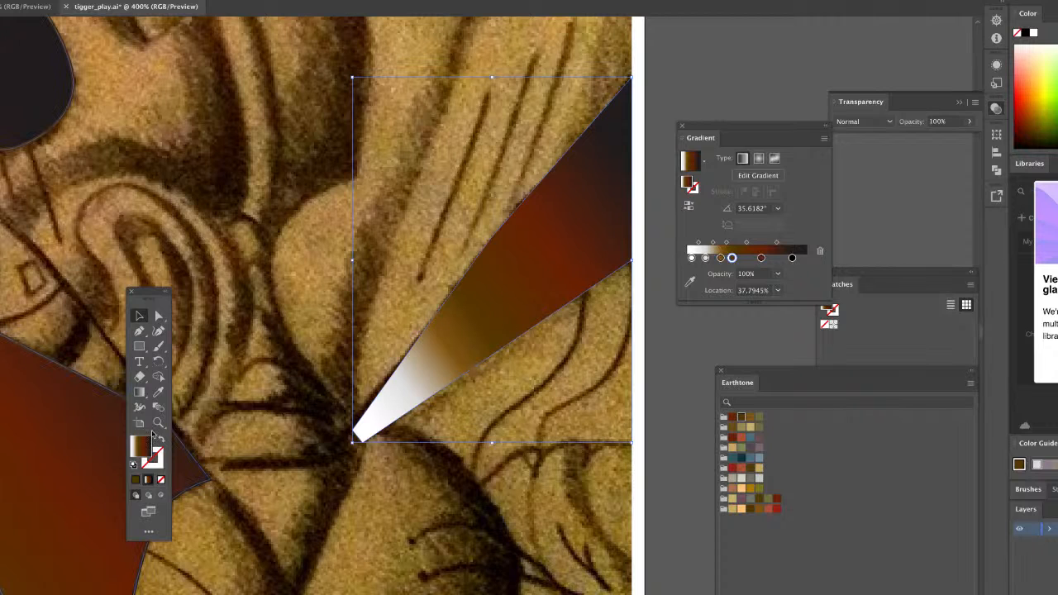
pyautogui.click(339, 287)
pyautogui.click(480, 314)
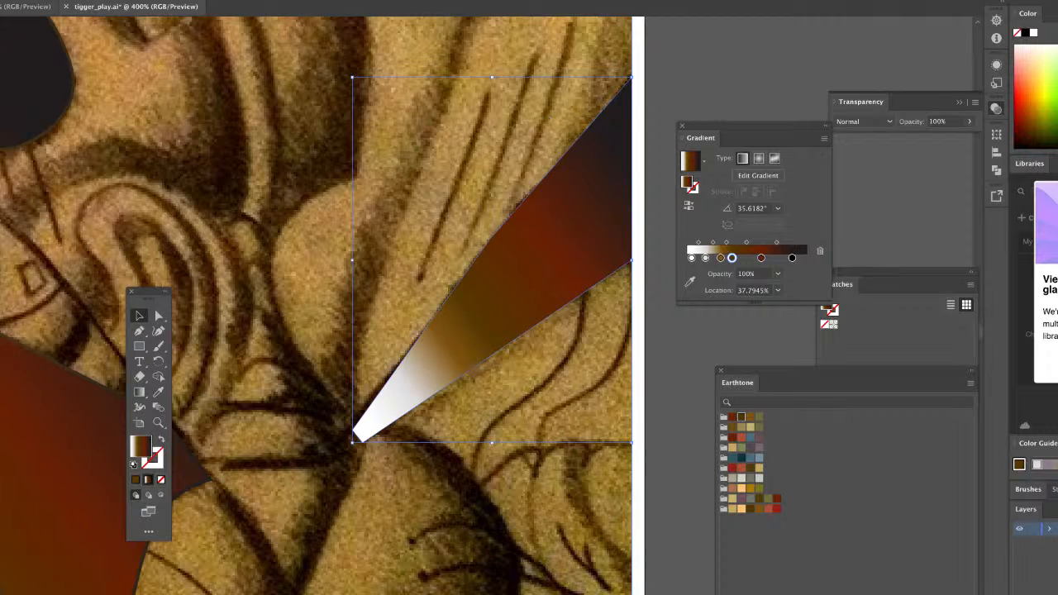
pyautogui.click(162, 0)
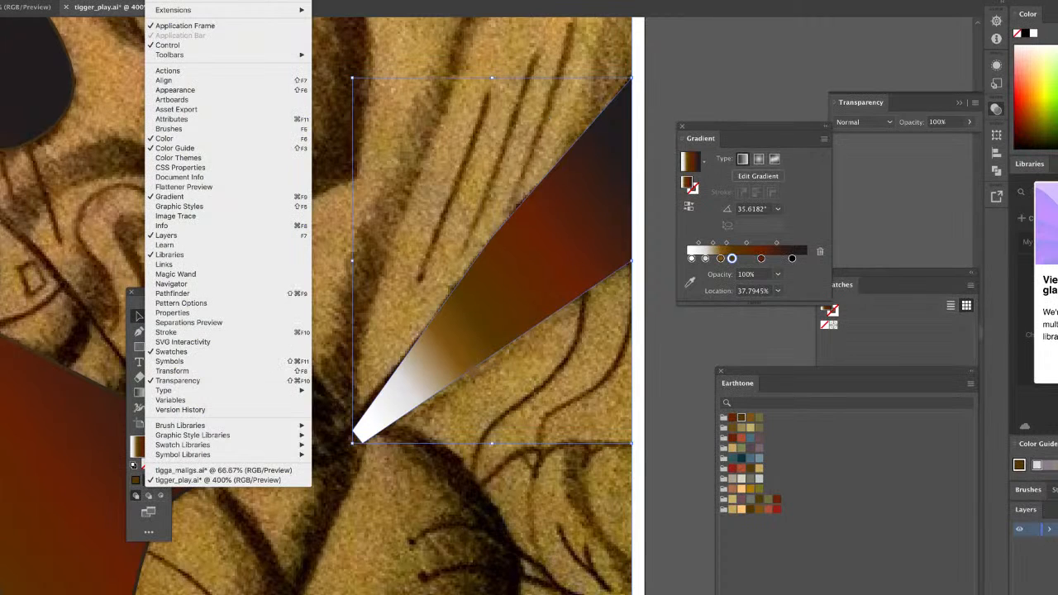
pyautogui.click(192, 45)
pyautogui.click(163, 0)
pyautogui.click(211, 46)
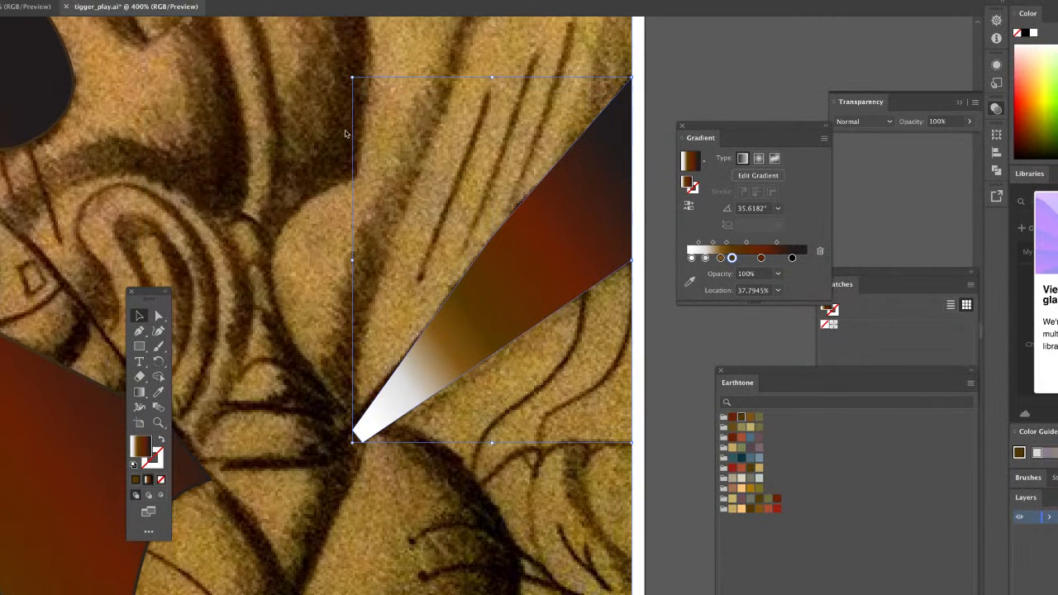
pyautogui.click(332, 0)
pyautogui.moveTo(330, 4); pyautogui.dragTo(311, 5)
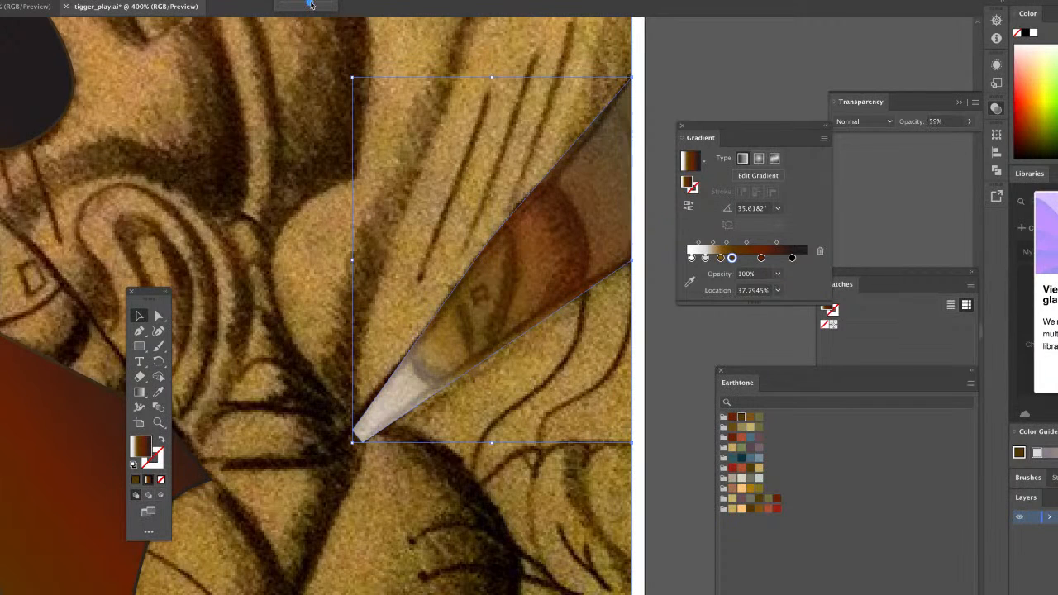
pyautogui.click(269, 193)
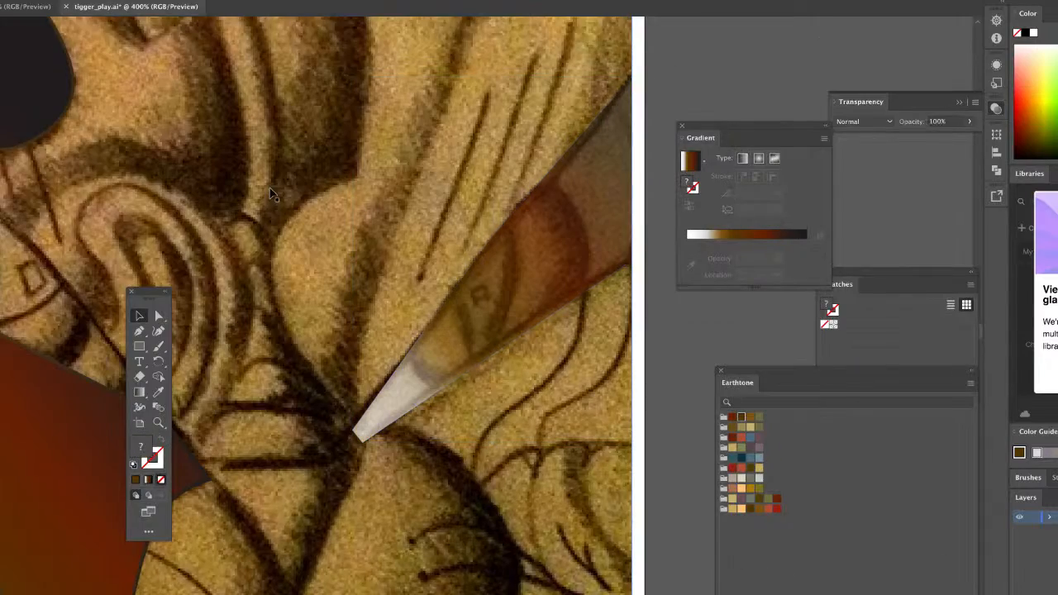
# Save the wedge's gradient as a new swatch named brown_gradient, with the Swatches panel moved clear of the other panels.
pyautogui.hotkey('ctrl', '1')
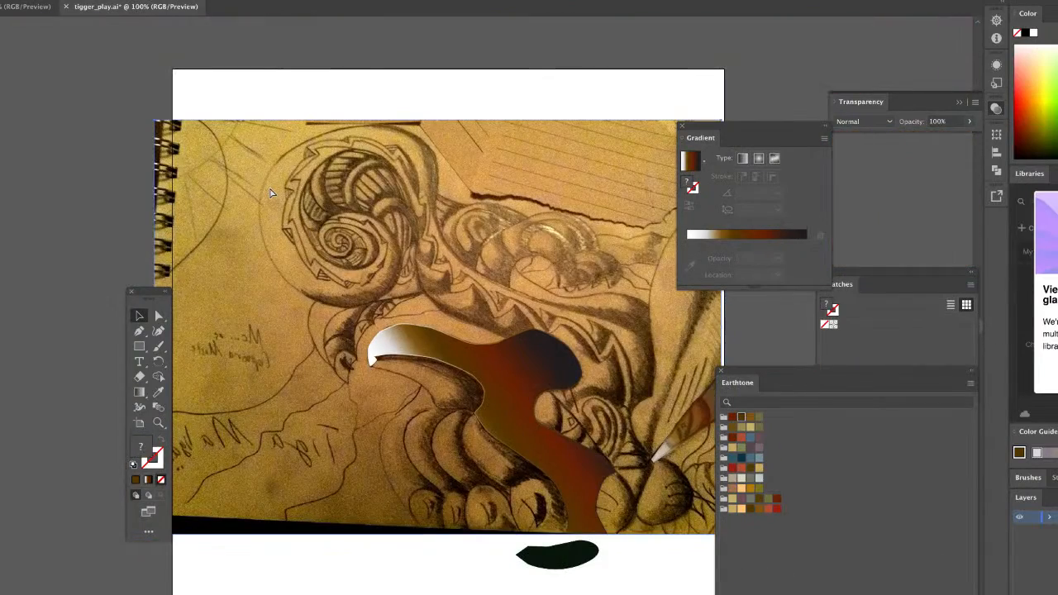
pyautogui.scroll(-3, 270, 193)
pyautogui.hscroll(4, 270, 193)
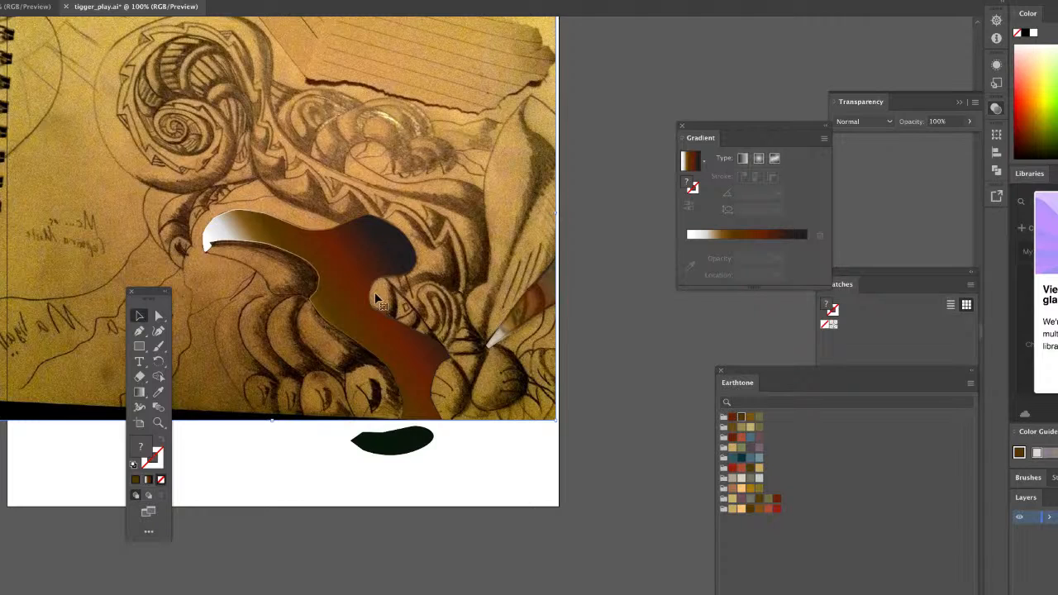
pyautogui.click(537, 310)
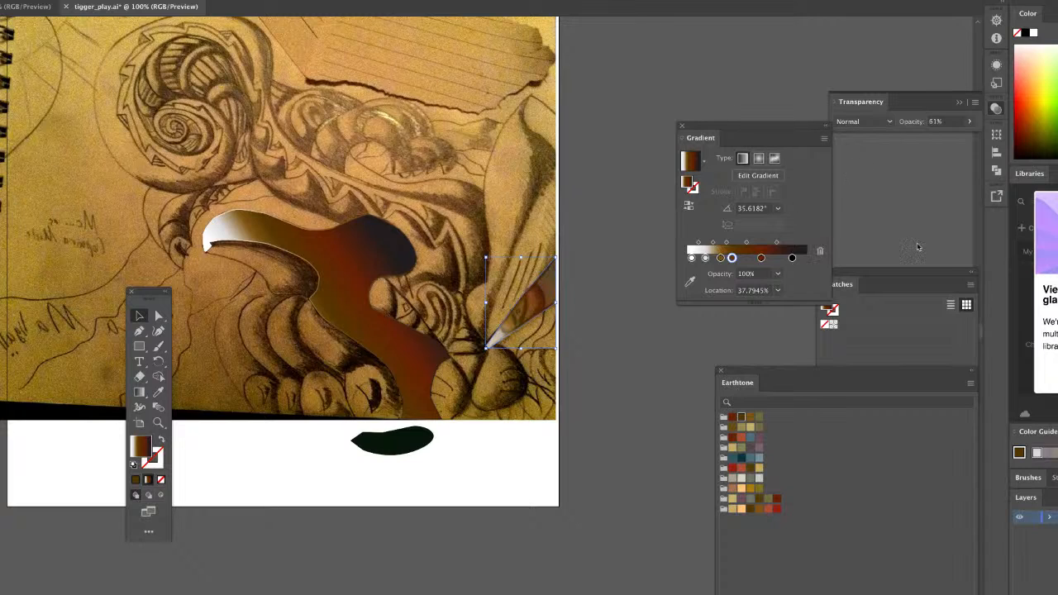
pyautogui.moveTo(909, 281); pyautogui.dragTo(675, 330)
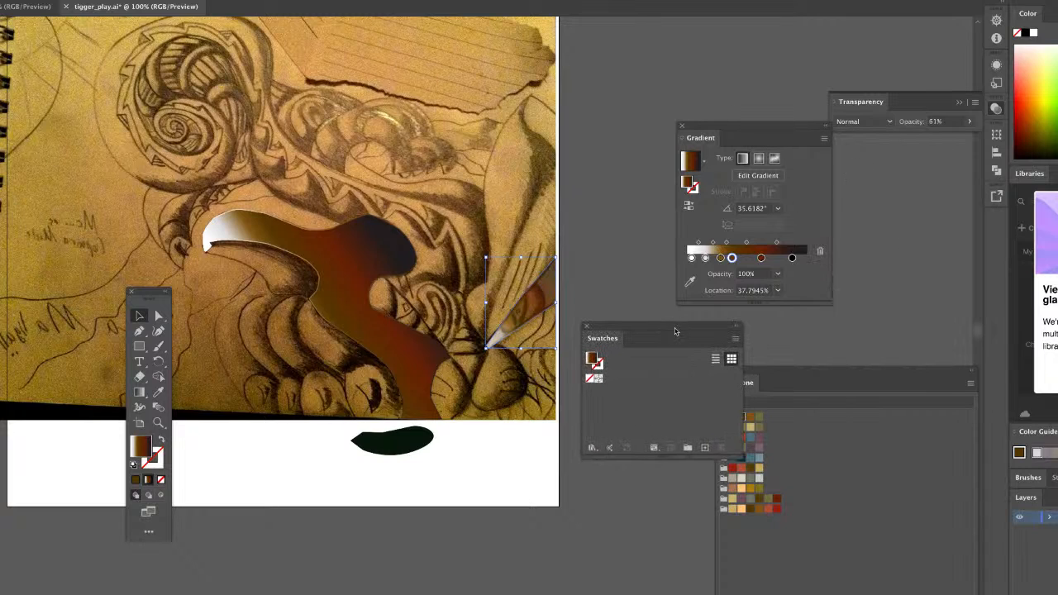
pyautogui.click(735, 340)
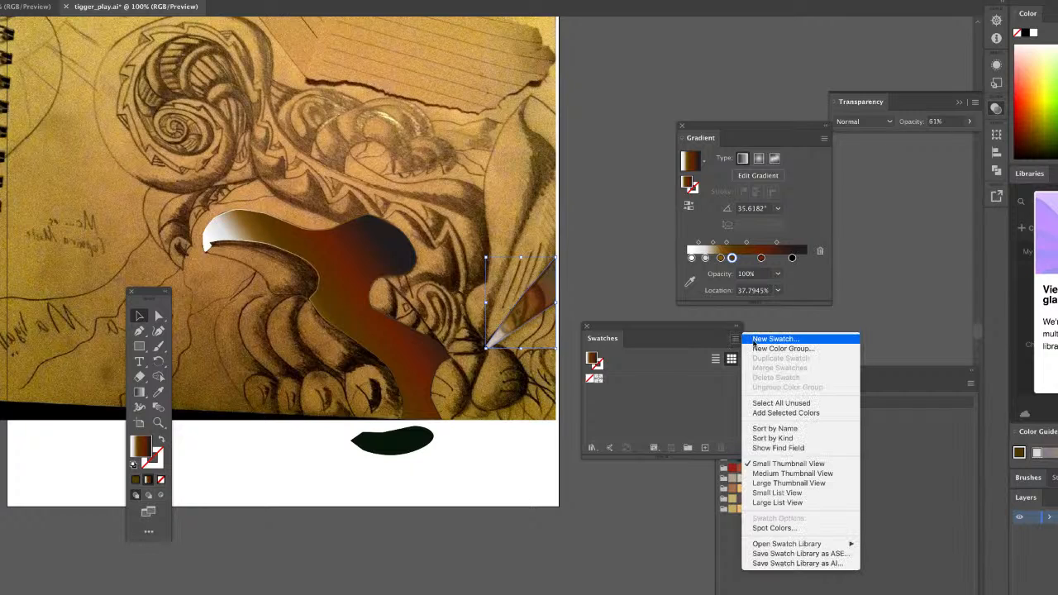
pyautogui.click(759, 339)
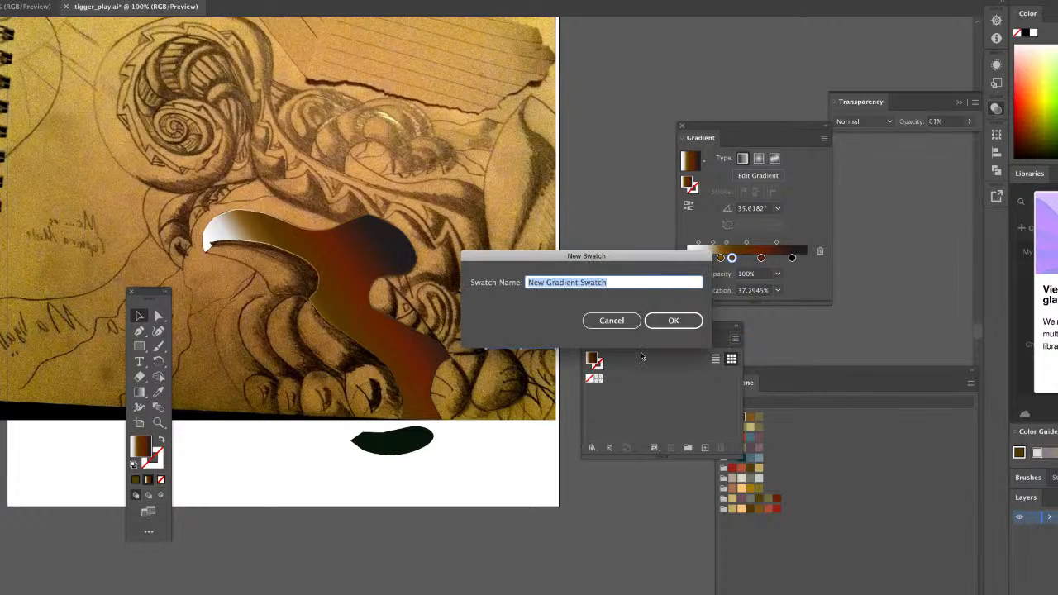
pyautogui.write('brown')
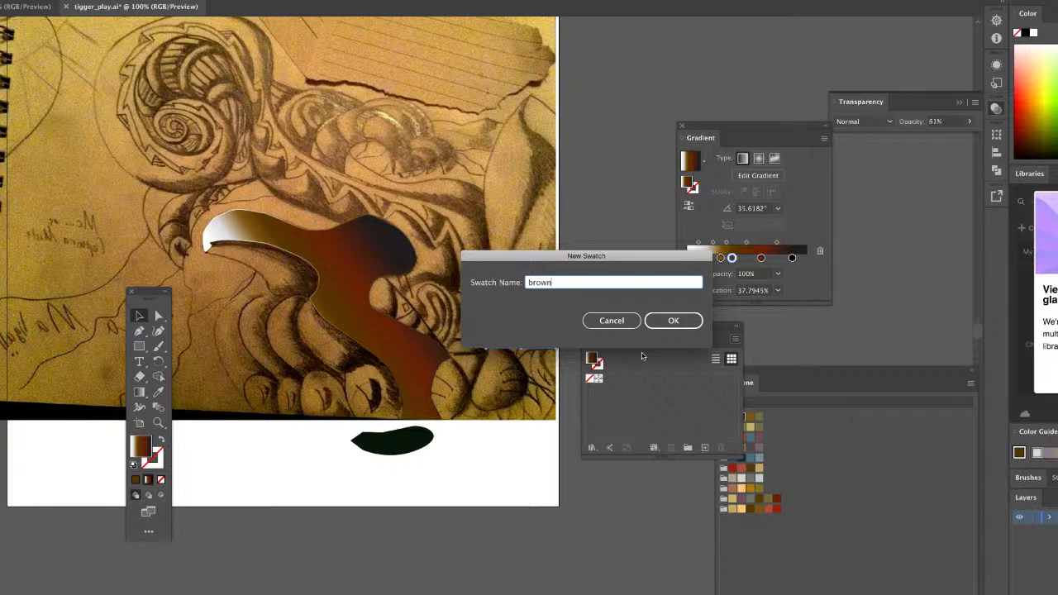
pyautogui.write('_gradient')
pyautogui.press('Return')
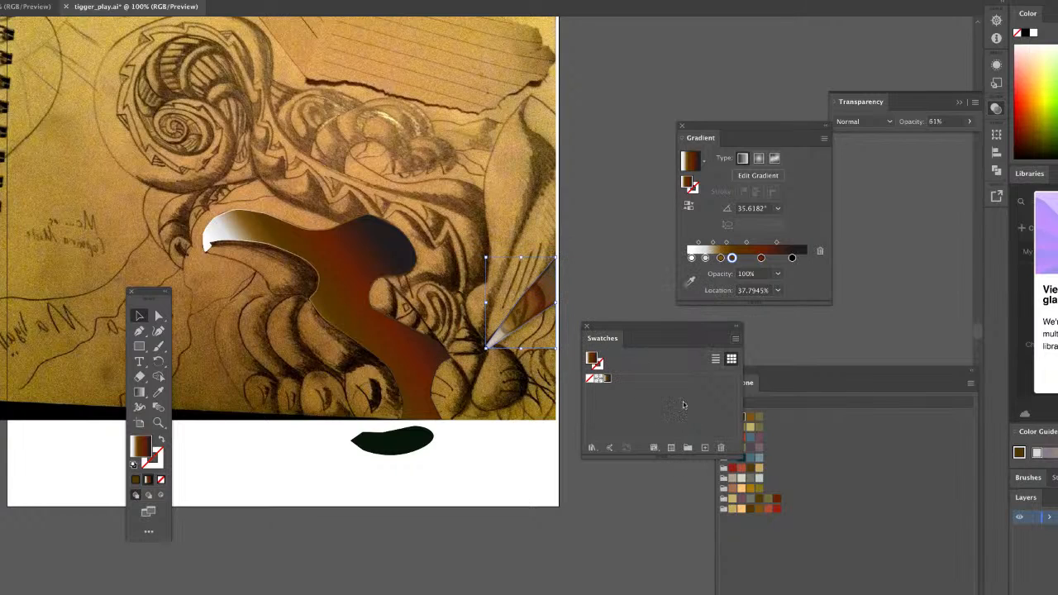
# Apply the brown_gradient swatch to the dark green shape below the sketch, then select the large traced shape.
pyautogui.click(368, 268)
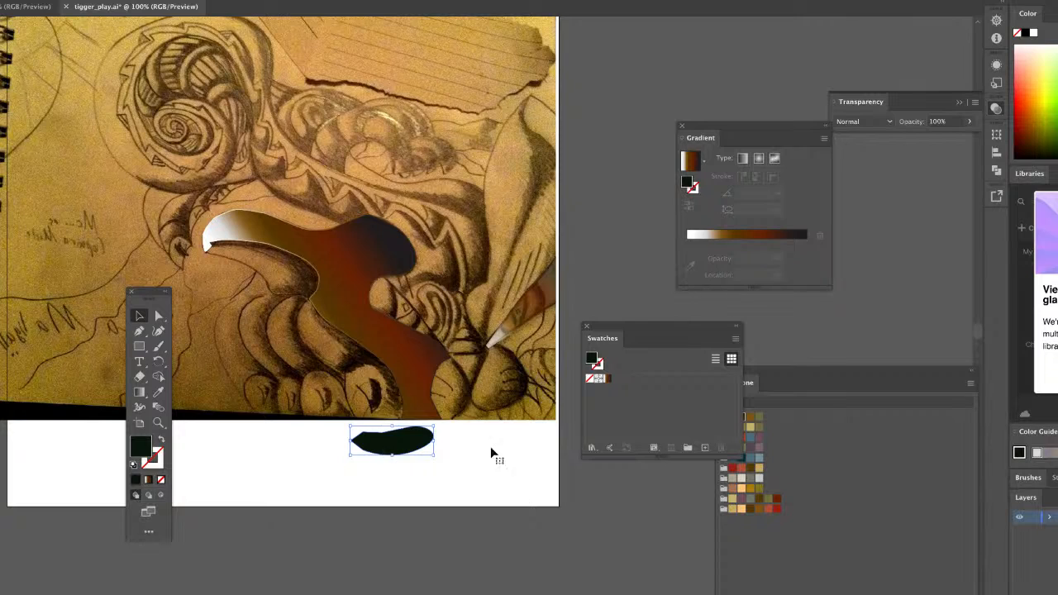
pyautogui.click(606, 378)
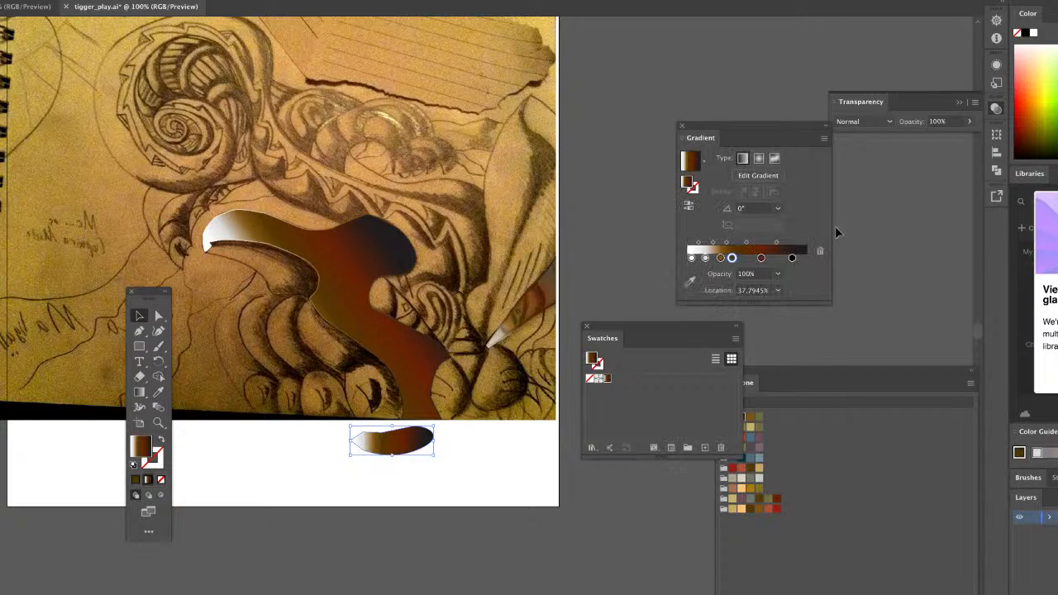
pyautogui.moveTo(675, 329)
pyautogui.mouseDown()
pyautogui.moveTo(649, 421)
pyautogui.moveTo(663, 328)
pyautogui.mouseUp()
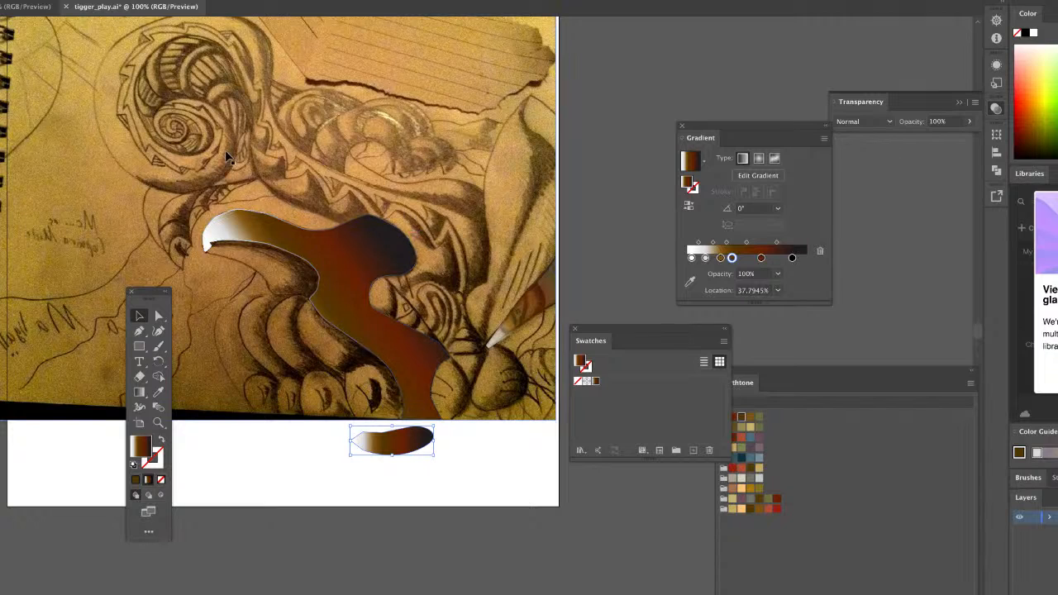
pyautogui.click(391, 248)
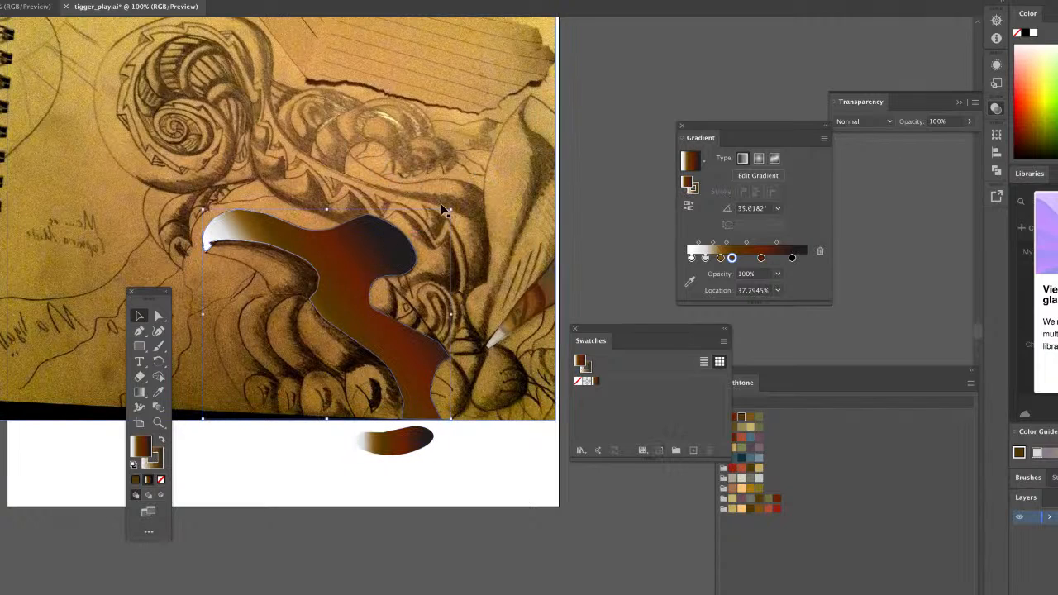
# Switch to the other open document and examine the artboard holding the fully colored gradient version of the sketch.
pyautogui.click(29, 7)
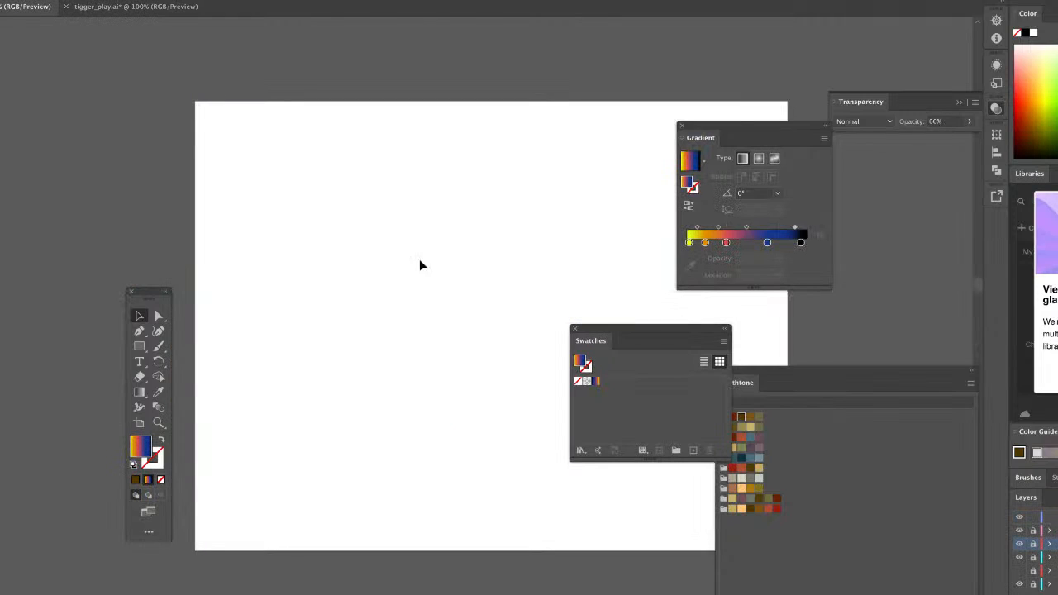
pyautogui.press('super+minus')
pyautogui.press('super+minus')
pyautogui.press('super+minus')
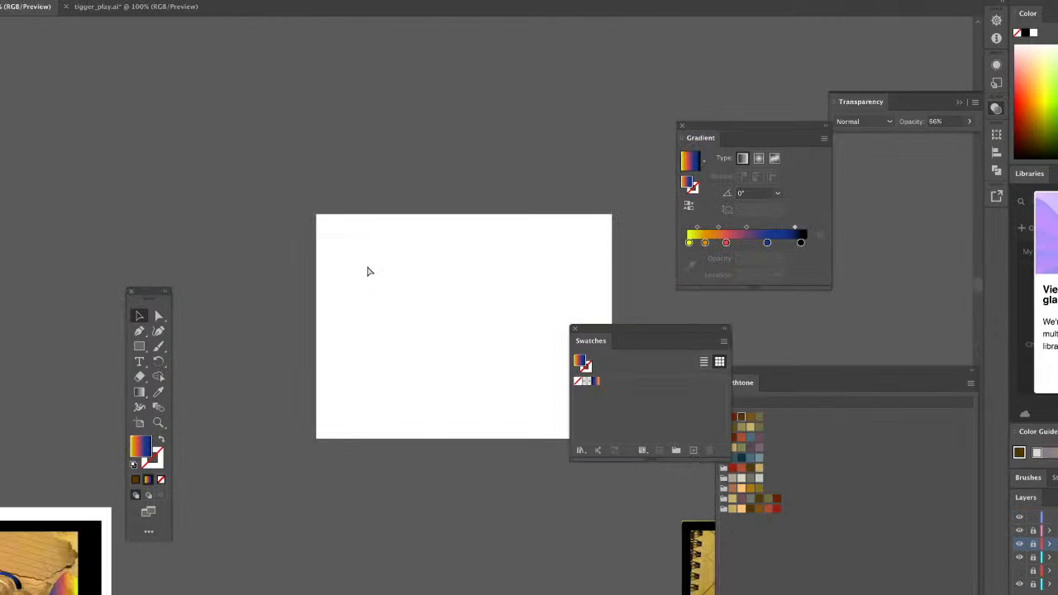
pyautogui.press('super+minus')
pyautogui.press('super+minus')
pyautogui.moveTo(292, 319); pyautogui.dragTo(464, 171)
pyautogui.press('super+equal')
pyautogui.press('super+equal')
pyautogui.press('super+equal')
pyautogui.press('super+equal')
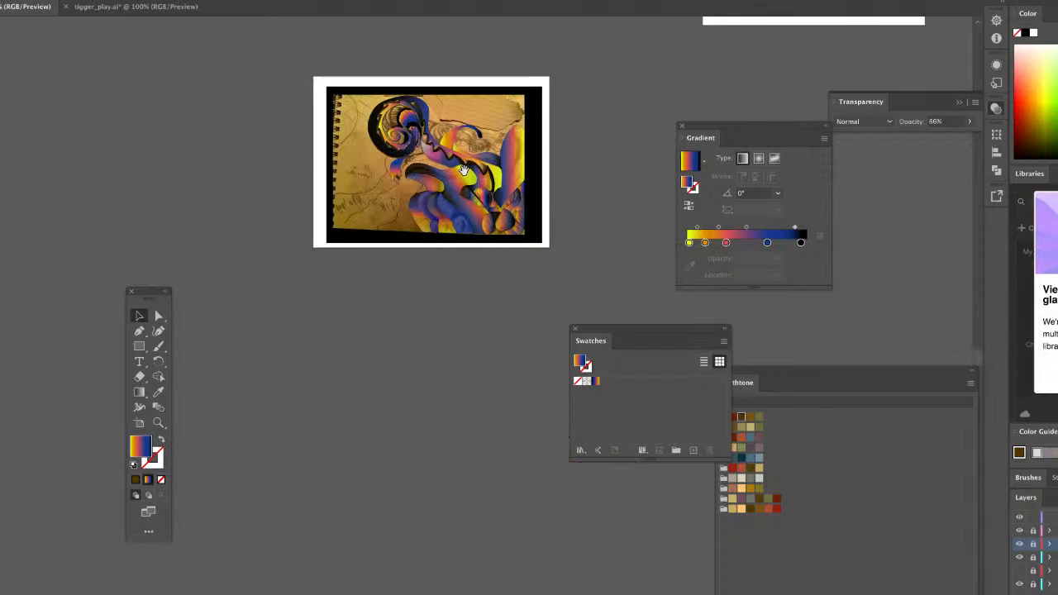
pyautogui.moveTo(463, 170); pyautogui.dragTo(460, 191)
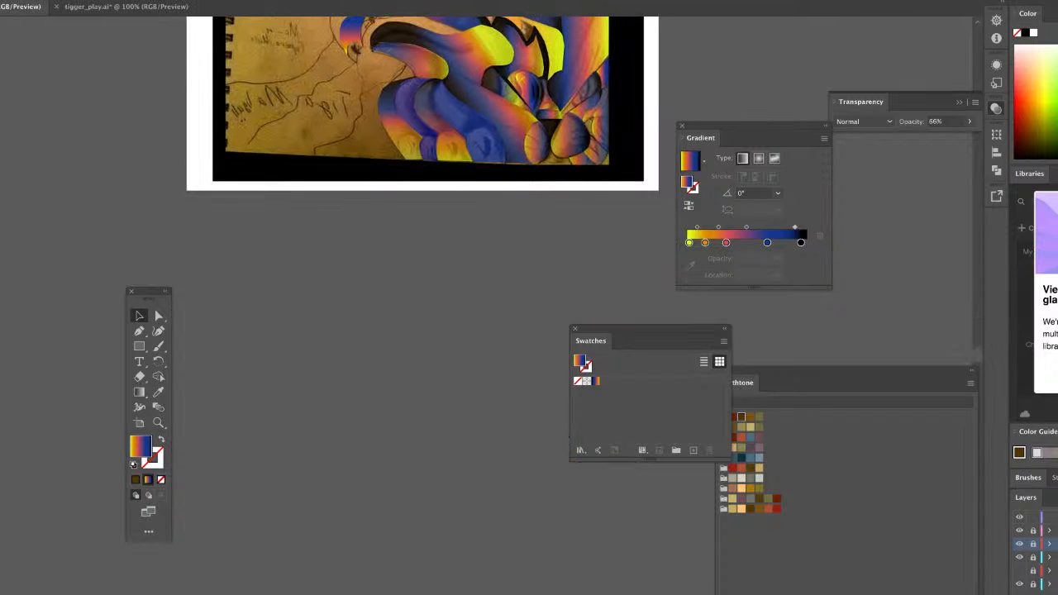
pyautogui.moveTo(467, 88); pyautogui.dragTo(440, 354)
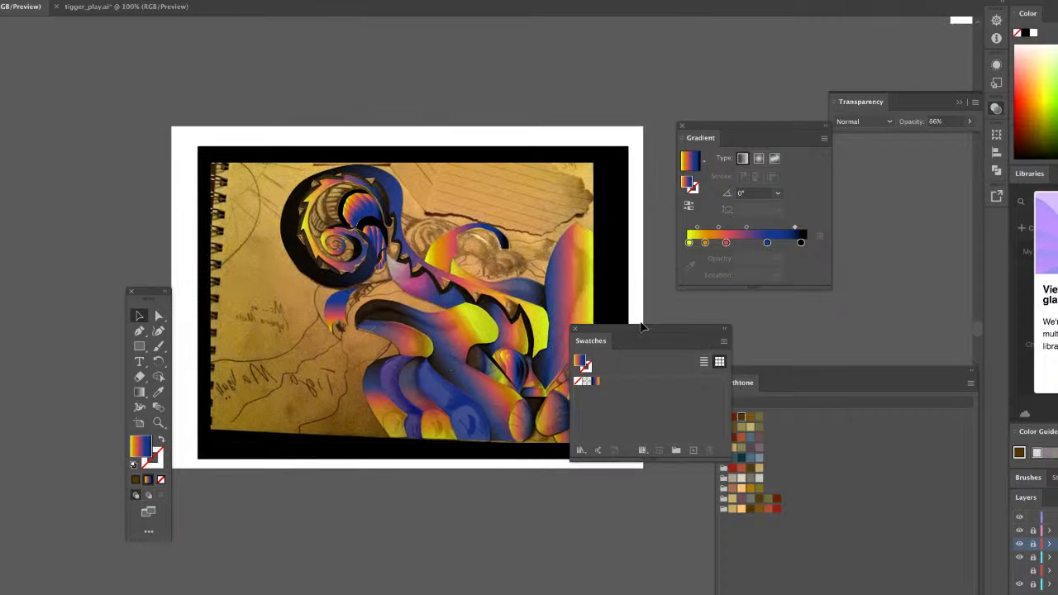
# Move the Swatches panel clear of the colored artwork and compare that artwork with the traced shape in tigger_play.ai.
pyautogui.moveTo(624, 331); pyautogui.dragTo(816, 321)
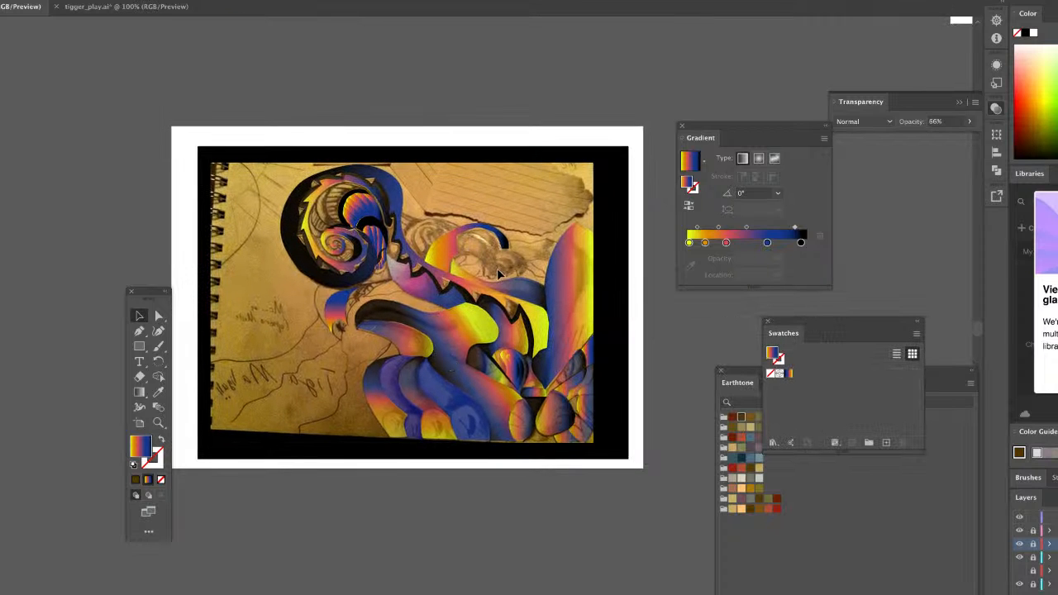
pyautogui.hotkey('ctrl', '+')
pyautogui.moveTo(505, 273)
pyautogui.mouseDown()
pyautogui.moveTo(391, 270)
pyautogui.moveTo(494, 289)
pyautogui.mouseUp()
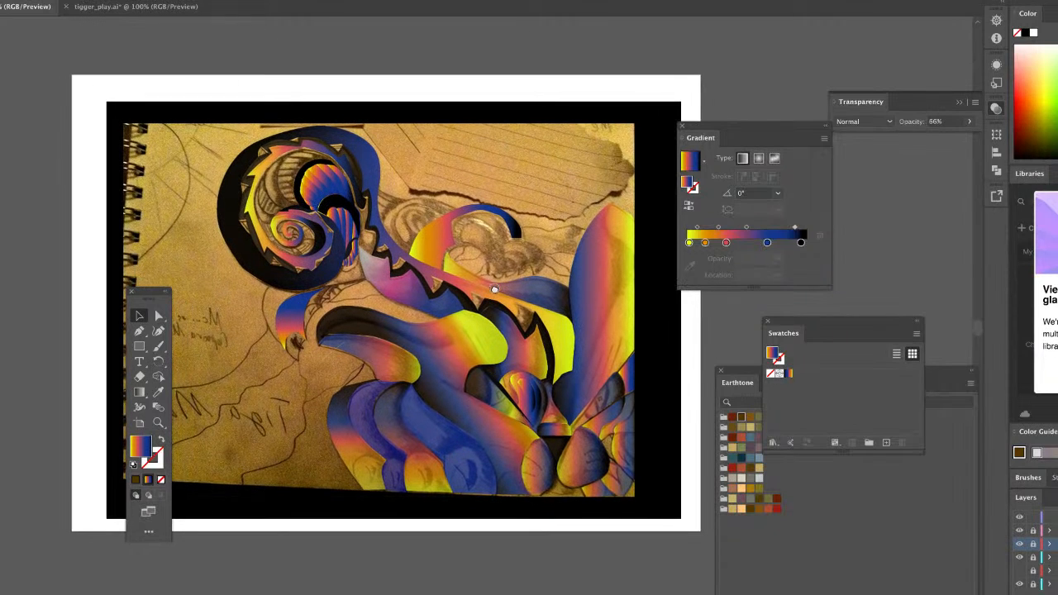
pyautogui.click(124, 6)
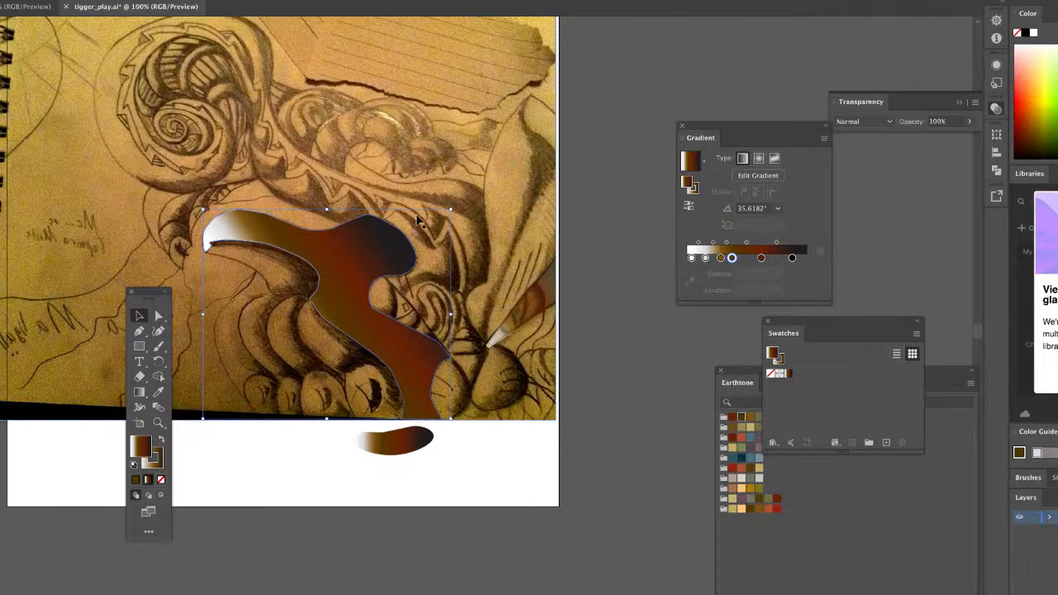
pyautogui.click(16, 7)
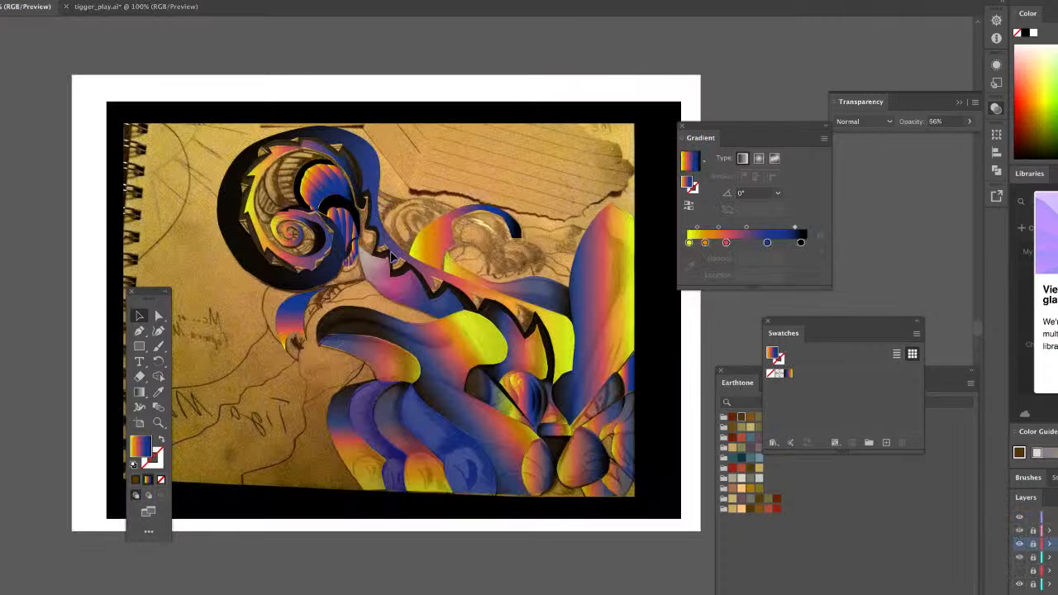
pyautogui.click(431, 275)
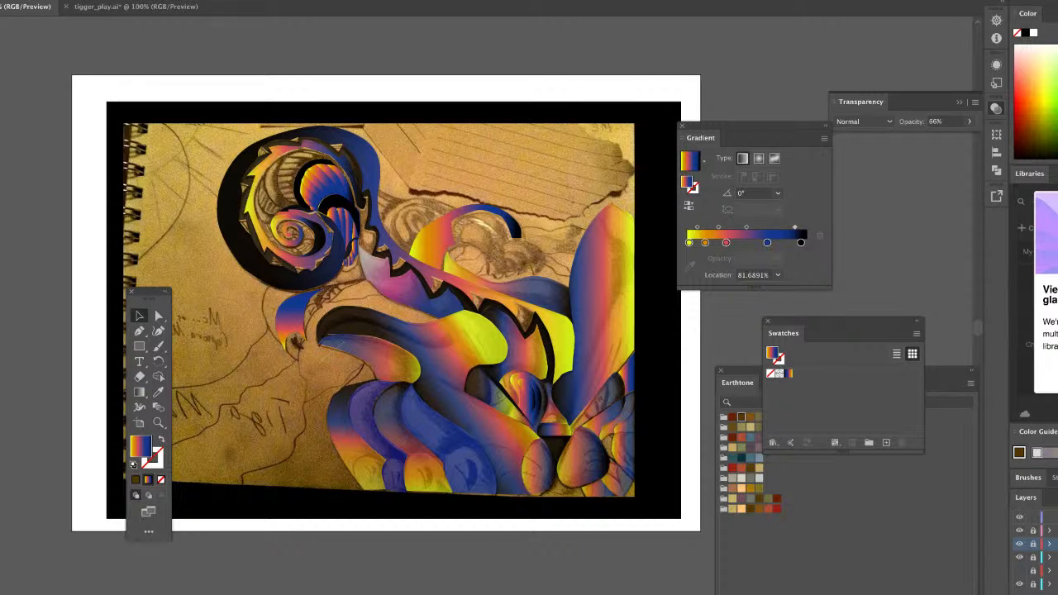
# Detach and enlarge the Layers panel, toggle the visibility of Part3 and Part 2, and unlock both layers.
pyautogui.moveTo(1029, 499); pyautogui.dragTo(750, 74)
pyautogui.moveTo(886, 207); pyautogui.dragTo(969, 481)
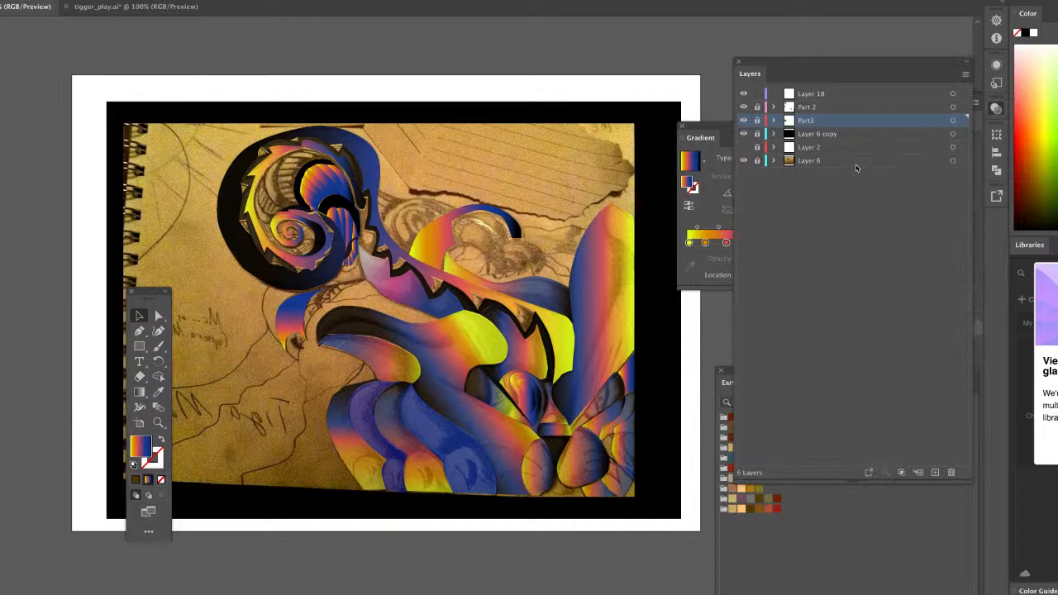
pyautogui.click(744, 127)
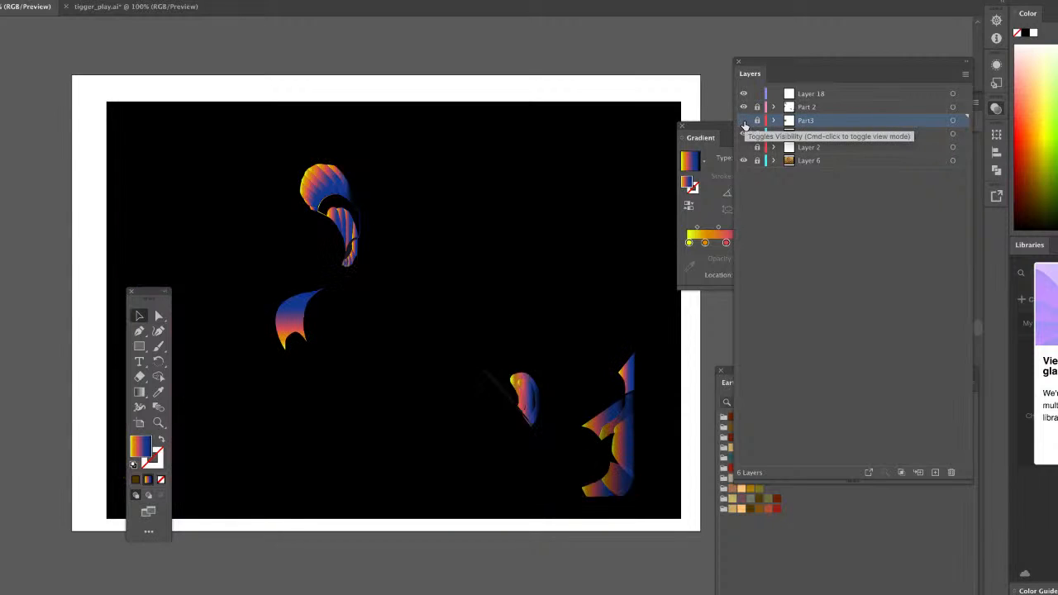
pyautogui.click(743, 131)
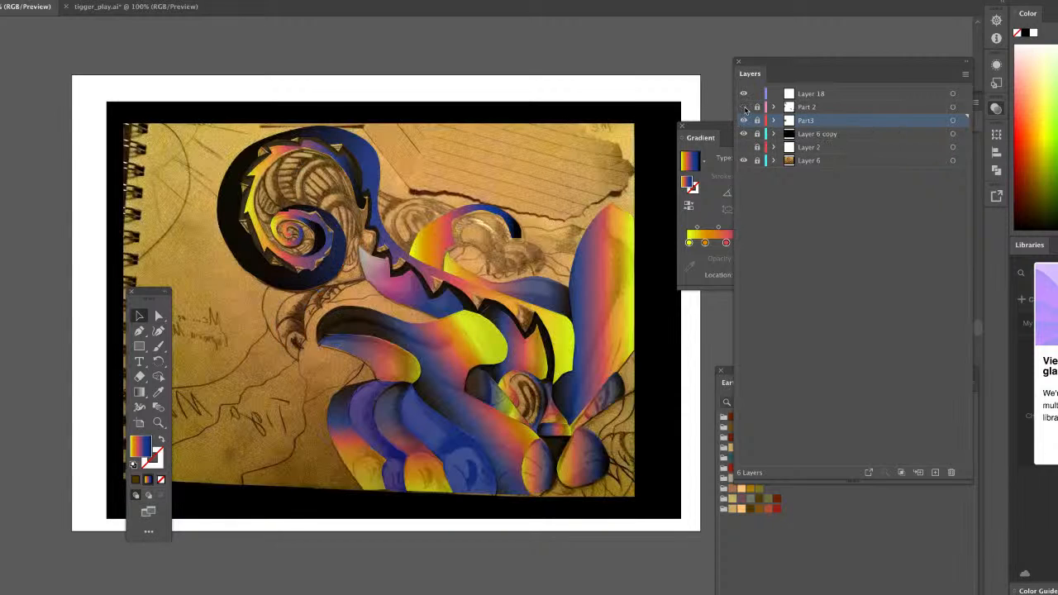
pyautogui.click(744, 108)
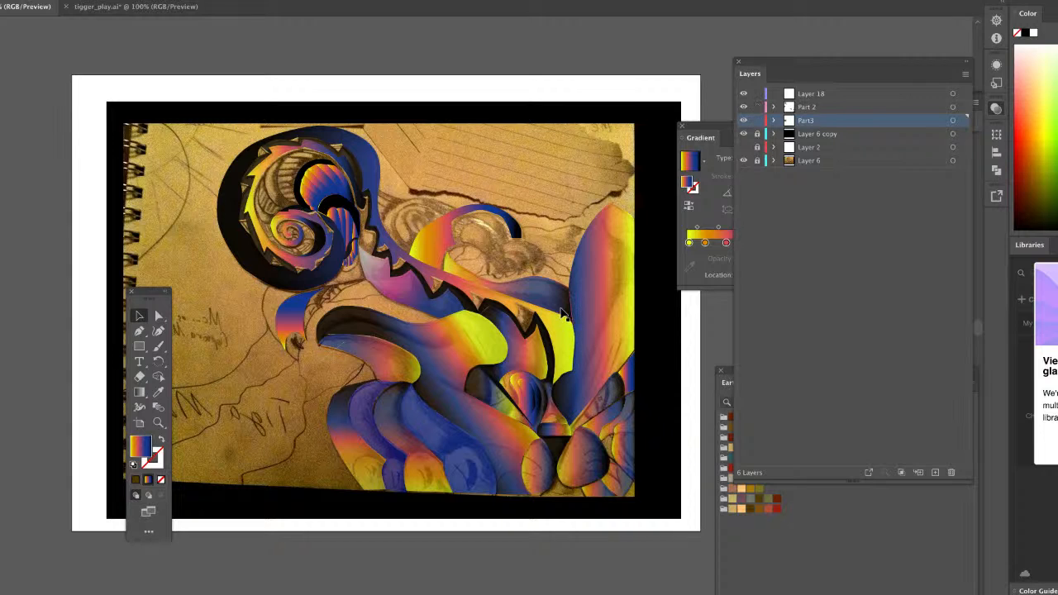
# Select the large body shape, compare it with its counterpart in tigger_play.ai, and select the black-and-blue spiral shape in the colored artwork.
pyautogui.click(494, 341)
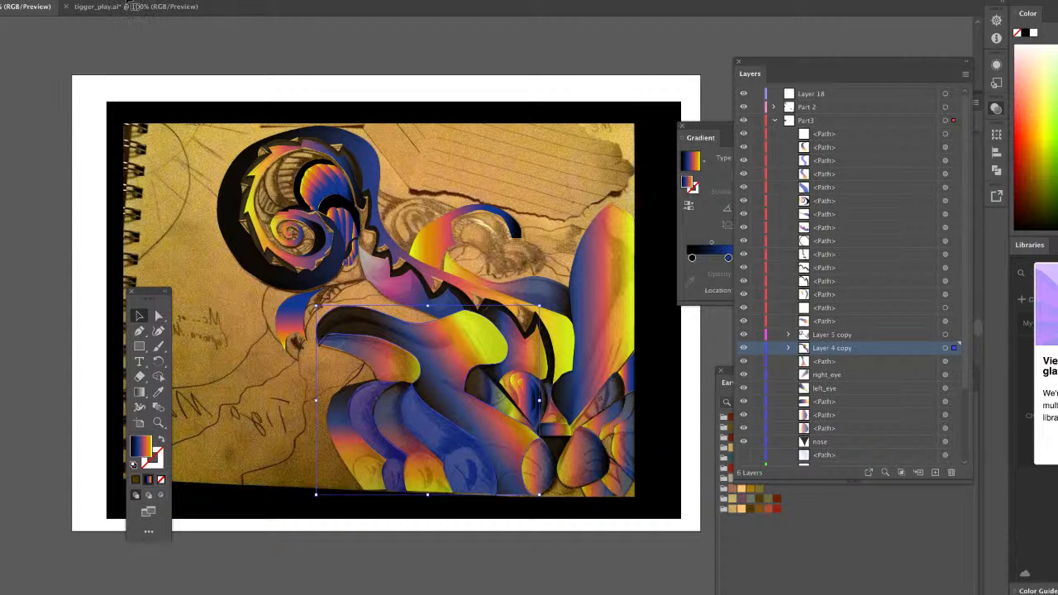
pyautogui.click(127, 8)
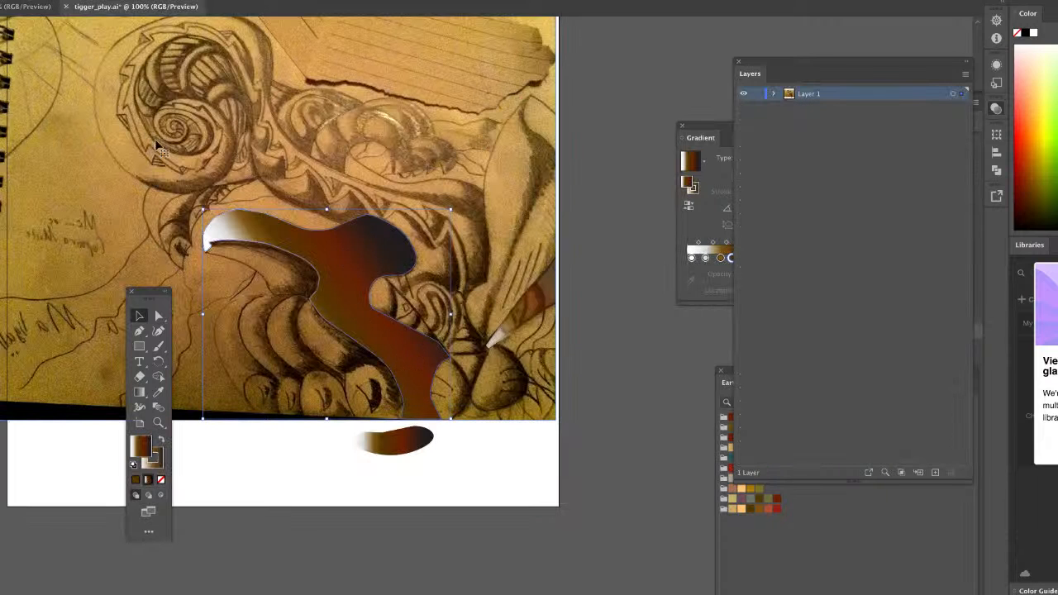
pyautogui.click(4, 9)
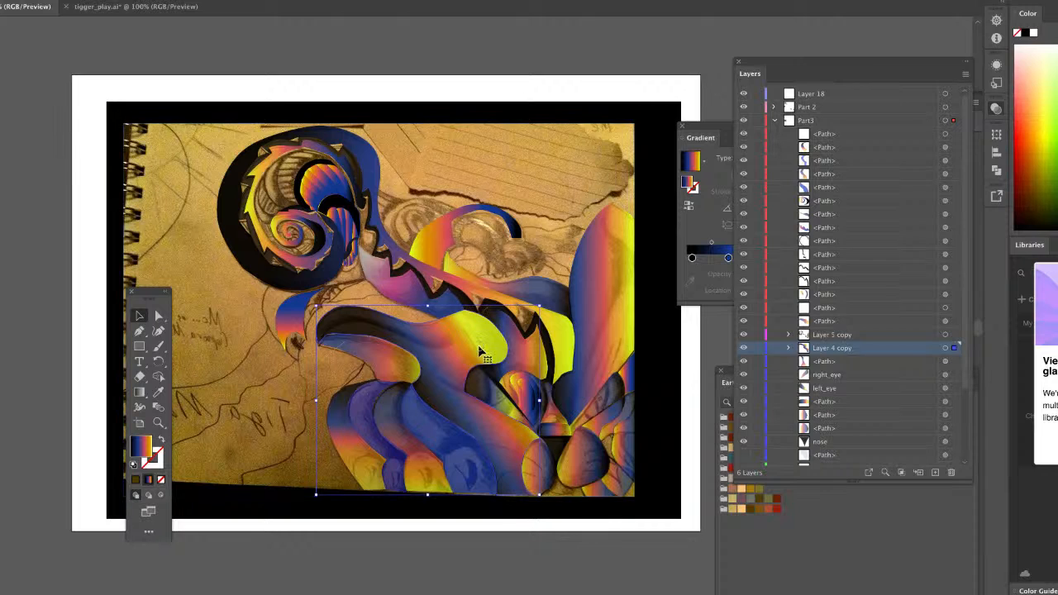
pyautogui.hotkey('ctrl', 'v')
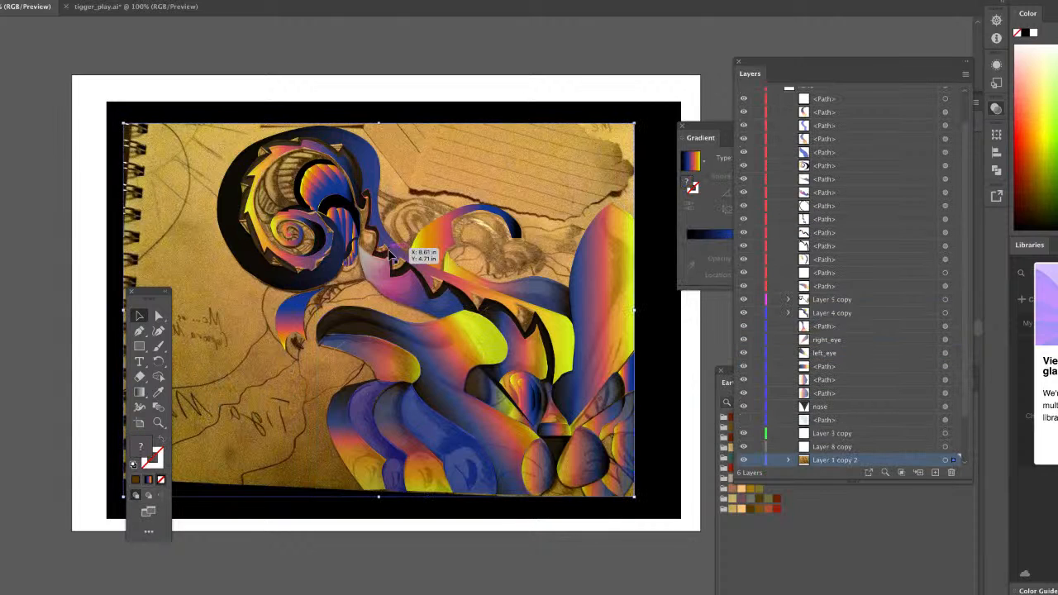
pyautogui.click(392, 247)
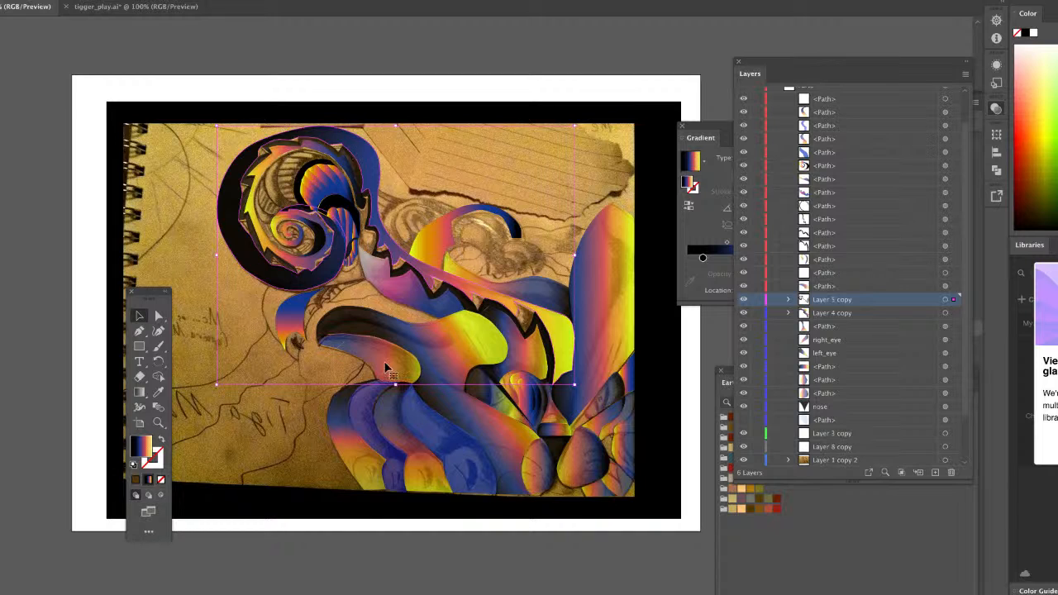
# Move the Layers and Swatches panels aside and apply the New Gradient Swatch to the selected spiral shape.
pyautogui.moveTo(767, 64); pyautogui.dragTo(927, 125)
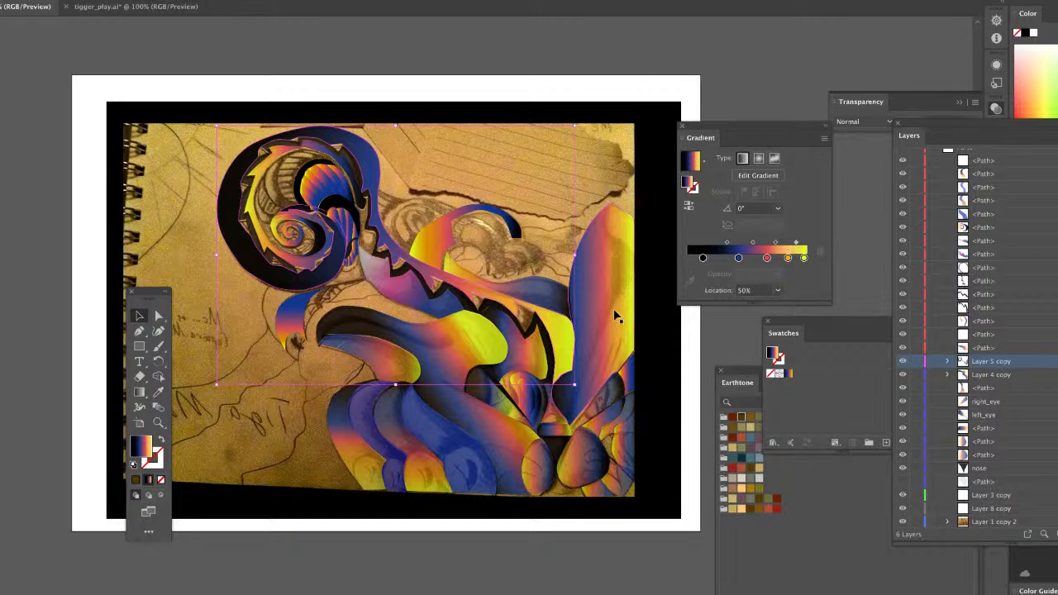
pyautogui.hscroll(-1, 521, 331)
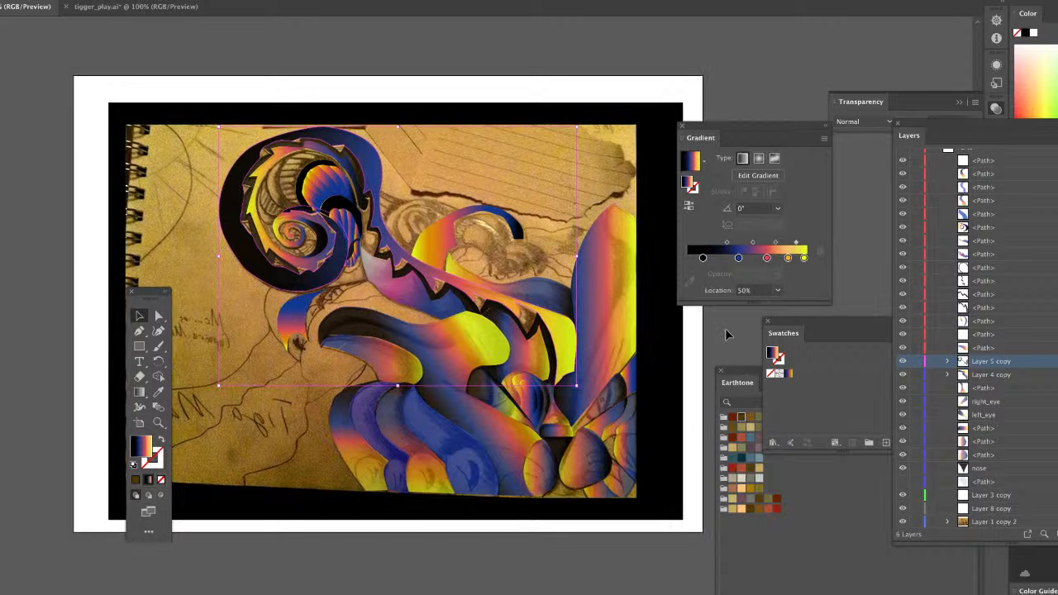
pyautogui.moveTo(851, 333); pyautogui.dragTo(790, 340)
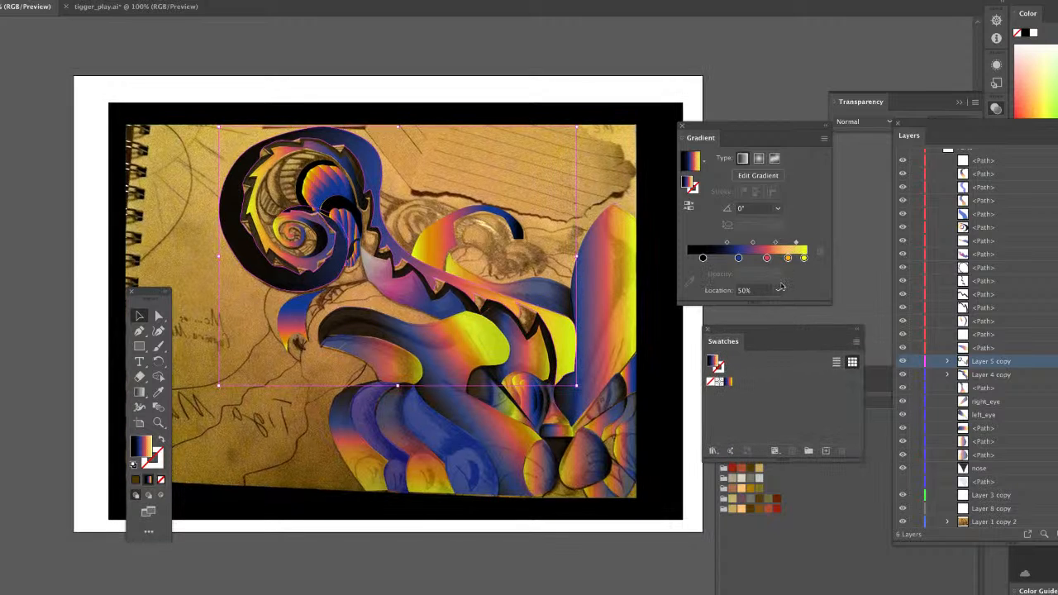
pyautogui.click(730, 385)
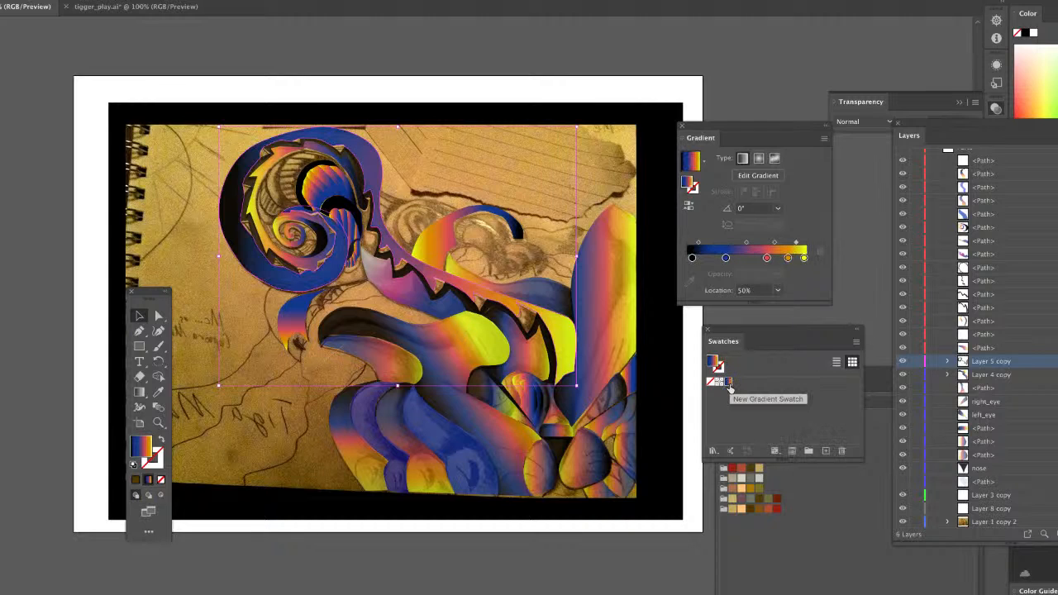
pyautogui.doubleClick(729, 384)
pyautogui.click(678, 319)
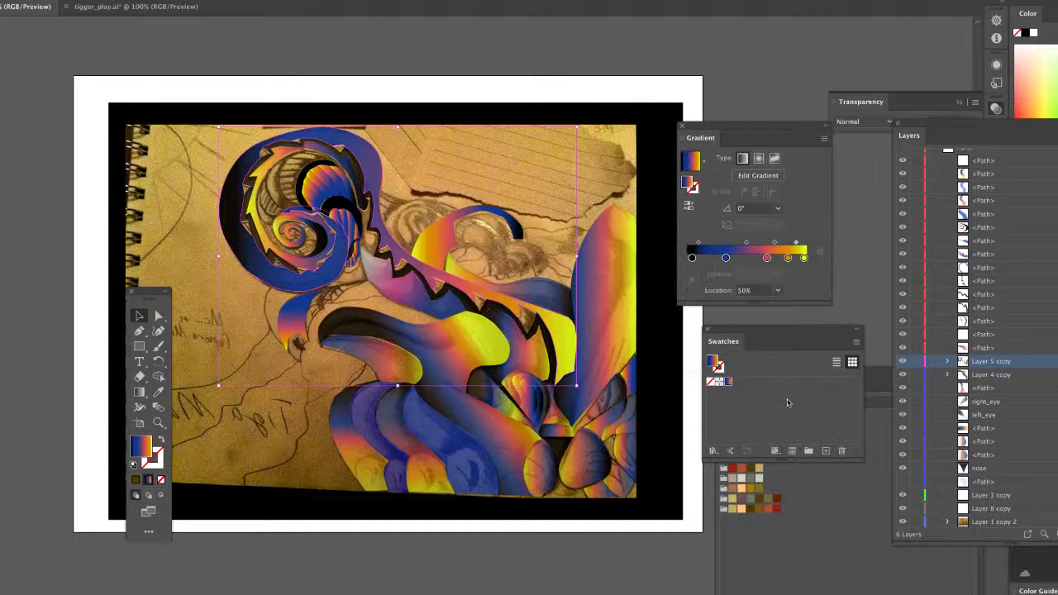
pyautogui.click(797, 401)
# Reselect the spiral shape, move the Swatches panel just below the Gradient panel, and view the commands for creating a swatch.
pyautogui.click(611, 141)
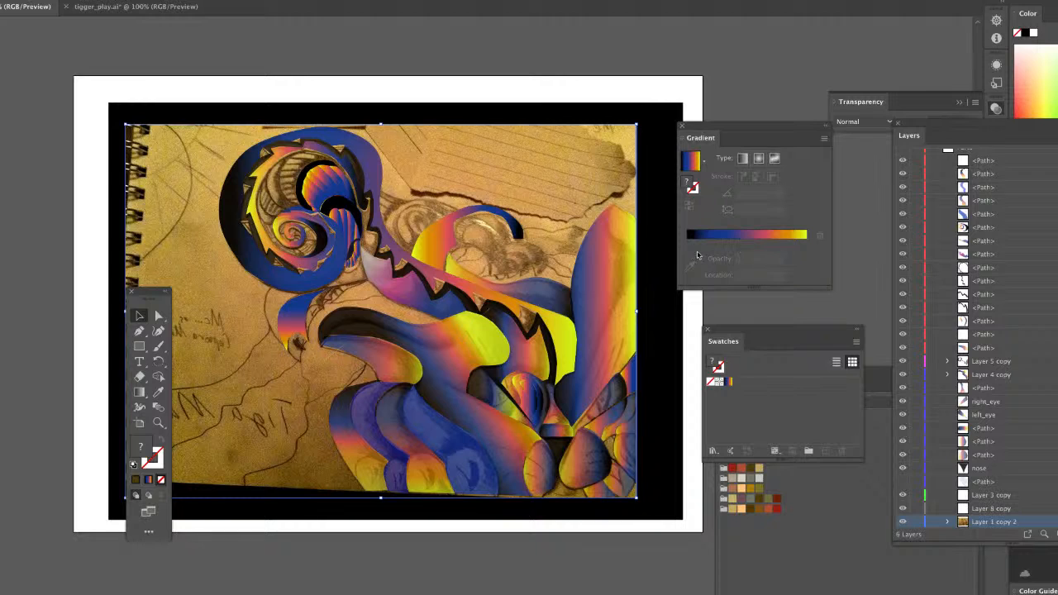
pyautogui.click(747, 252)
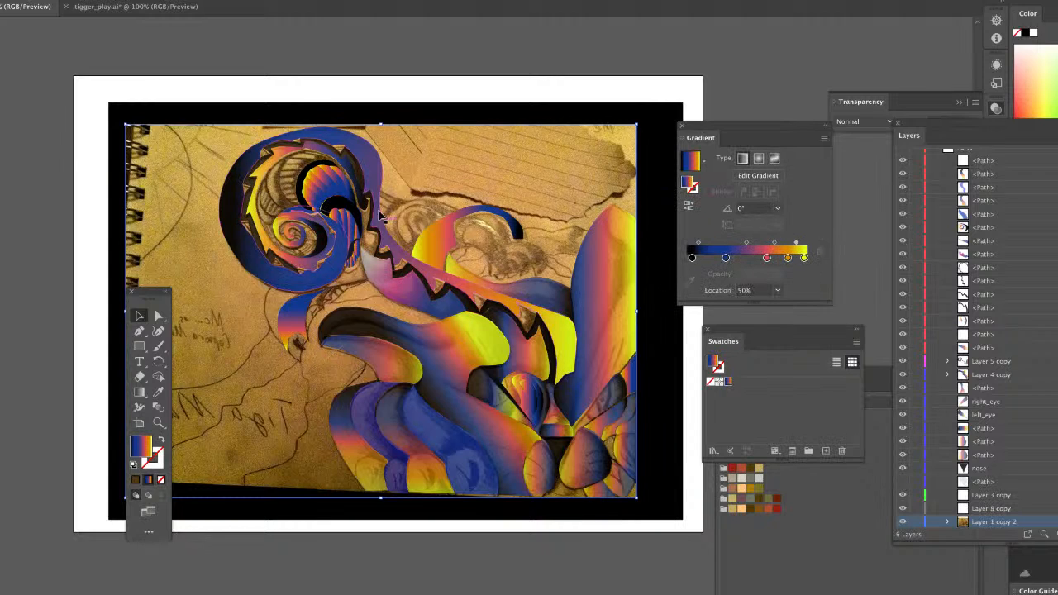
pyautogui.click(372, 171)
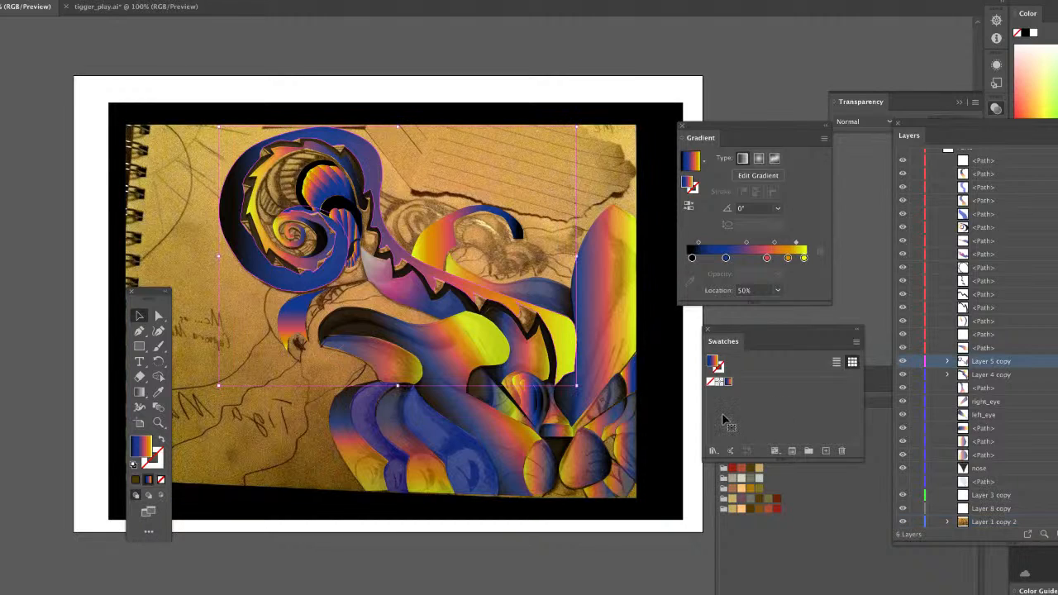
pyautogui.moveTo(748, 331); pyautogui.dragTo(728, 320)
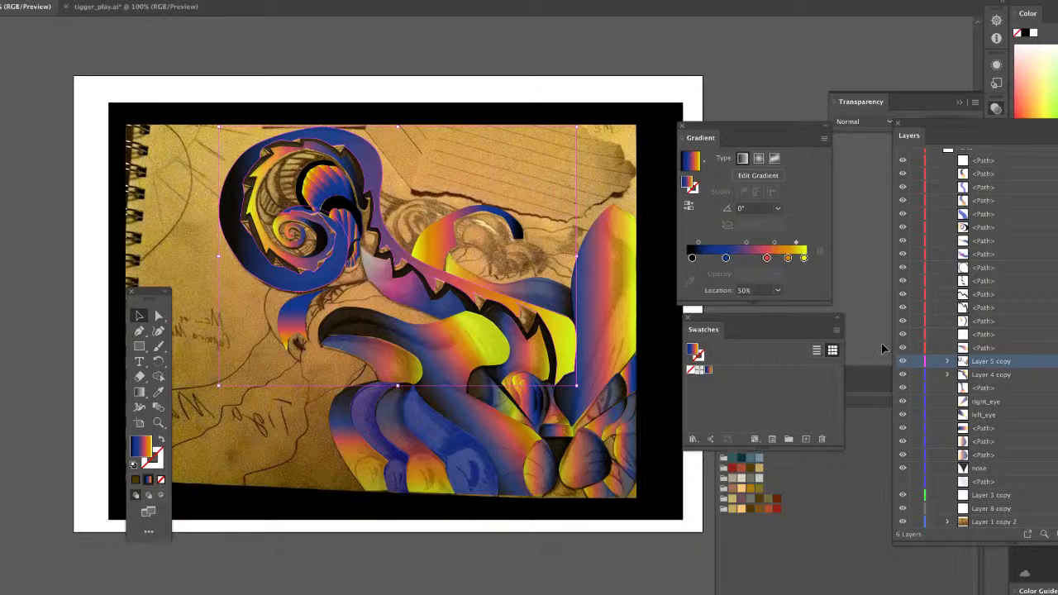
pyautogui.click(837, 332)
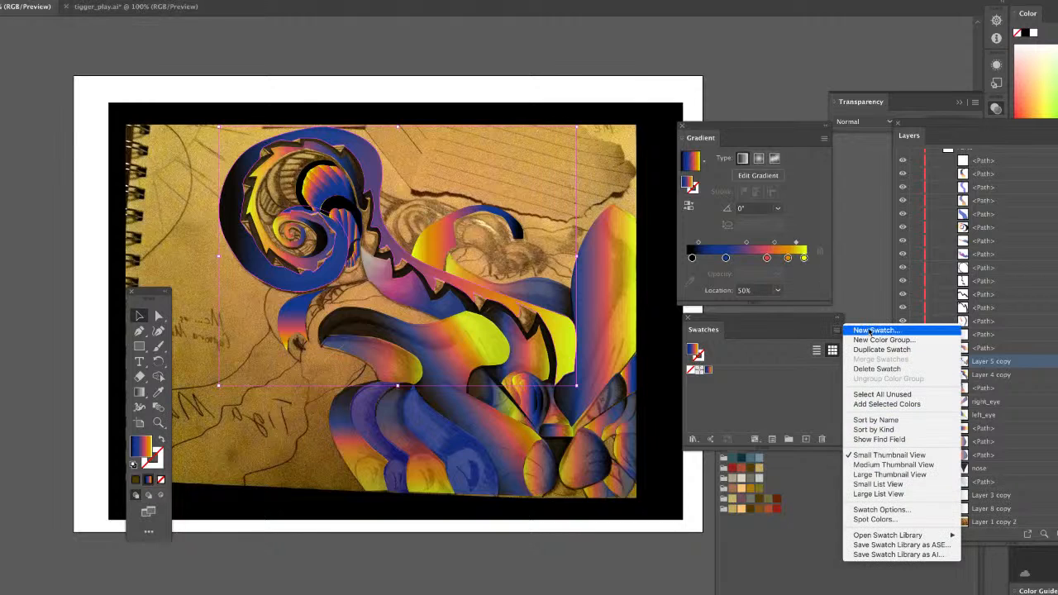
pyautogui.click(776, 393)
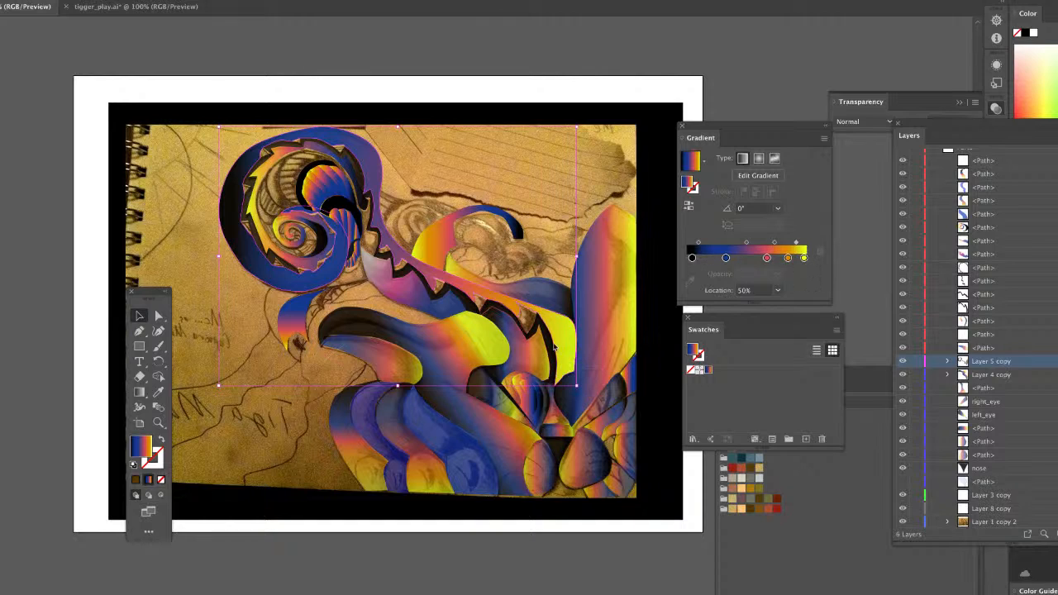
# Shift the start of the spiral shape's gradient inward with the Gradient tool and shorten the gradient's length.
pyautogui.click(139, 392)
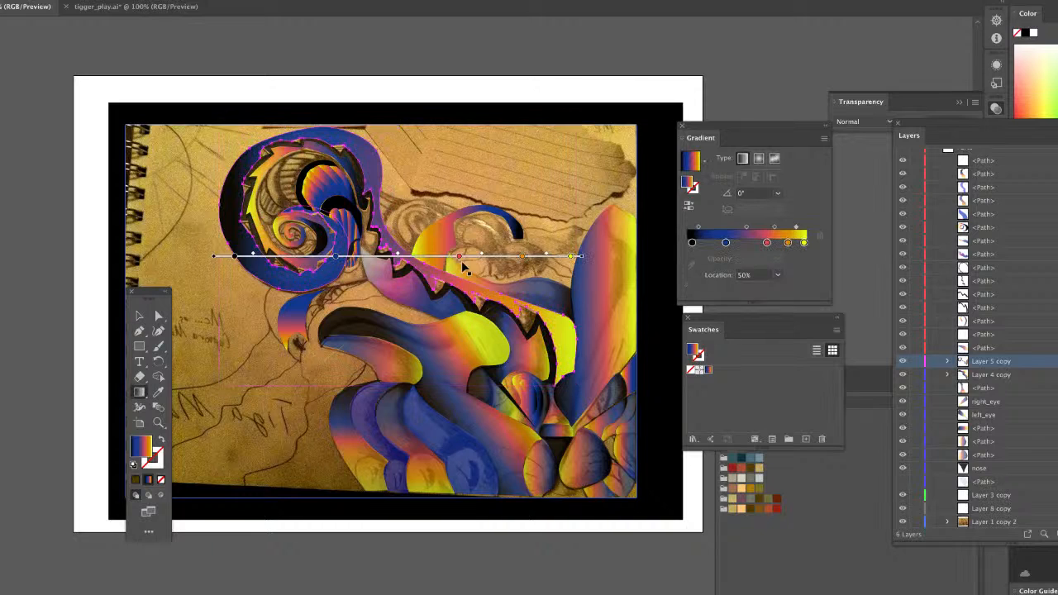
pyautogui.moveTo(213, 257)
pyautogui.mouseDown()
pyautogui.moveTo(416, 268)
pyautogui.moveTo(524, 303)
pyautogui.moveTo(247, 257)
pyautogui.mouseUp()
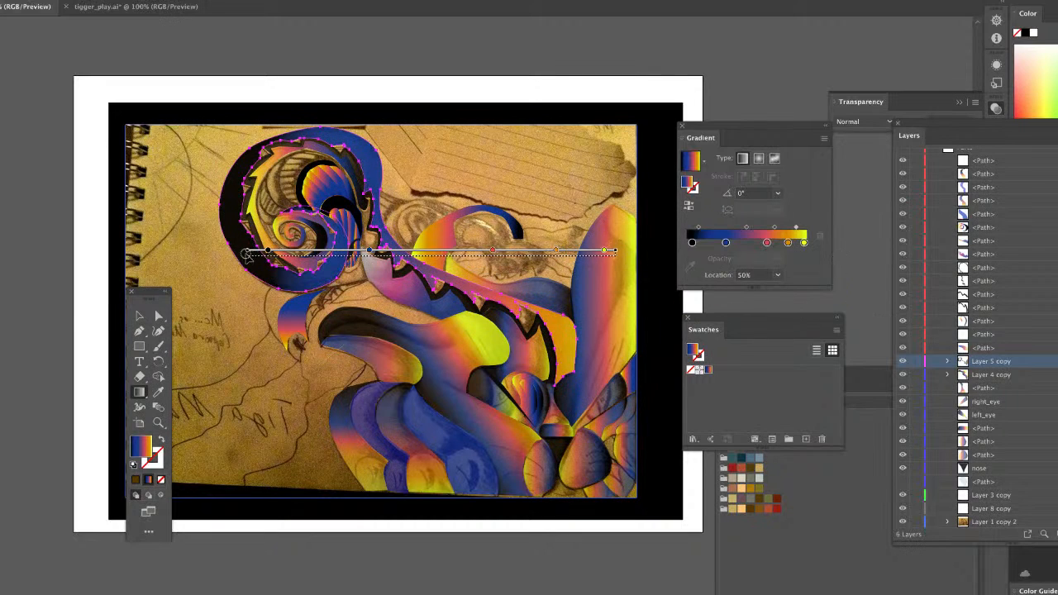
pyautogui.moveTo(619, 260)
pyautogui.mouseDown()
pyautogui.moveTo(471, 258)
pyautogui.moveTo(592, 258)
pyautogui.moveTo(479, 258)
pyautogui.moveTo(526, 258)
pyautogui.mouseUp()
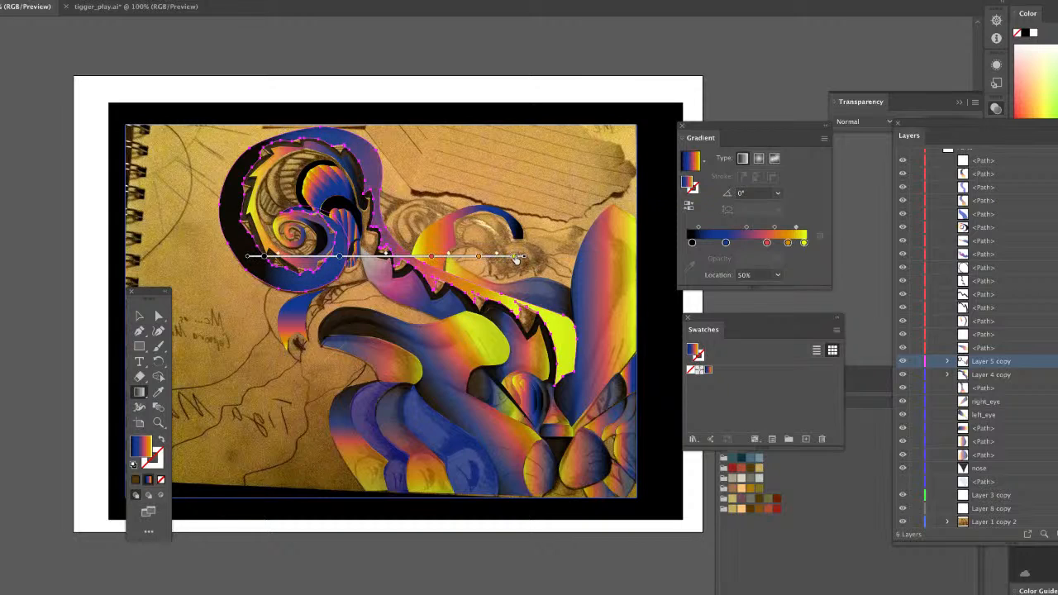
# Rotate the spiral shape's gradient to about -11° and delete its yellow end stop.
pyautogui.click(518, 257)
pyautogui.moveTo(526, 257)
pyautogui.mouseDown()
pyautogui.moveTo(500, 162)
pyautogui.moveTo(421, 47)
pyautogui.moveTo(518, 225)
pyautogui.moveTo(425, 354)
pyautogui.moveTo(267, 520)
pyautogui.moveTo(514, 205)
pyautogui.moveTo(378, 19)
pyautogui.moveTo(83, 42)
pyautogui.moveTo(186, 312)
pyautogui.moveTo(395, 240)
pyautogui.moveTo(170, 216)
pyautogui.moveTo(393, 327)
pyautogui.moveTo(397, 269)
pyautogui.moveTo(444, 294)
pyautogui.moveTo(543, 310)
pyautogui.mouseUp()
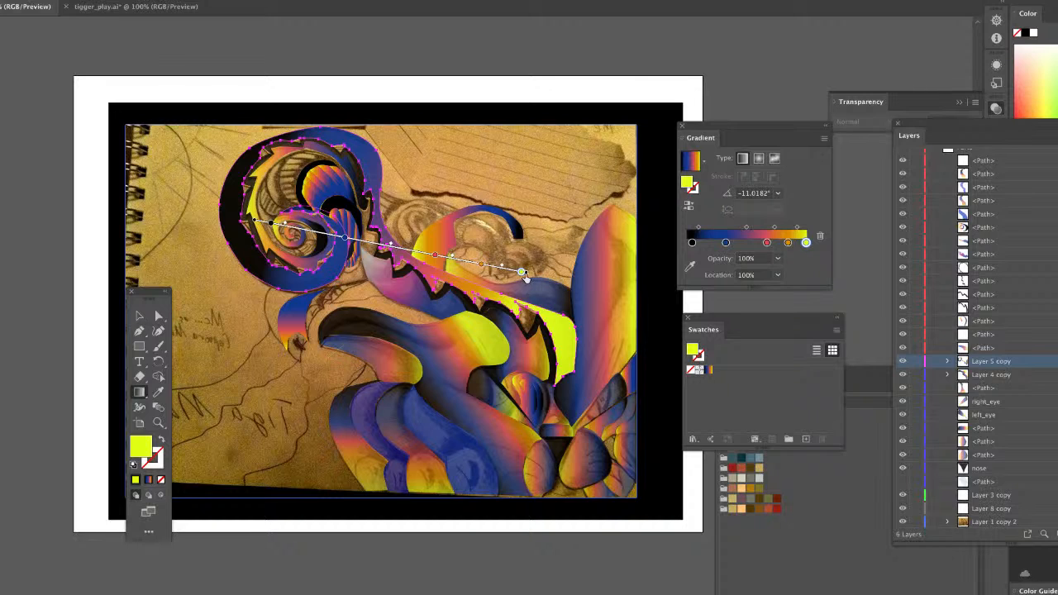
pyautogui.press('Delete')
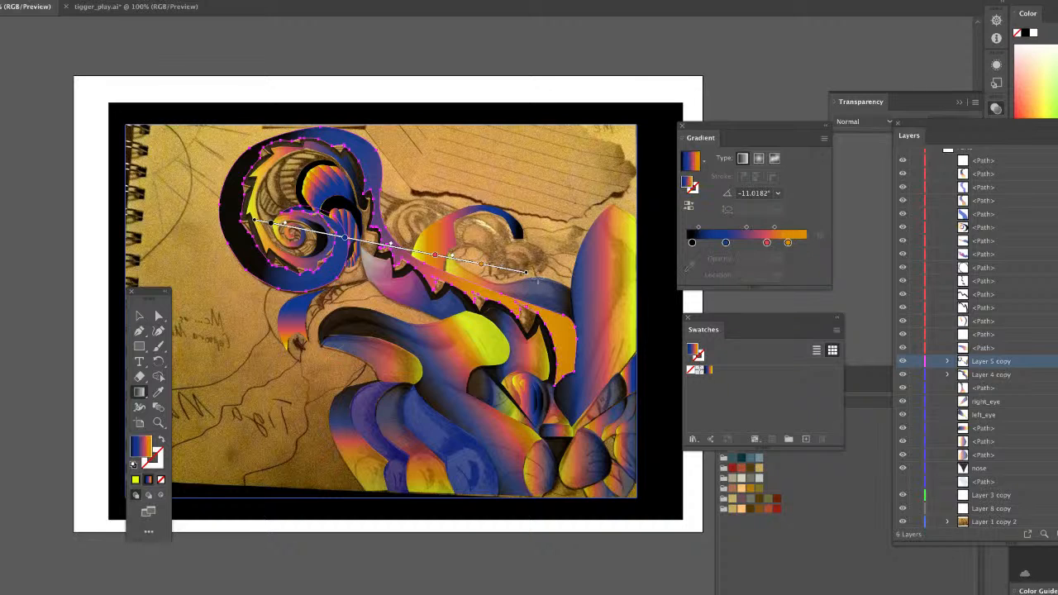
# Undo the removal of the spiral shape's yellow end stop and lengthen its gradient slightly past the old end point.
pyautogui.hotkey('ctrl', 'z')
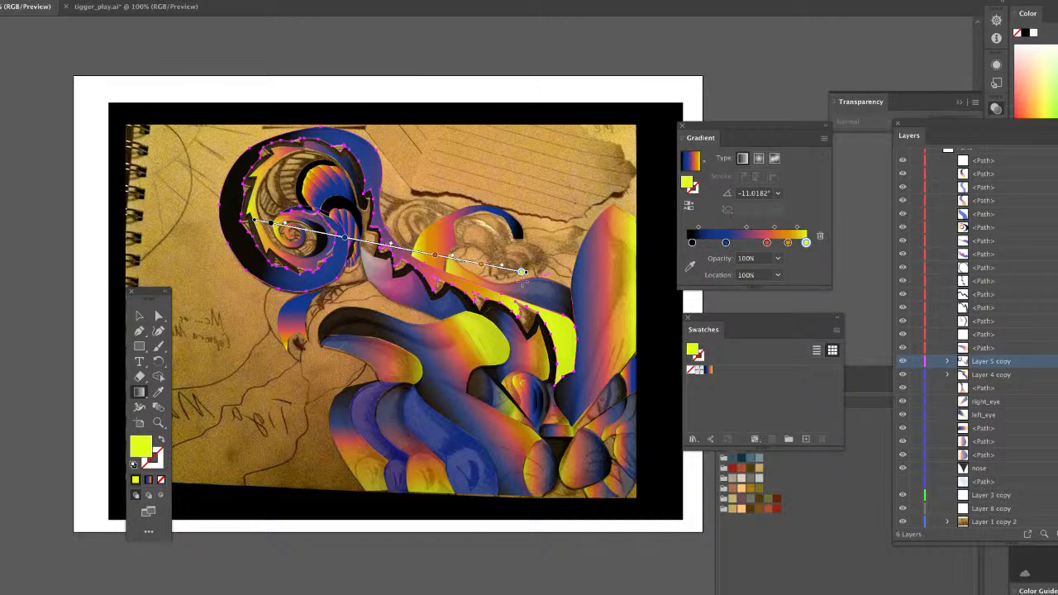
pyautogui.moveTo(527, 277)
pyautogui.mouseDown()
pyautogui.moveTo(301, 261)
pyautogui.moveTo(290, 273)
pyautogui.moveTo(434, 248)
pyautogui.moveTo(558, 289)
pyautogui.moveTo(514, 271)
pyautogui.moveTo(537, 274)
pyautogui.mouseUp()
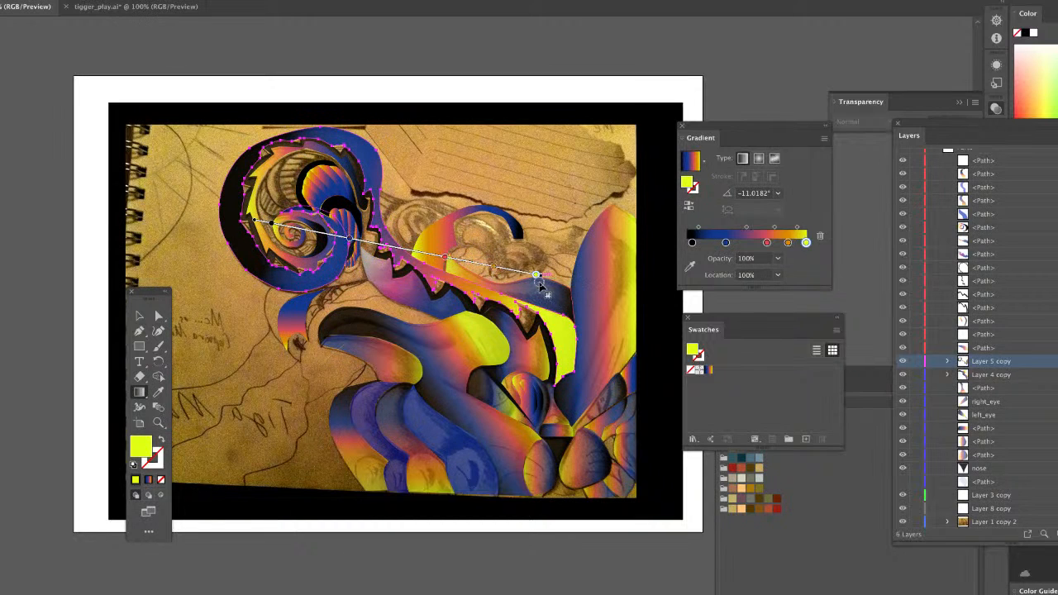
pyautogui.click(139, 316)
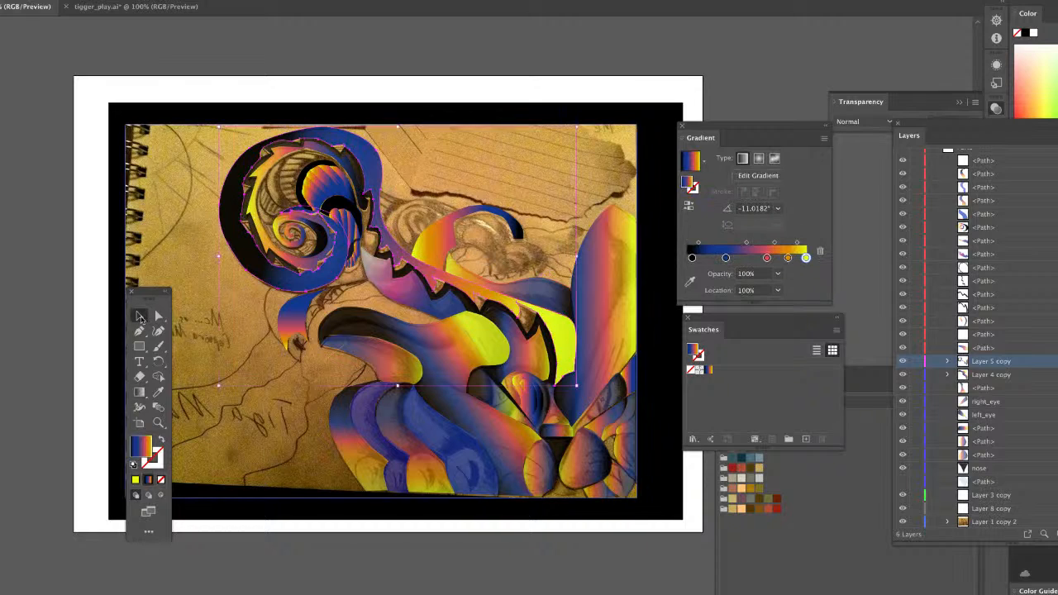
# Select the spiky inner spiral ring and use the Gradient tool to rotate its yellow-to-black gradient to about 13°.
pyautogui.click(303, 265)
pyautogui.click(259, 217)
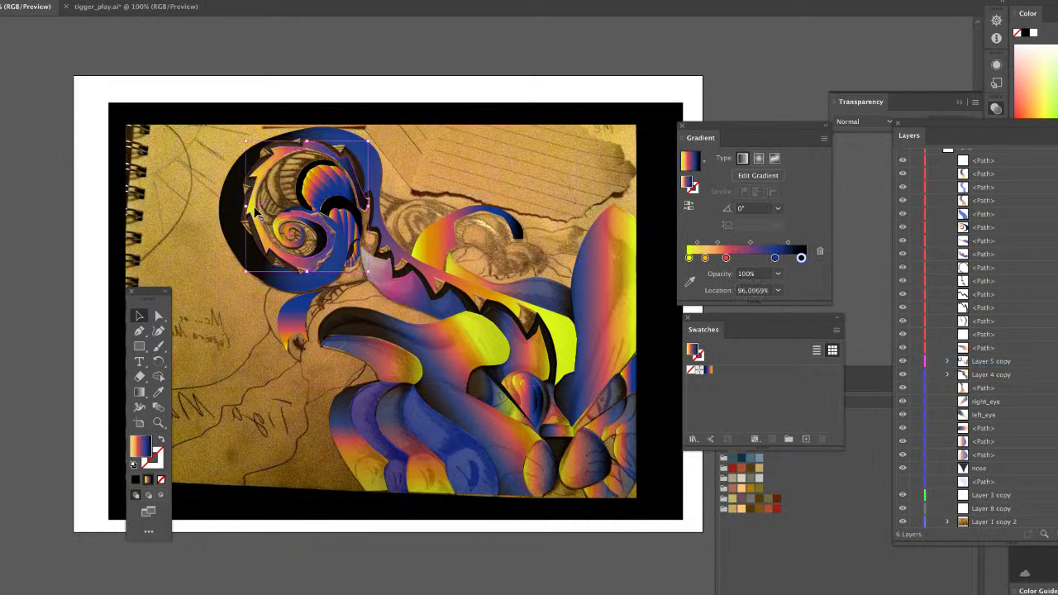
pyautogui.click(140, 392)
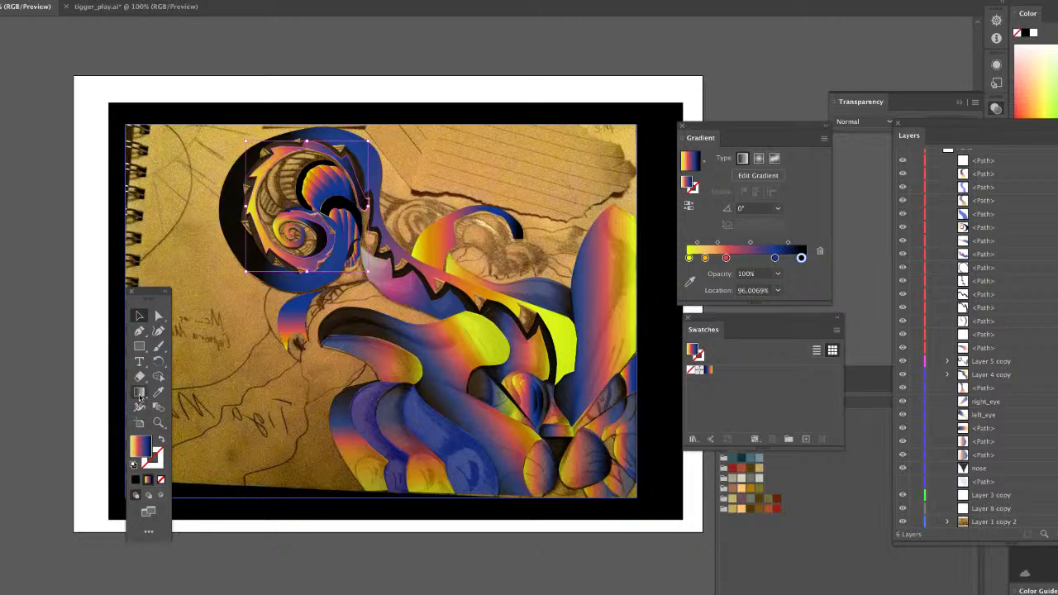
pyautogui.press('super+plus')
pyautogui.press('super+plus')
pyautogui.press('super+plus')
pyautogui.press('super+plus')
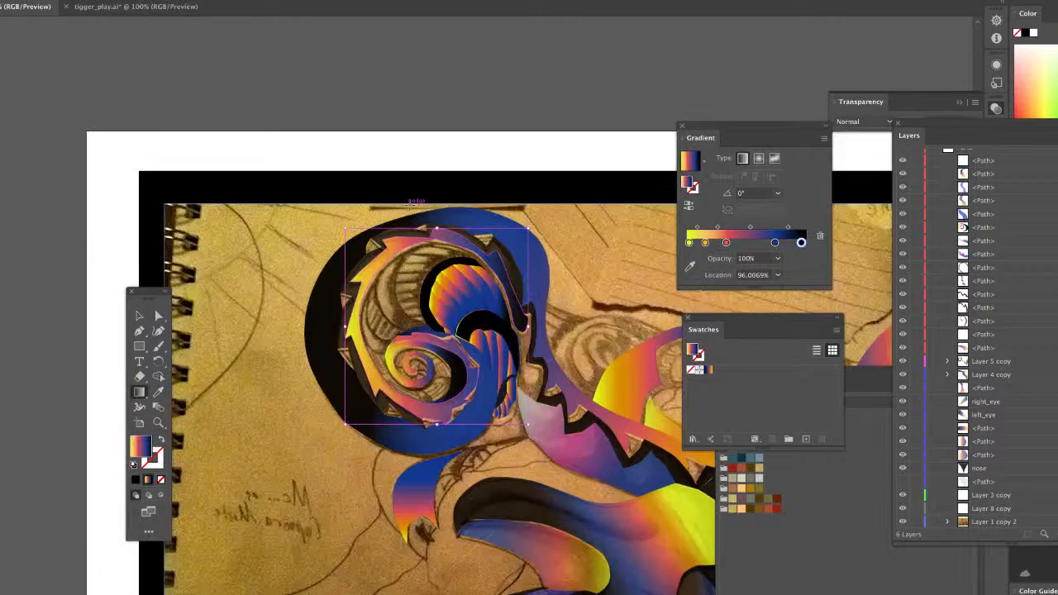
pyautogui.scroll(-1, 384, 236)
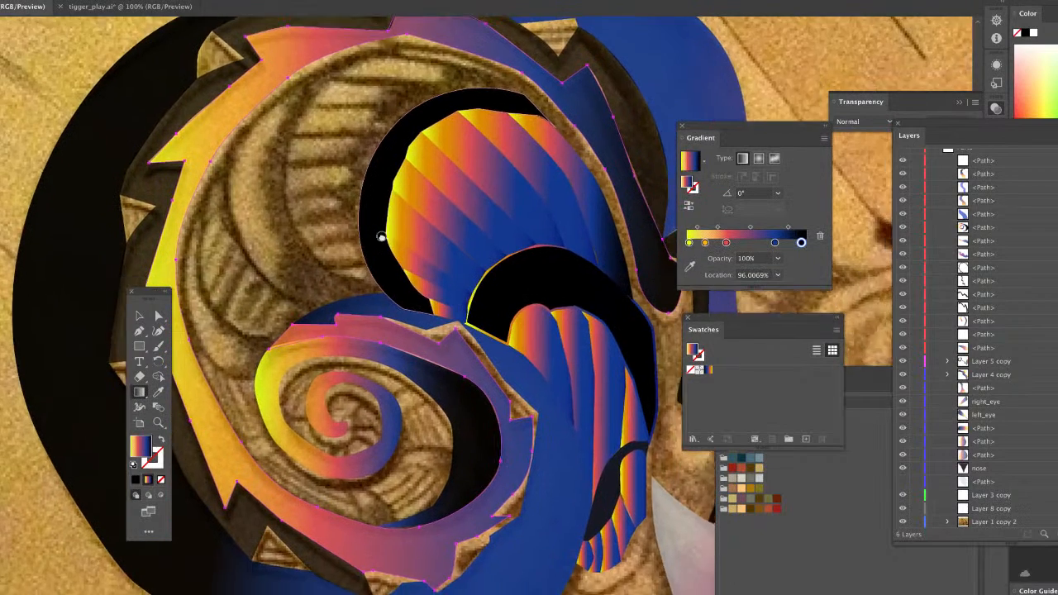
pyautogui.hscroll(4, 391, 238)
pyautogui.press('super+minus')
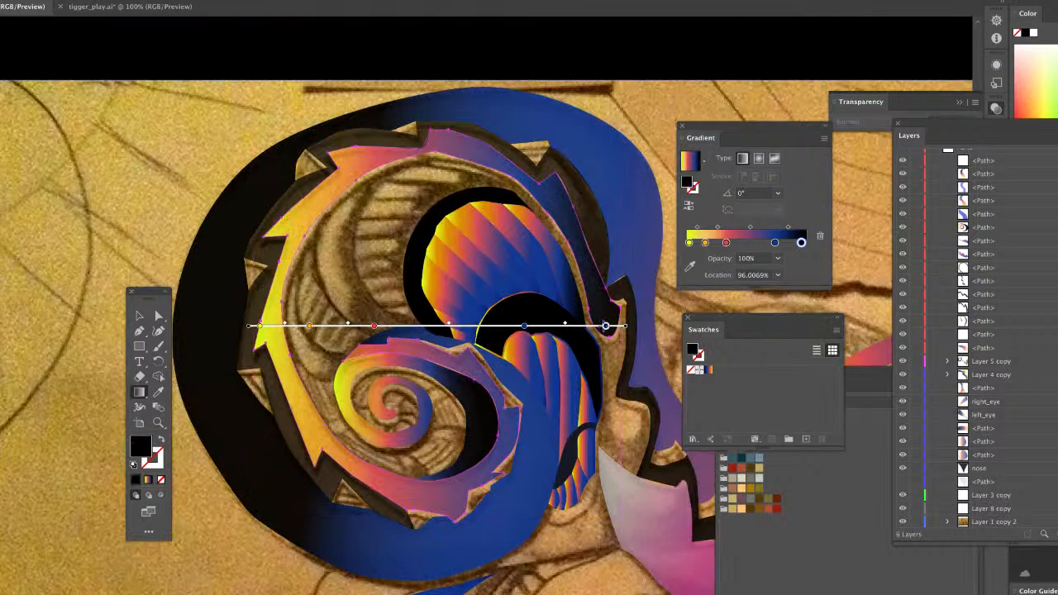
pyautogui.moveTo(632, 335)
pyautogui.mouseDown()
pyautogui.moveTo(323, 339)
pyautogui.moveTo(649, 330)
pyautogui.moveTo(459, 345)
pyautogui.moveTo(387, 332)
pyautogui.moveTo(620, 328)
pyautogui.mouseUp()
pyautogui.moveTo(639, 328)
pyautogui.mouseDown()
pyautogui.moveTo(633, 270)
pyautogui.moveTo(544, 73)
pyautogui.moveTo(509, 42)
pyautogui.moveTo(206, 153)
pyautogui.moveTo(177, 354)
pyautogui.moveTo(272, 472)
pyautogui.moveTo(625, 373)
pyautogui.moveTo(267, 245)
pyautogui.moveTo(338, 267)
pyautogui.moveTo(366, 343)
pyautogui.moveTo(223, 446)
pyautogui.moveTo(372, 266)
pyautogui.moveTo(387, 338)
pyautogui.moveTo(380, 253)
pyautogui.moveTo(339, 209)
pyautogui.moveTo(220, 378)
pyautogui.moveTo(385, 393)
pyautogui.moveTo(371, 285)
pyautogui.moveTo(405, 248)
pyautogui.moveTo(190, 313)
pyautogui.moveTo(352, 407)
pyautogui.mouseUp()
pyautogui.moveTo(317, 324)
pyautogui.mouseDown()
pyautogui.moveTo(307, 286)
pyautogui.moveTo(318, 307)
pyautogui.mouseUp()
pyautogui.moveTo(250, 324); pyautogui.dragTo(259, 368)
pyautogui.click(141, 317)
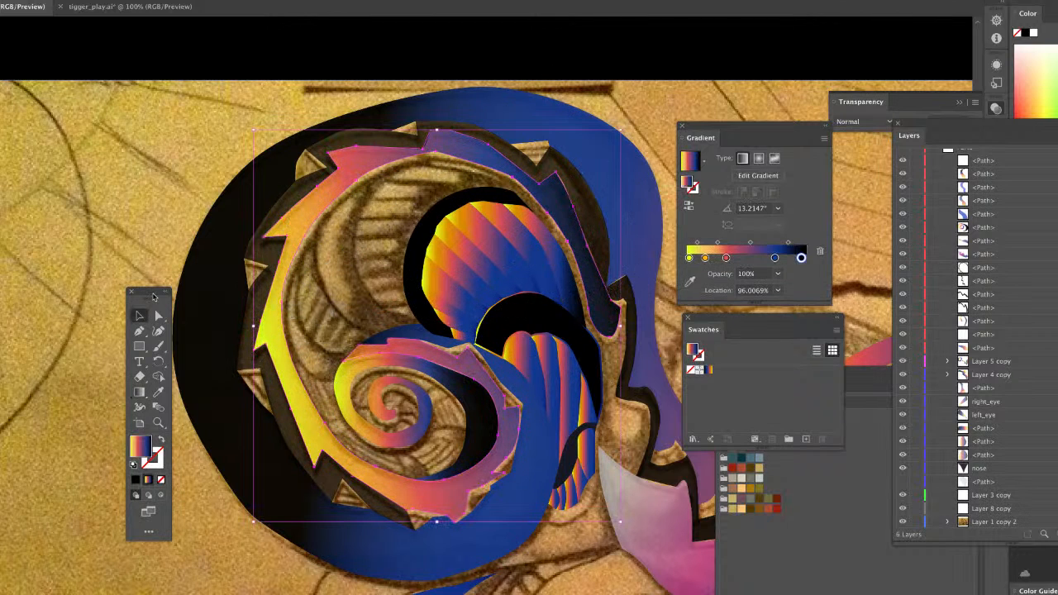
# Move the toolbox aside, deselect the artwork, and draw a slightly larger new artboard directly above the artwork's artboard.
pyautogui.moveTo(149, 292); pyautogui.dragTo(111, 280)
pyautogui.click(185, 302)
pyautogui.hotkey('ctrl', '0')
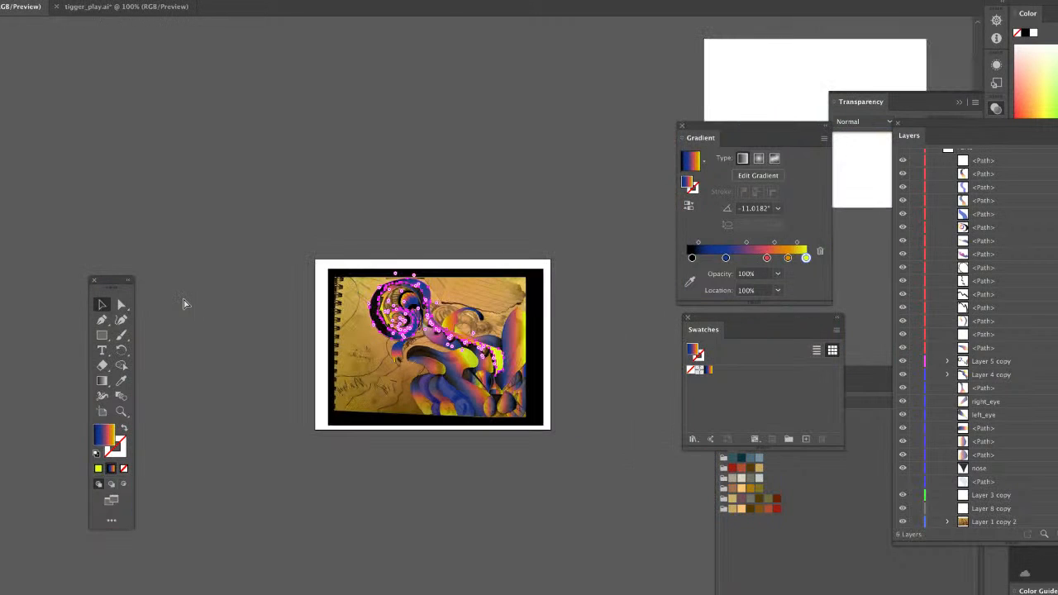
pyautogui.click(590, 335)
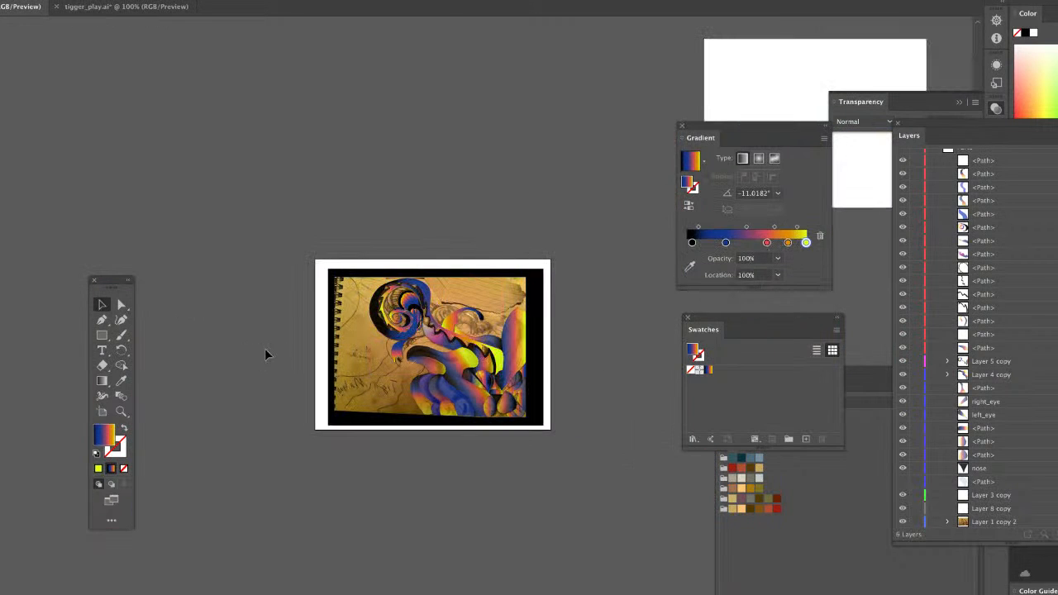
pyautogui.click(102, 410)
pyautogui.moveTo(295, 38)
pyautogui.mouseDown()
pyautogui.moveTo(567, 174)
pyautogui.moveTo(557, 245)
pyautogui.mouseUp()
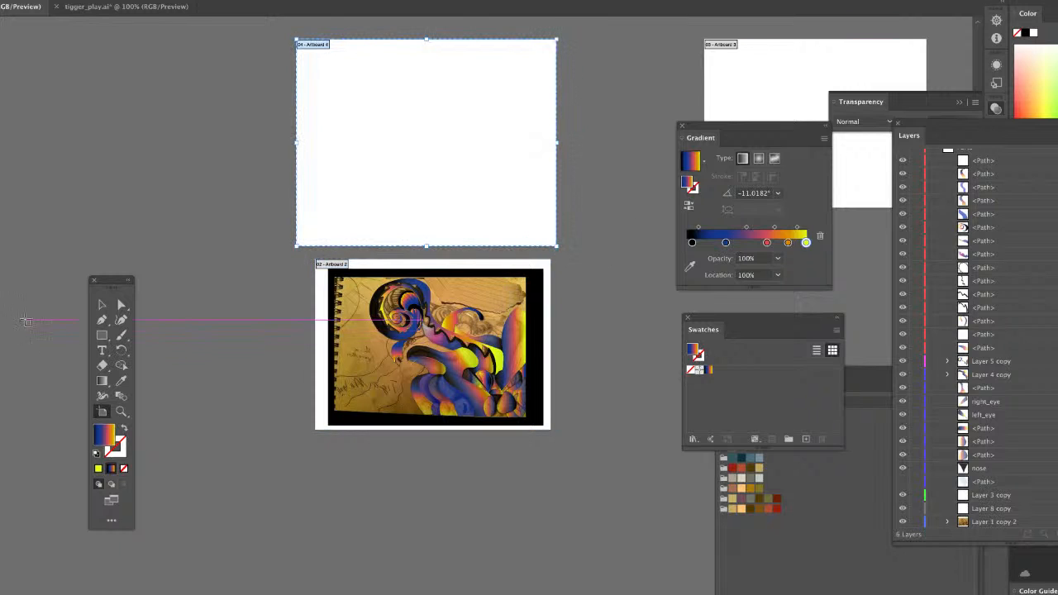
pyautogui.click(102, 305)
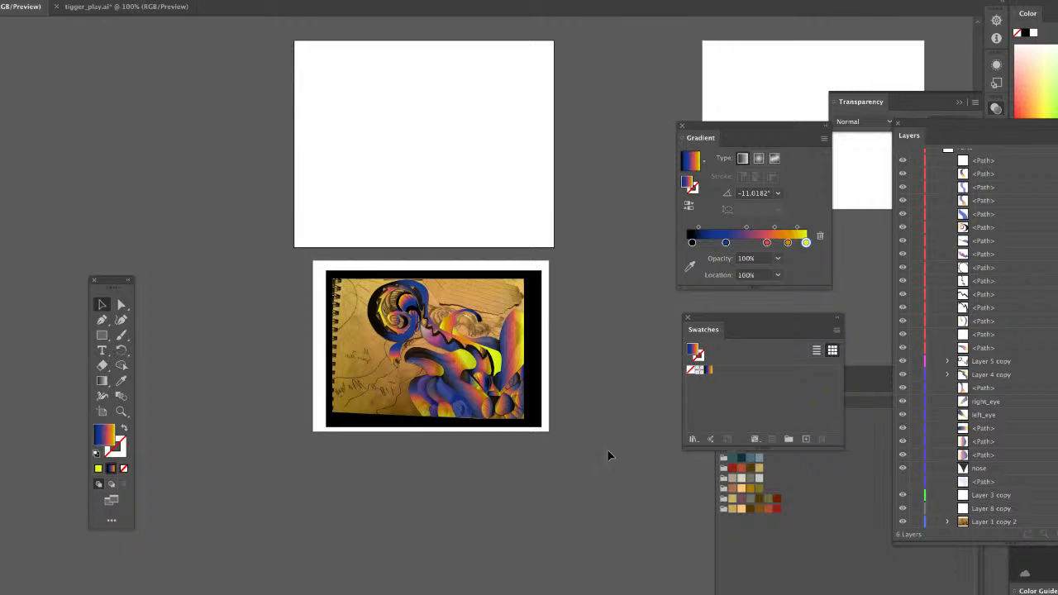
# Show the hidden panels again, collapse the Part3 layer and unlock the layers listed beneath it.
pyautogui.press('super+plus')
pyautogui.moveTo(597, 457); pyautogui.dragTo(544, 530)
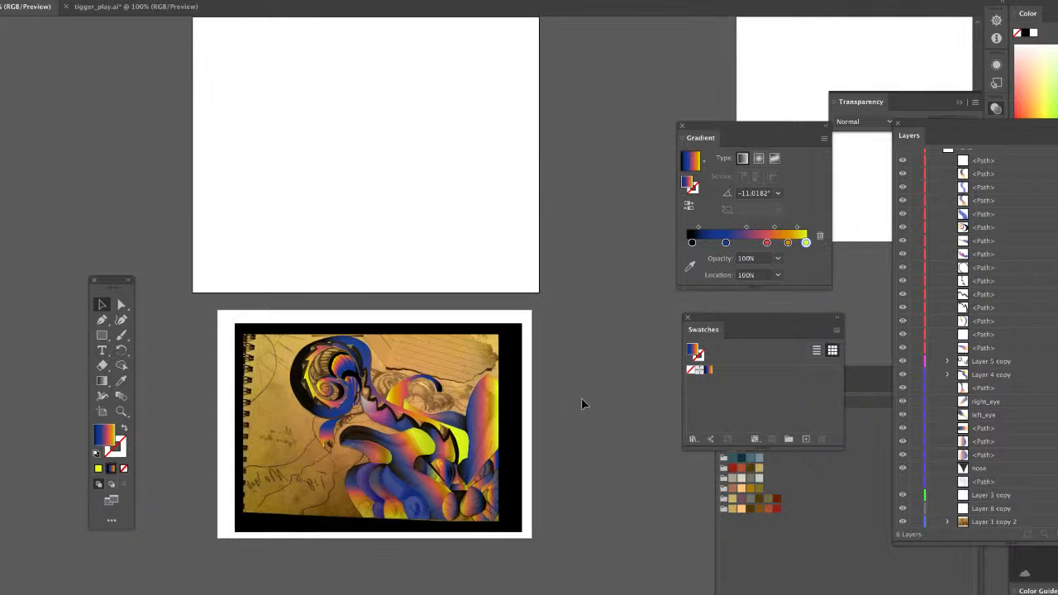
pyautogui.hscroll(-1, 583, 402)
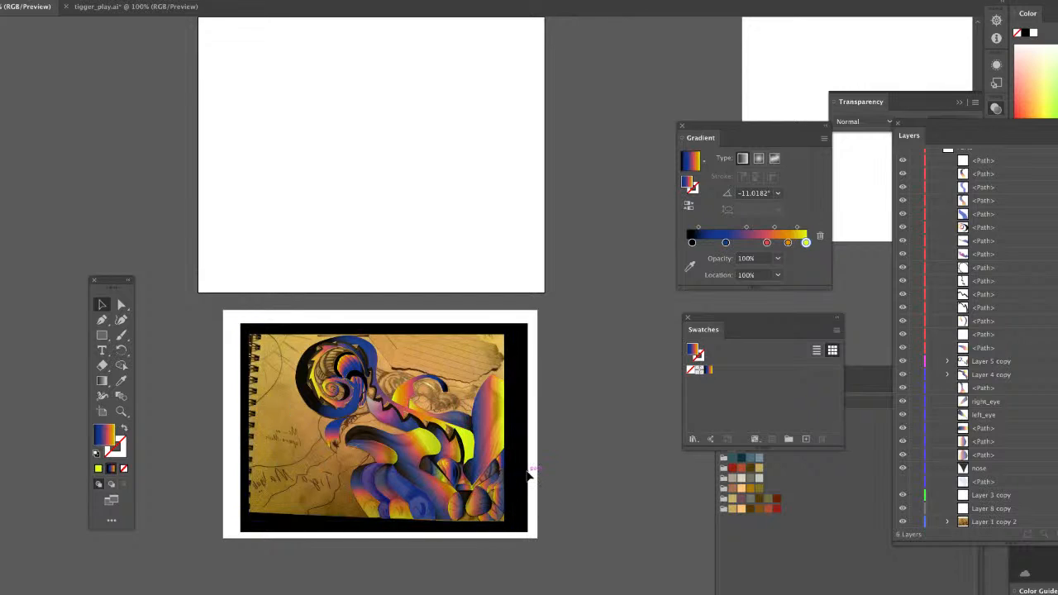
pyautogui.scroll(1, 580, 462)
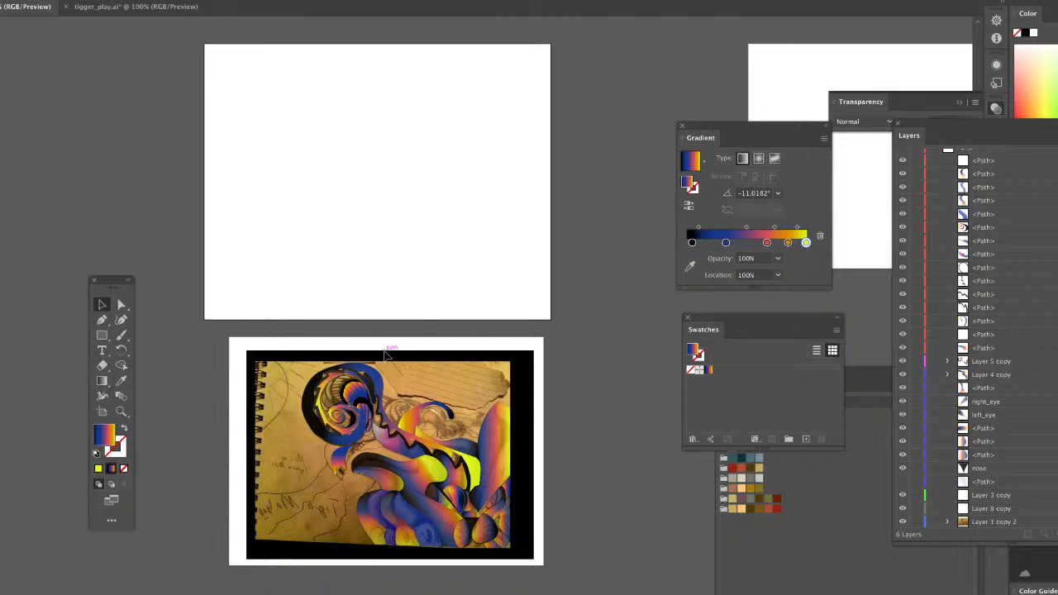
pyautogui.scroll(1, 964, 216)
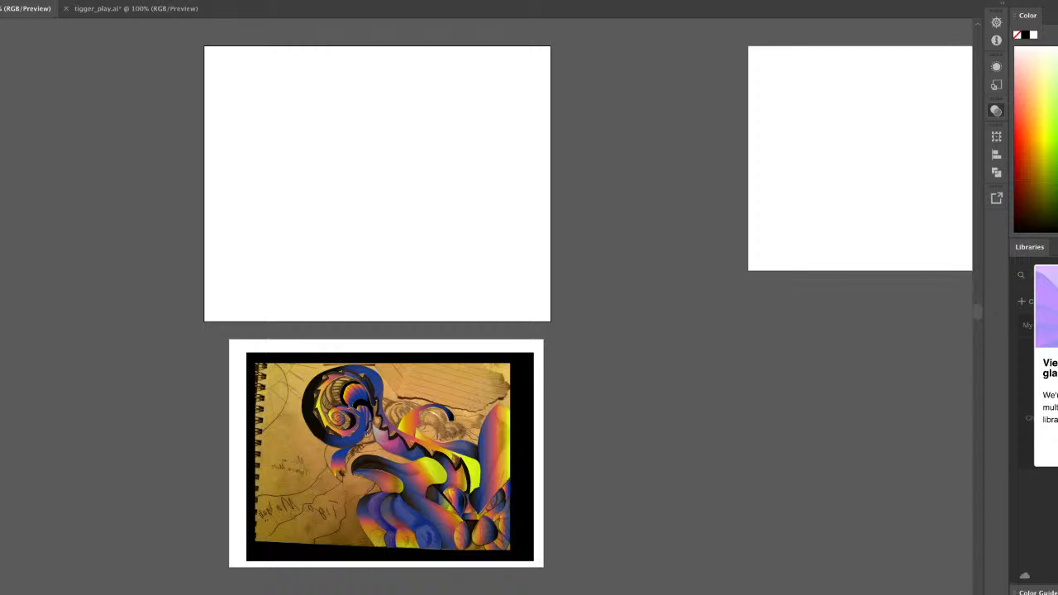
pyautogui.press('Tab')
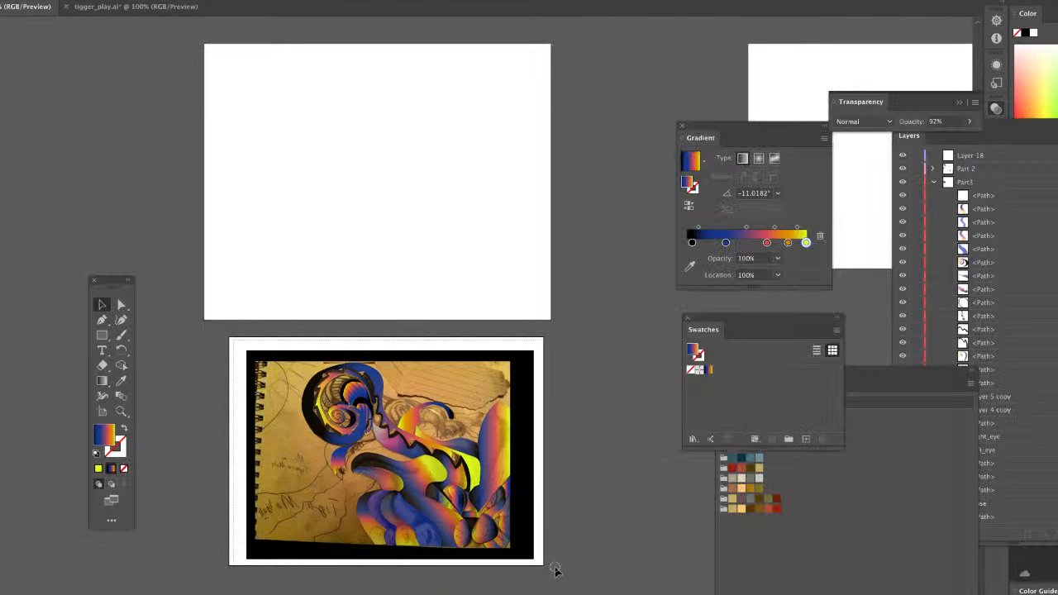
pyautogui.hotkey('ctrl', 'a')
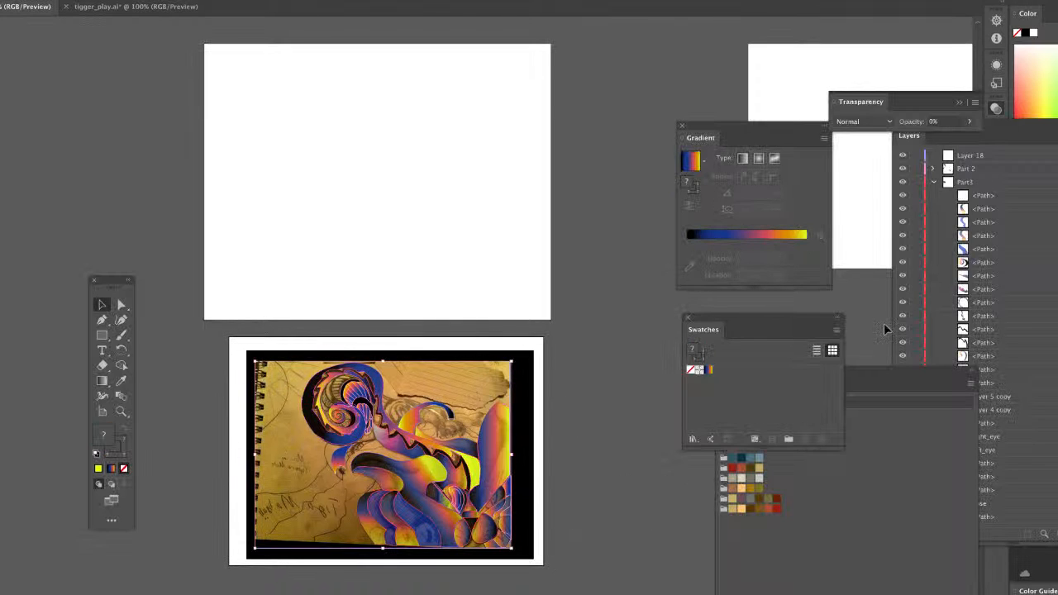
pyautogui.click(933, 181)
pyautogui.moveTo(916, 196); pyautogui.dragTo(917, 233)
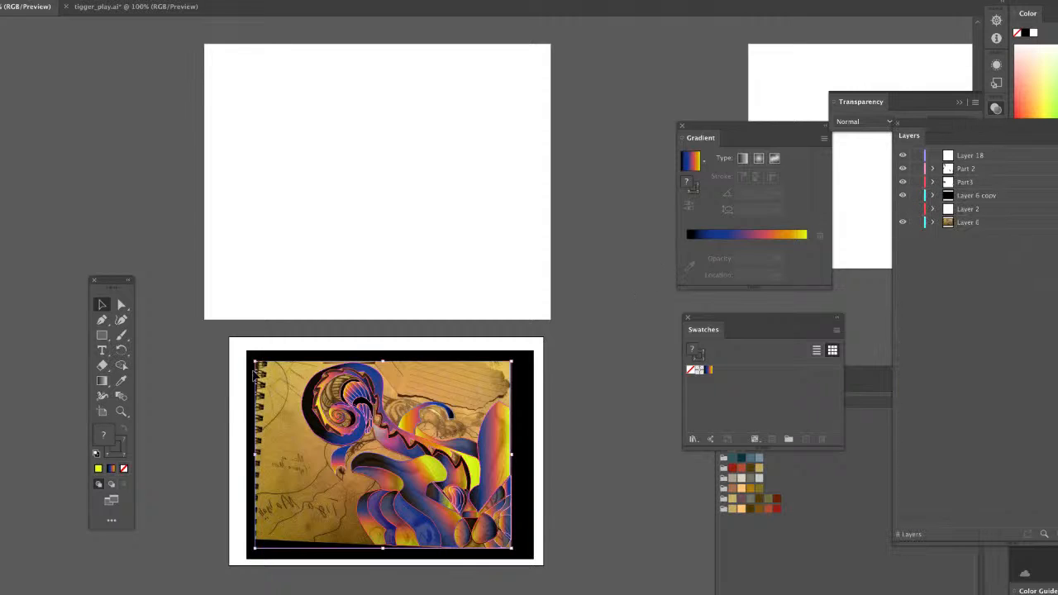
# Copy all of the artwork together with its black background and paste it onto the new upper artboard.
pyautogui.click(234, 339)
pyautogui.hotkey('ctrl', 'a')
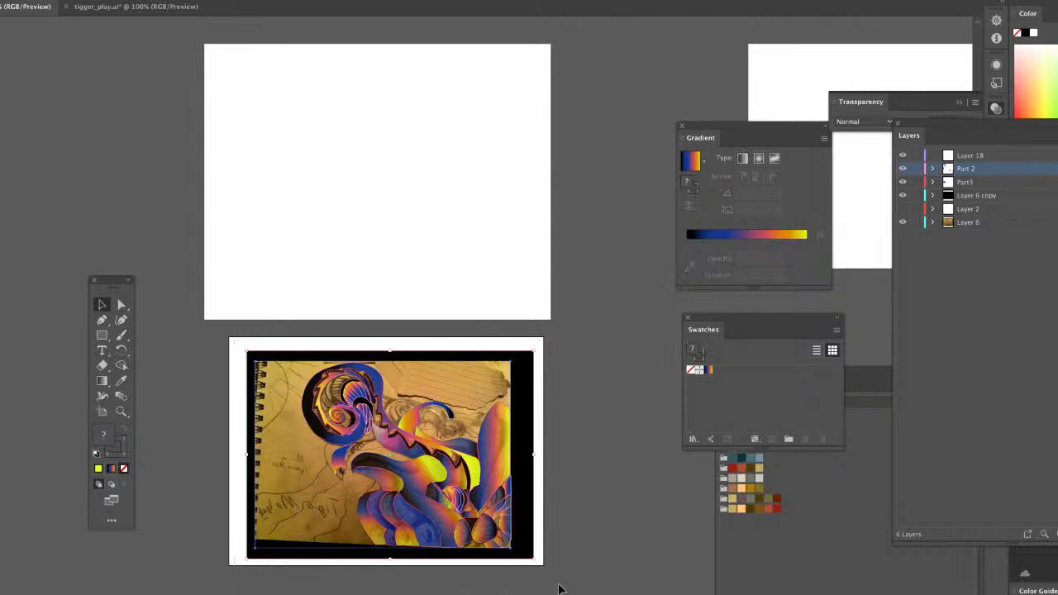
pyautogui.hotkey('ctrl', 'c')
pyautogui.hotkey('ctrl', 'v')
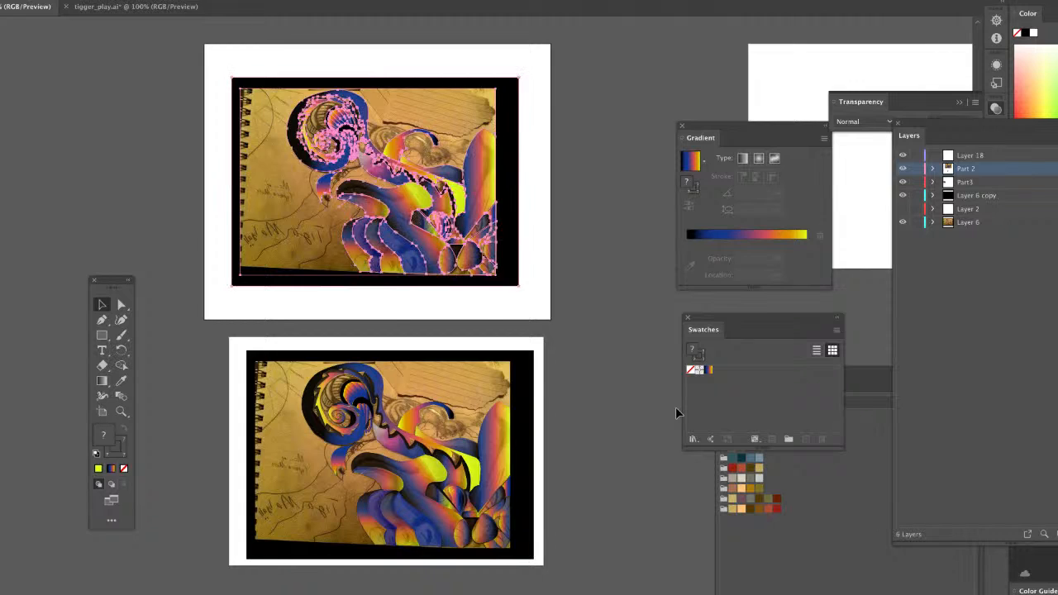
pyautogui.hotkey('ctrl', '-')
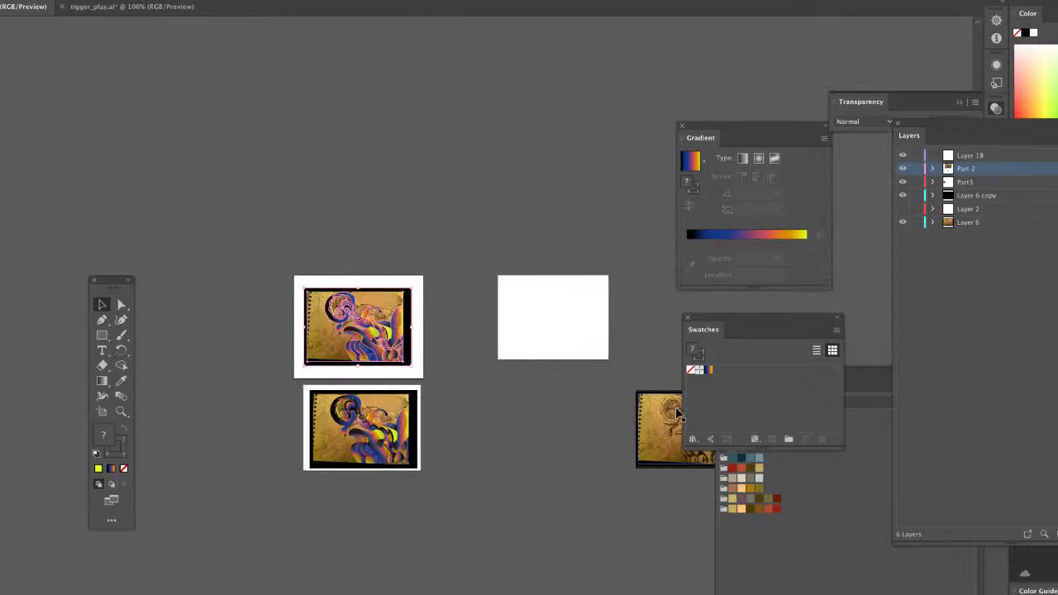
pyautogui.scroll(-5, 425, 325)
pyautogui.hscroll(5, 425, 326)
pyautogui.click(397, 353)
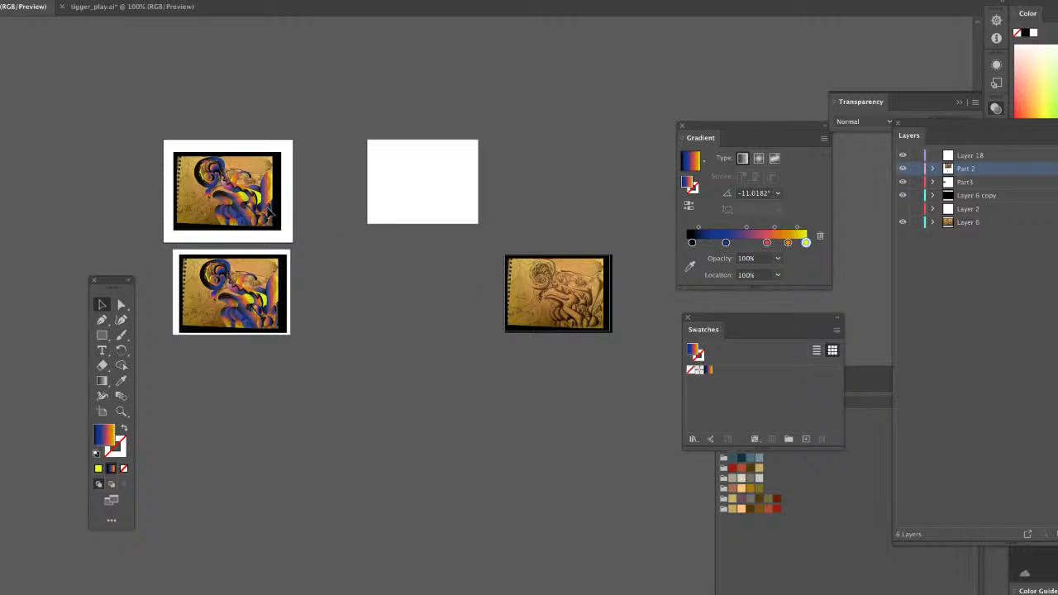
# Select the spiral shape in the upper copy and remove the yellow end stop from its gradient with the Gradient tool.
pyautogui.moveTo(312, 334); pyautogui.dragTo(524, 447)
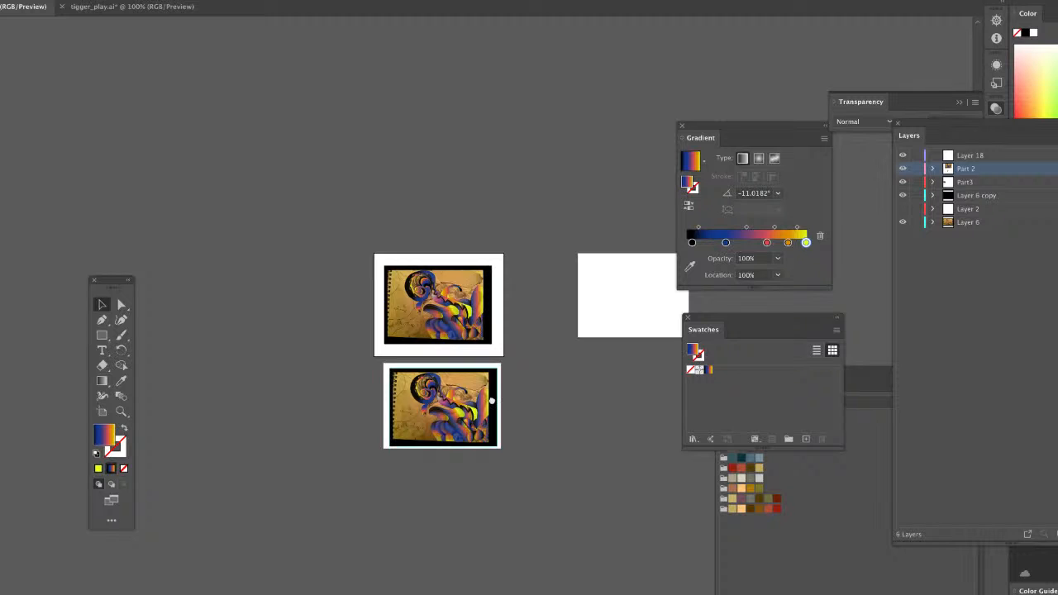
pyautogui.press('super+equal')
pyautogui.press('super+equal')
pyautogui.moveTo(483, 398); pyautogui.dragTo(425, 366)
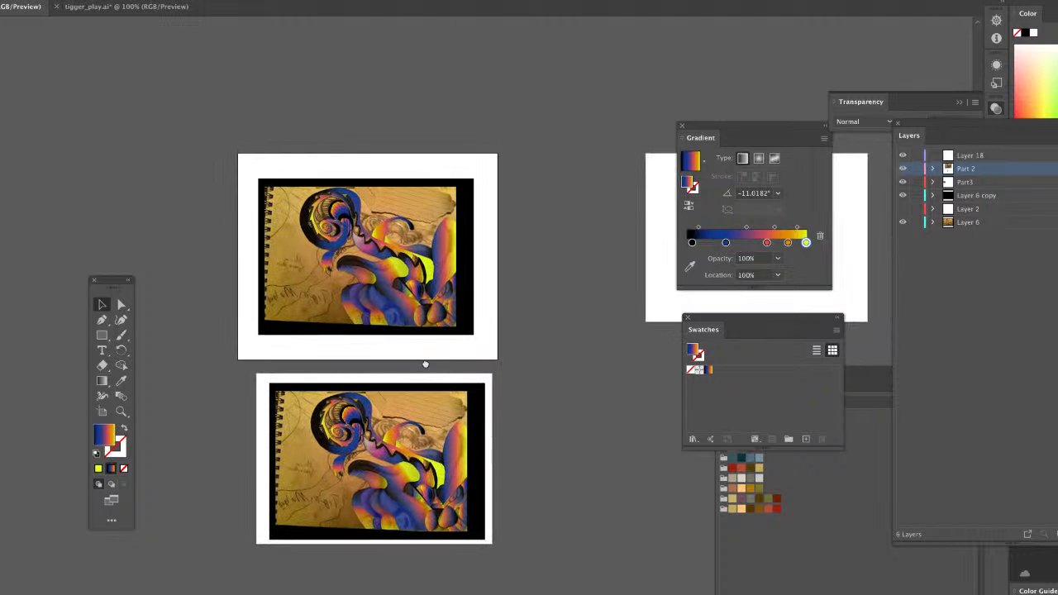
pyautogui.press('super+equal')
pyautogui.press('super+equal')
pyautogui.moveTo(519, 272); pyautogui.dragTo(572, 251)
pyautogui.click(486, 193)
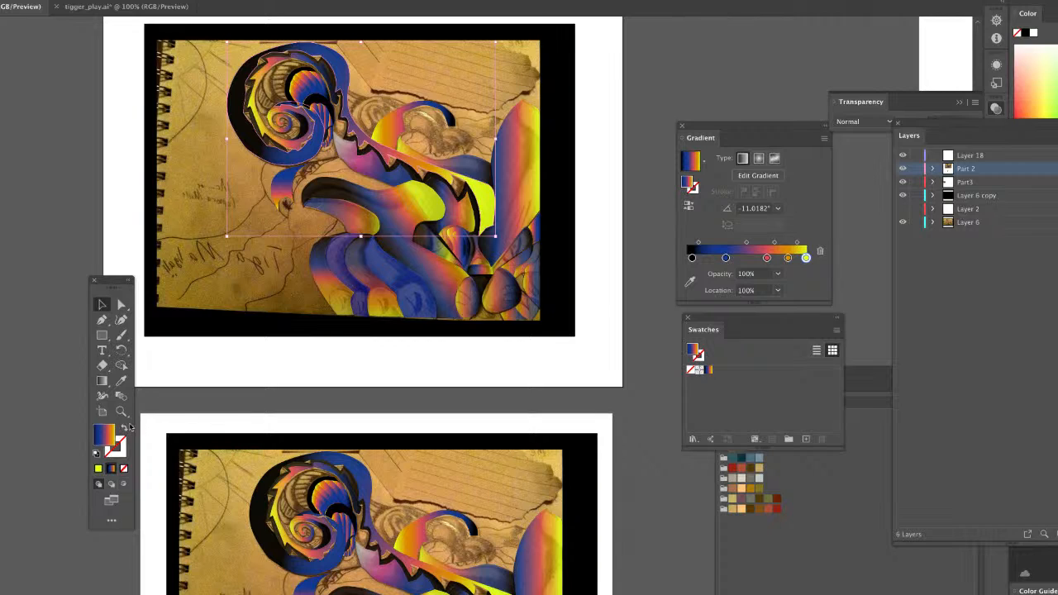
pyautogui.click(102, 380)
pyautogui.moveTo(465, 153)
pyautogui.mouseDown()
pyautogui.moveTo(311, 124)
pyautogui.moveTo(514, 154)
pyautogui.mouseUp()
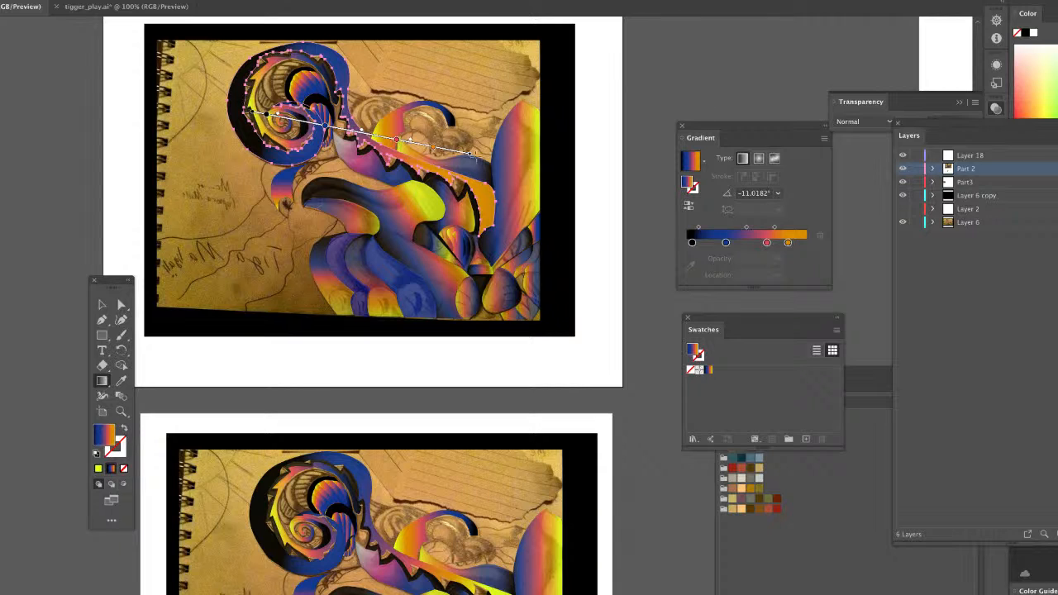
# Rotate the copied spiral shape's gradient to about -138° and deselect the shape.
pyautogui.moveTo(474, 155)
pyautogui.mouseDown()
pyautogui.moveTo(423, 204)
pyautogui.moveTo(173, 189)
pyautogui.moveTo(238, 268)
pyautogui.mouseUp()
pyautogui.click(99, 304)
pyautogui.click(628, 250)
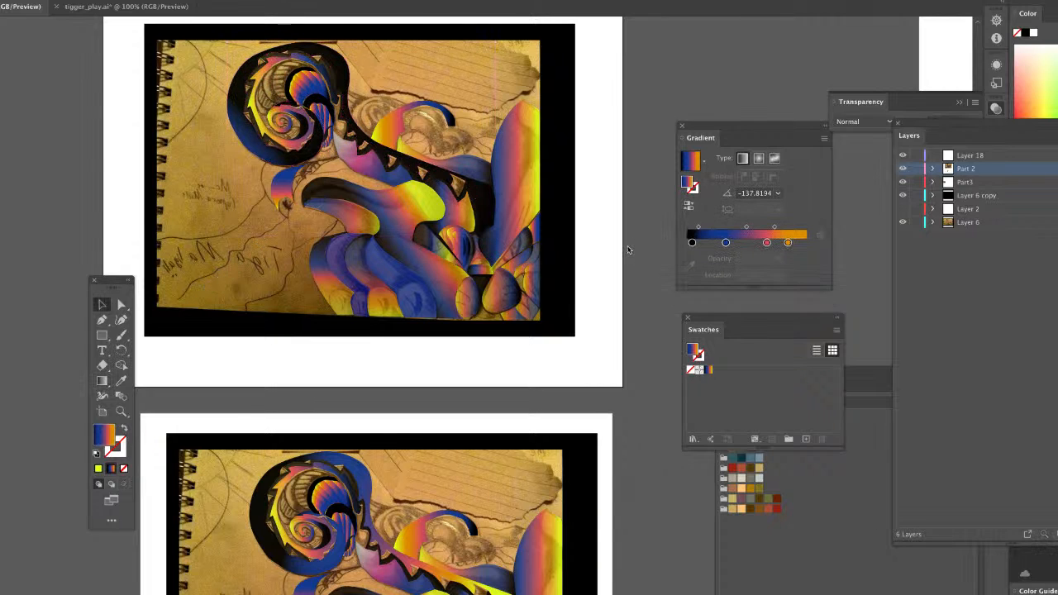
# Hide Layer 6, then toggle Part 2 off and on and expand Layer 6 copy to check which artwork each layer holds.
pyautogui.hotkey('ctrl', '-')
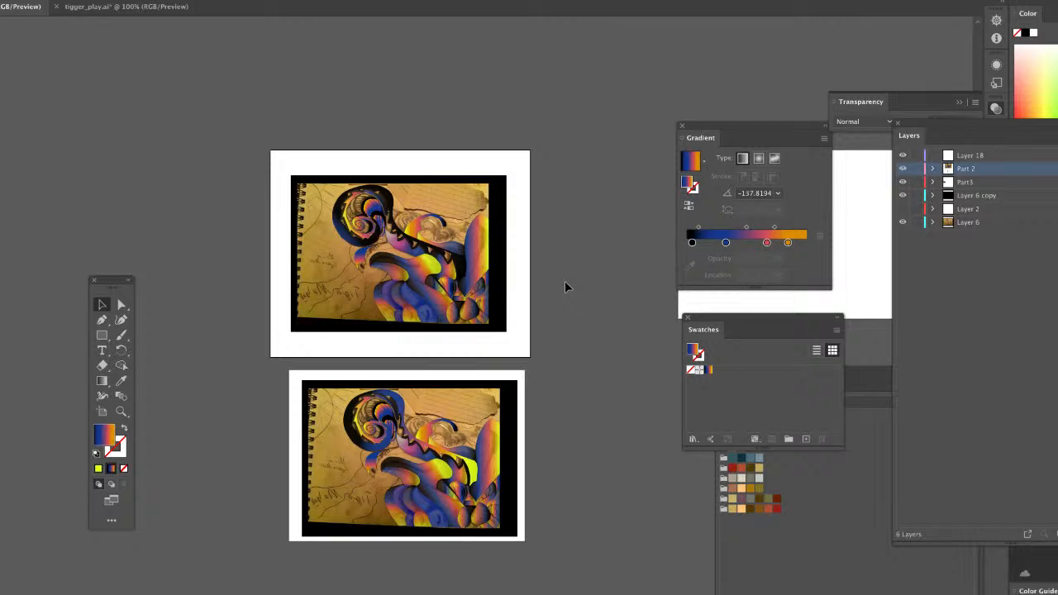
pyautogui.hotkey('ctrl', '+')
pyautogui.hotkey('ctrl', '+')
pyautogui.moveTo(566, 286); pyautogui.dragTo(570, 258)
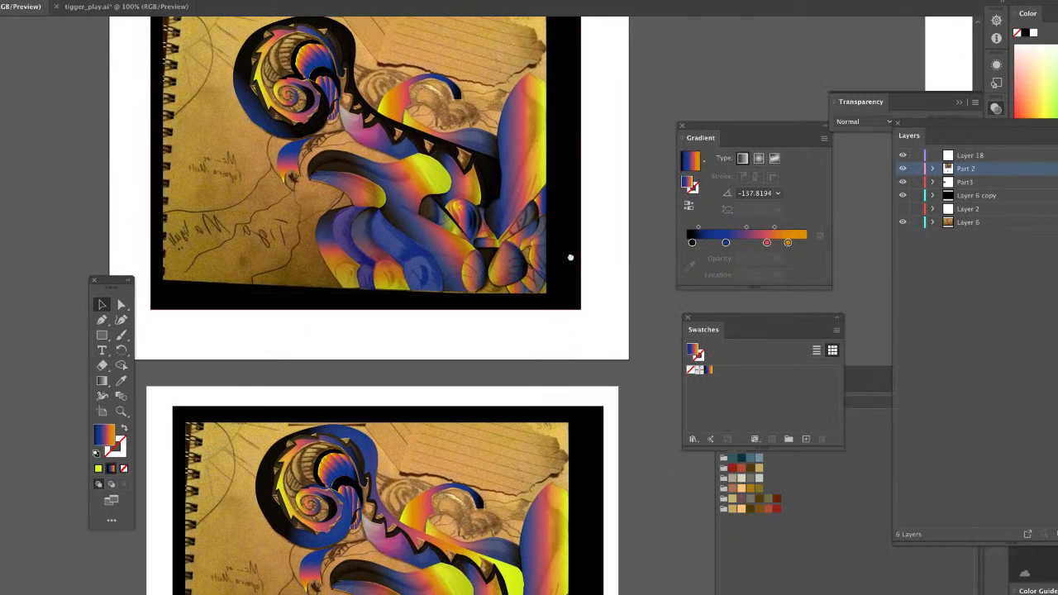
pyautogui.hotkey('ctrl', '-')
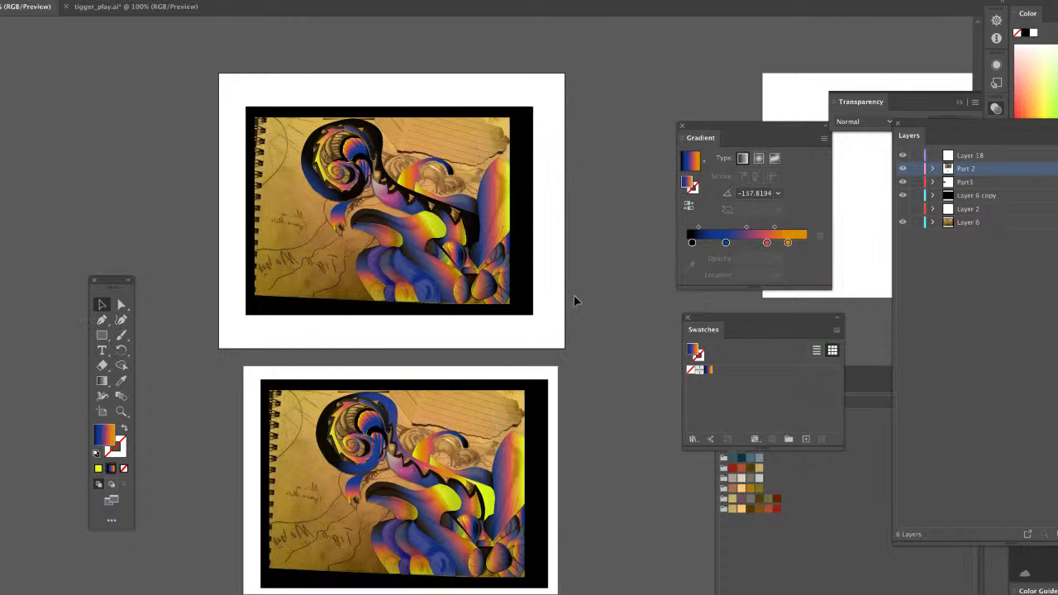
pyautogui.click(903, 222)
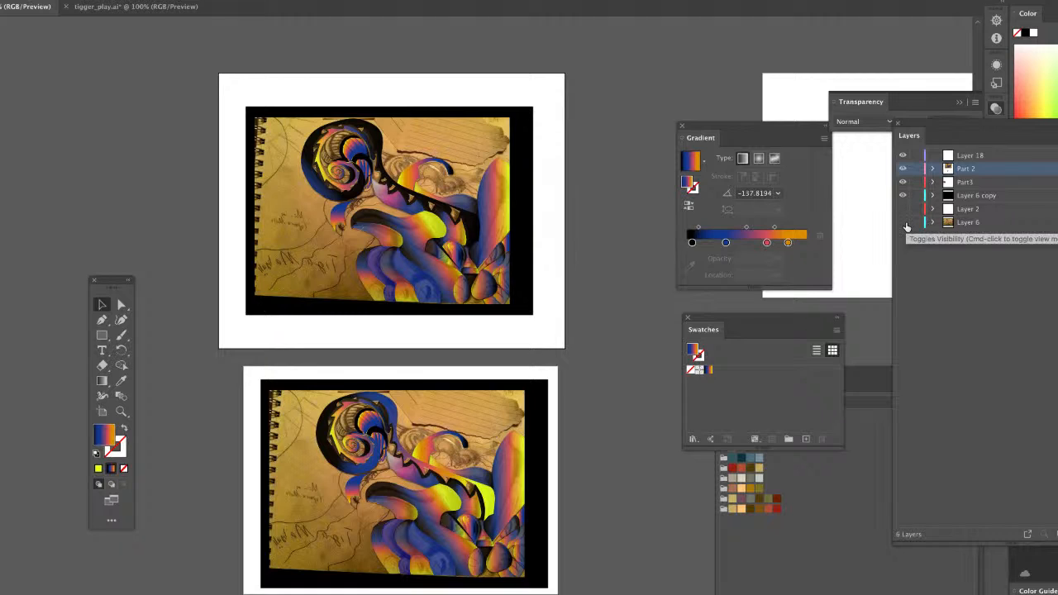
pyautogui.click(903, 168)
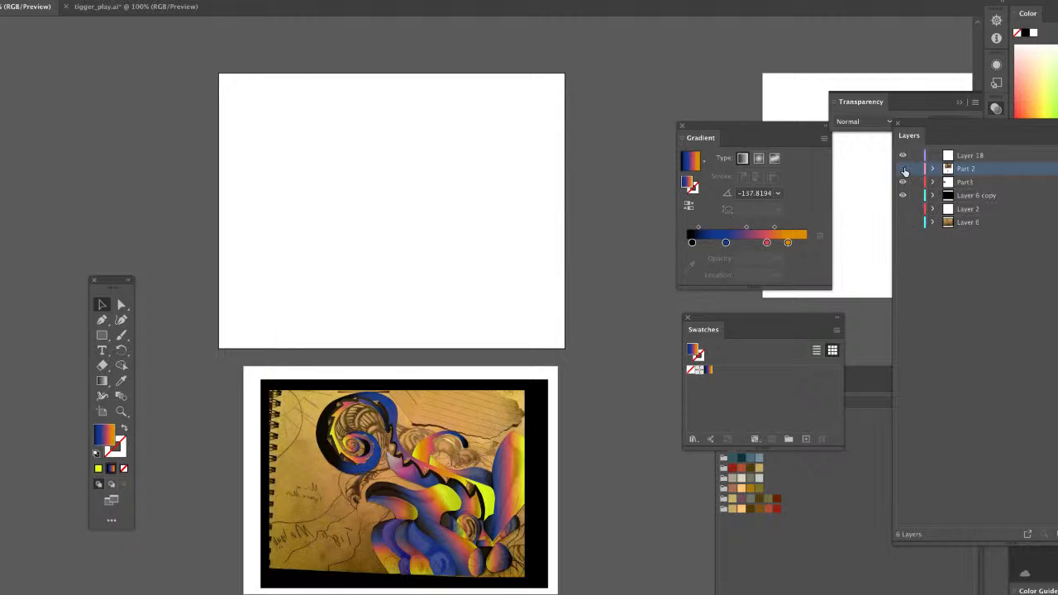
pyautogui.click(904, 168)
pyautogui.click(933, 196)
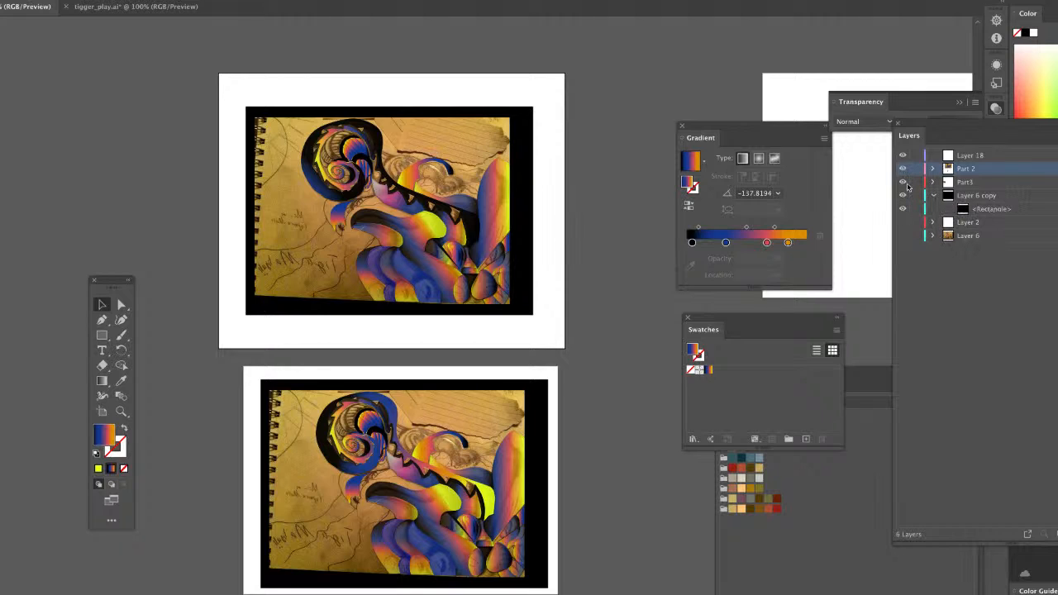
# Expand the Part3 layer and toggle Part 2 off and on to check which artwork belongs to each layer.
pyautogui.click(933, 182)
pyautogui.click(273, 213)
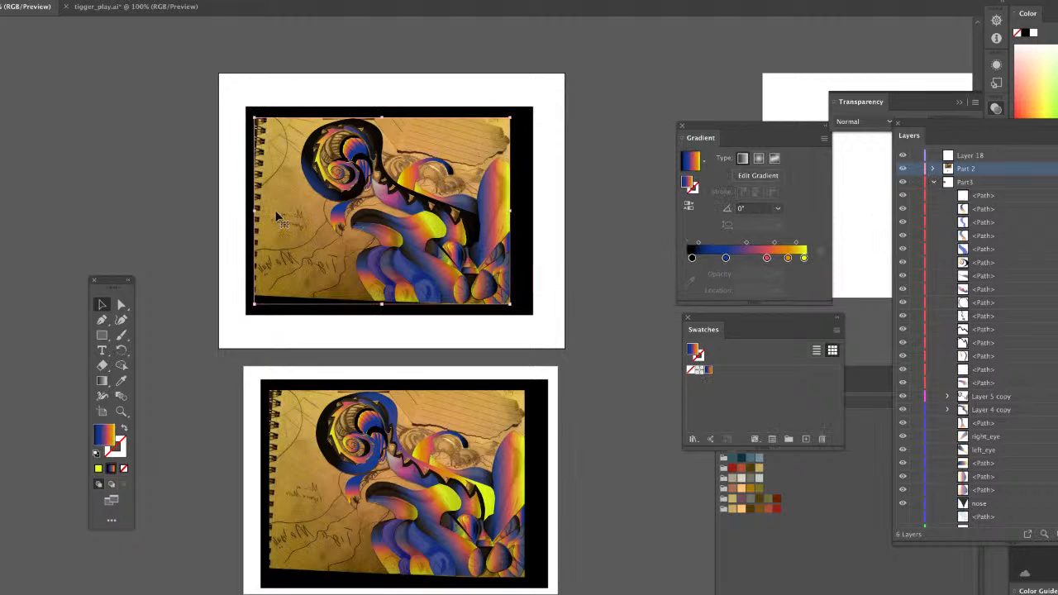
pyautogui.click(903, 169)
pyautogui.click(903, 170)
pyautogui.scroll(-3, 1042, 289)
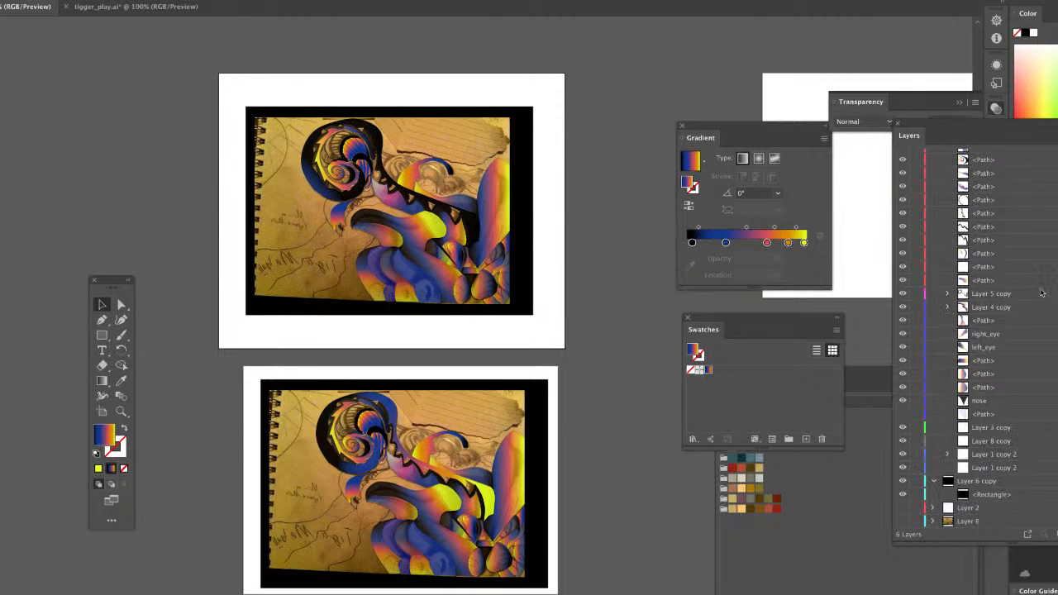
# Toggle the visibility of Layer 1 copy 2 to compare the lower artwork with and without the sketch photo, leaving the layer visible.
pyautogui.click(901, 453)
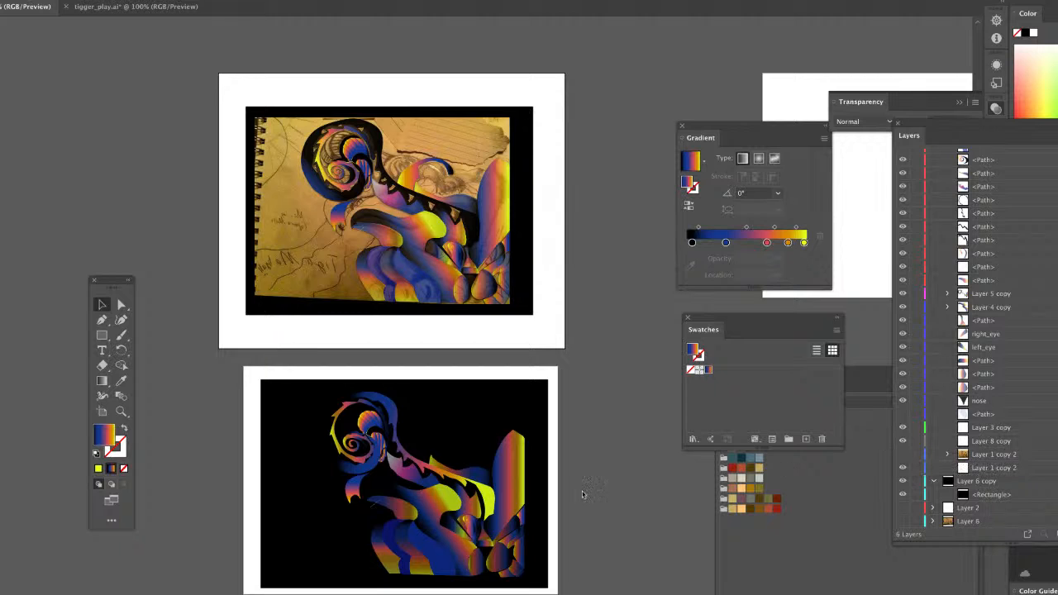
pyautogui.scroll(-3, 589, 487)
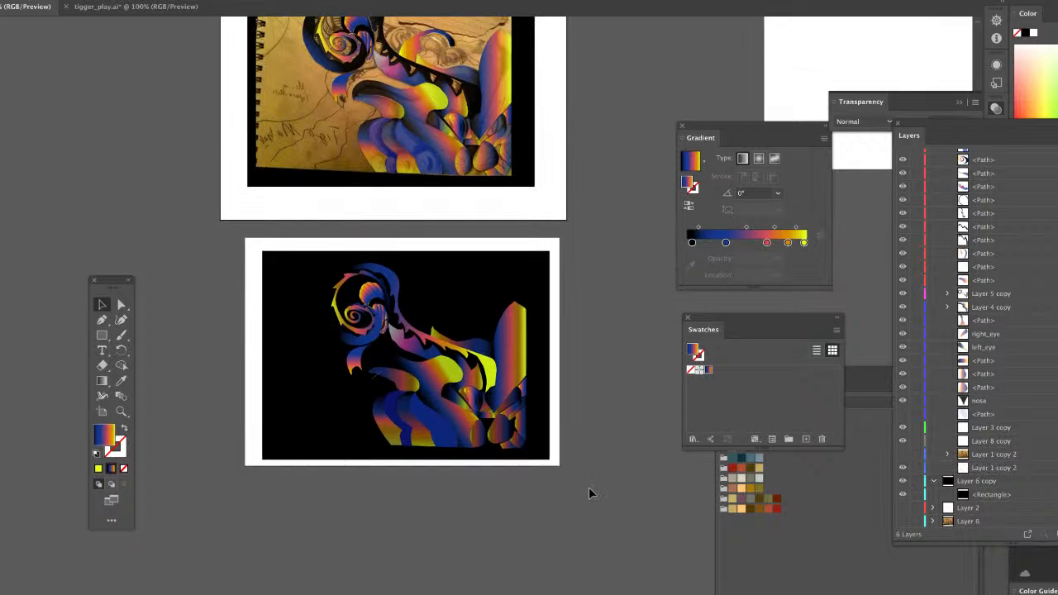
pyautogui.press('super+=')
pyautogui.press('super+=')
pyautogui.moveTo(589, 486); pyautogui.dragTo(607, 412)
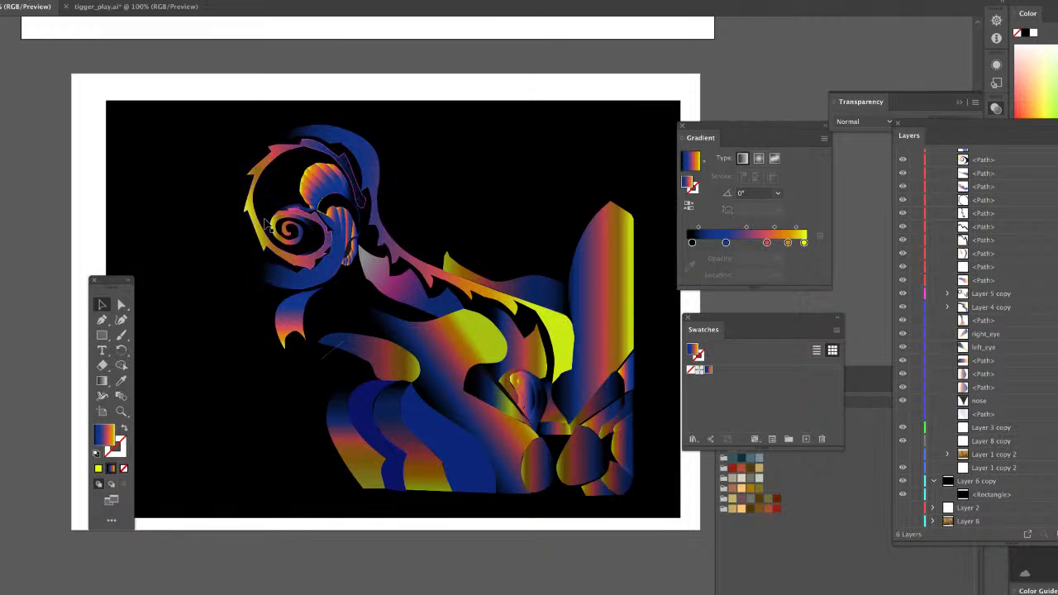
pyautogui.click(902, 455)
pyautogui.click(901, 455)
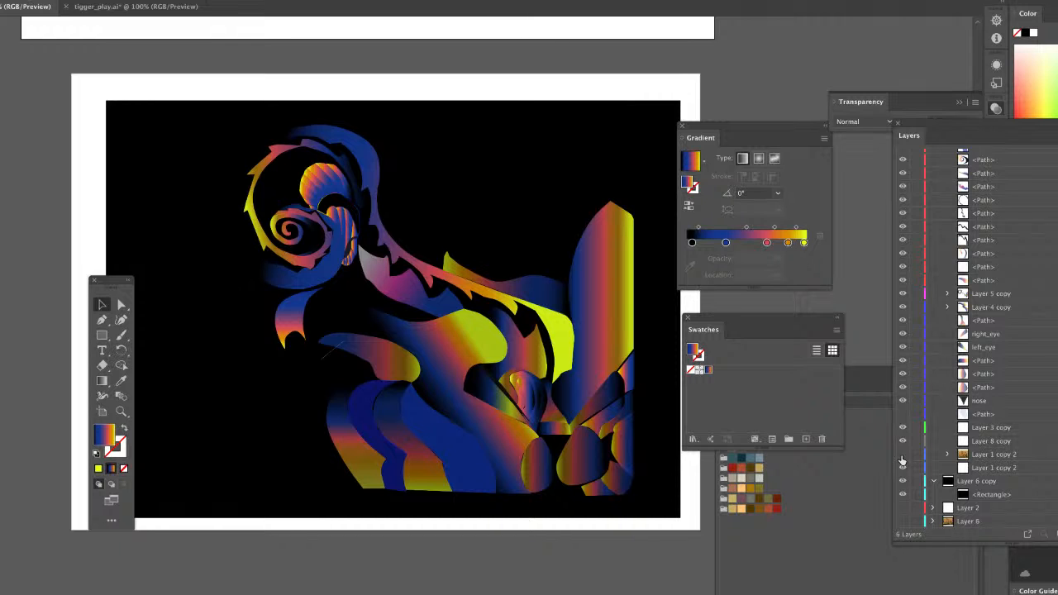
pyautogui.click(903, 455)
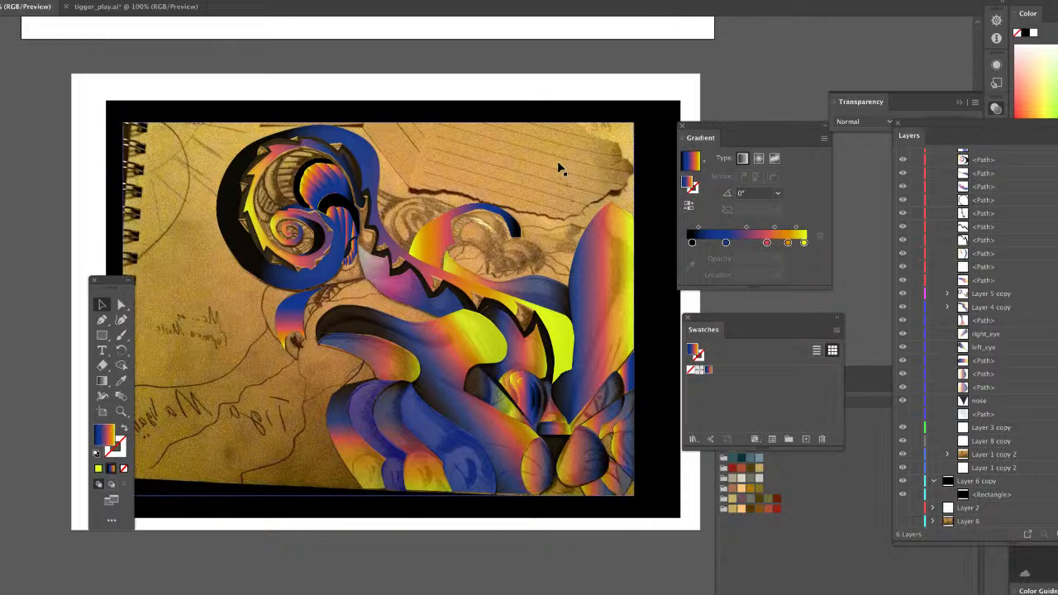
# Select the large curved body, the arch and other parts of the upper copy one by one to inspect their gradients.
pyautogui.scroll(3, 560, 166)
pyautogui.scroll(8, 559, 168)
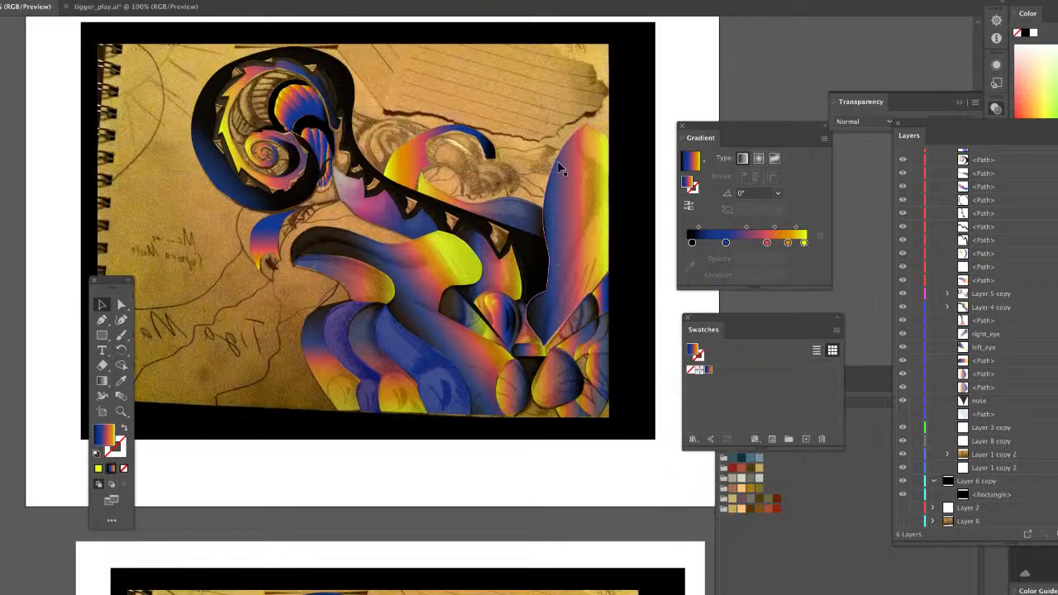
pyautogui.scroll(1, 559, 168)
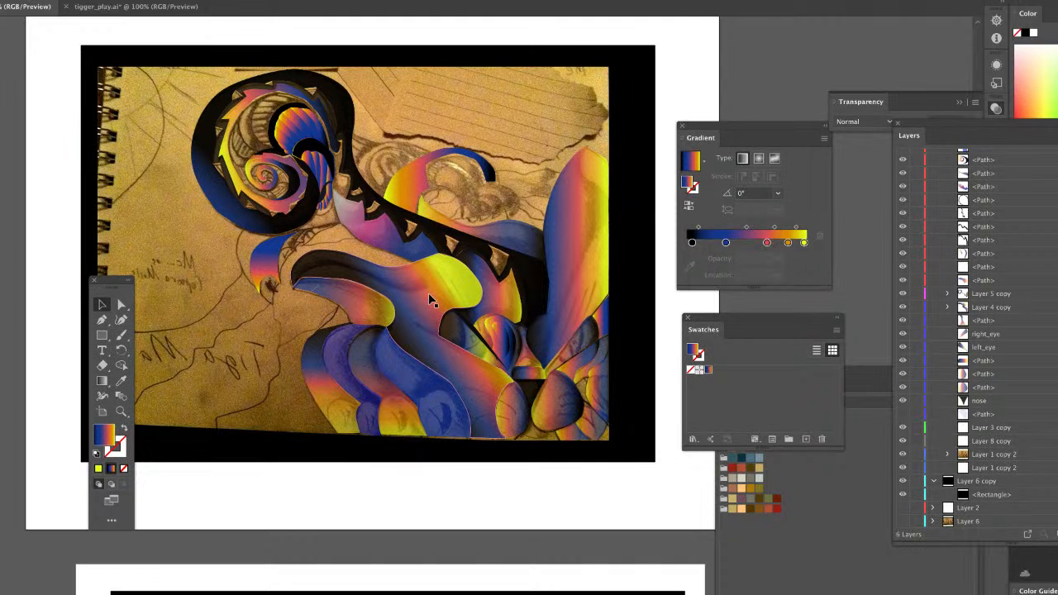
pyautogui.click(446, 280)
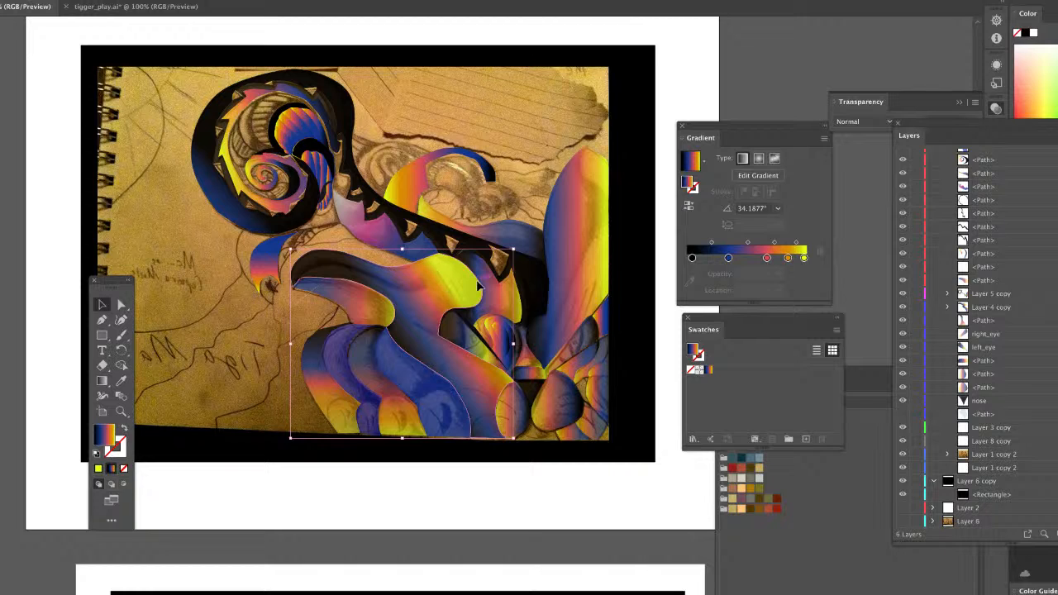
pyautogui.scroll(-2, 483, 291)
pyautogui.scroll(2, 483, 291)
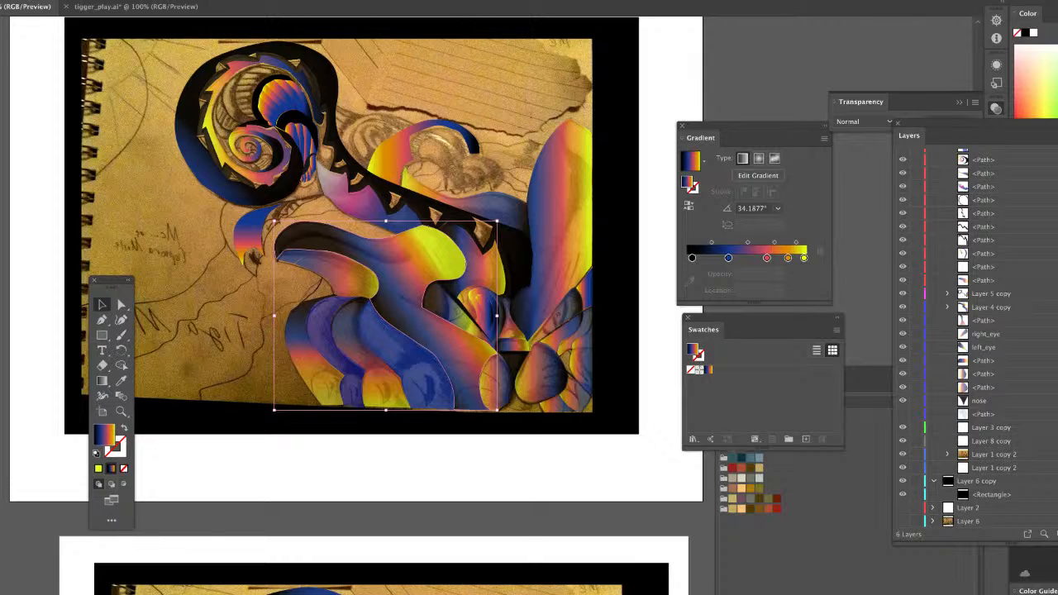
pyautogui.click(576, 189)
pyautogui.click(422, 149)
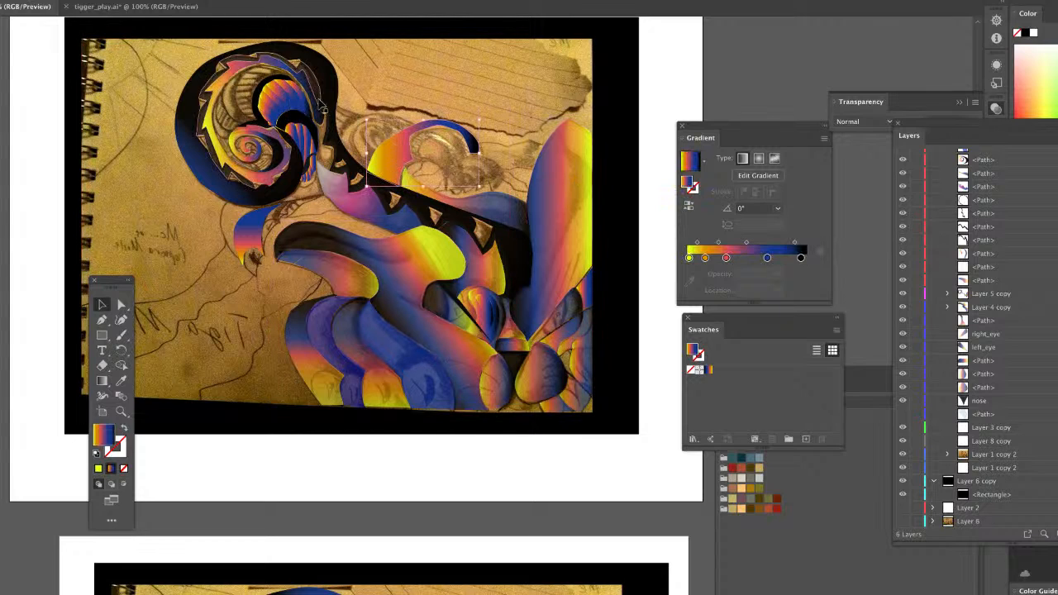
pyautogui.click(433, 83)
pyautogui.click(556, 159)
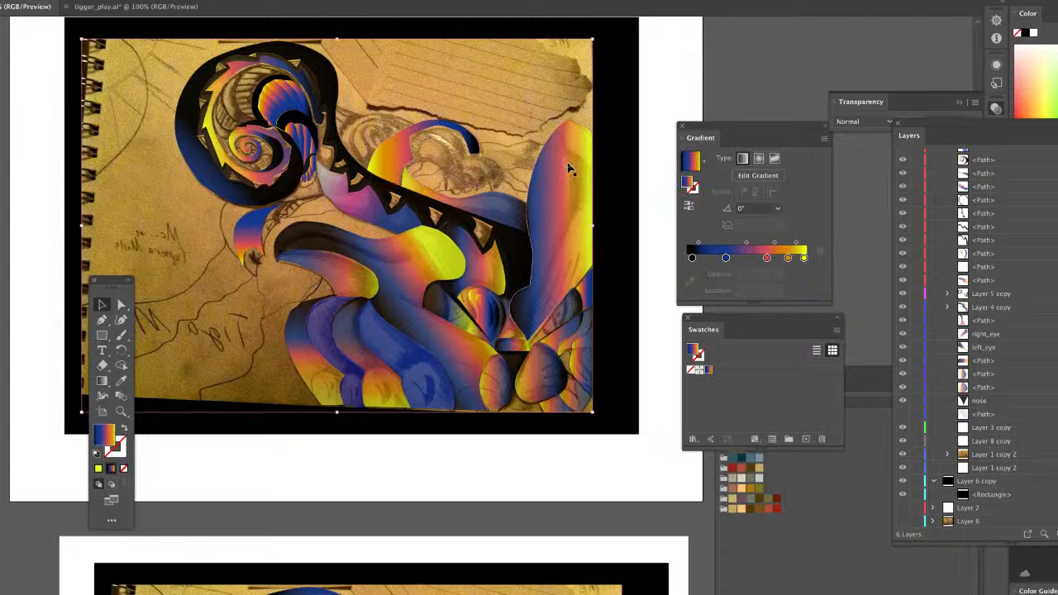
pyautogui.click(387, 263)
pyautogui.click(248, 246)
pyautogui.click(194, 311)
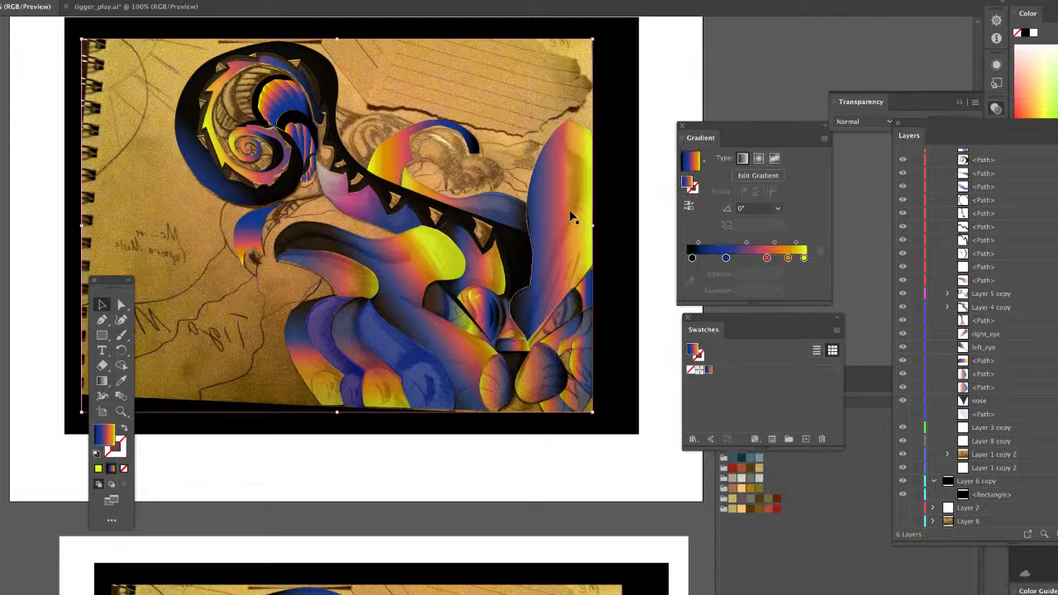
# Clear the selection and move the Gradient panel closer to the upper artwork.
pyautogui.click(670, 84)
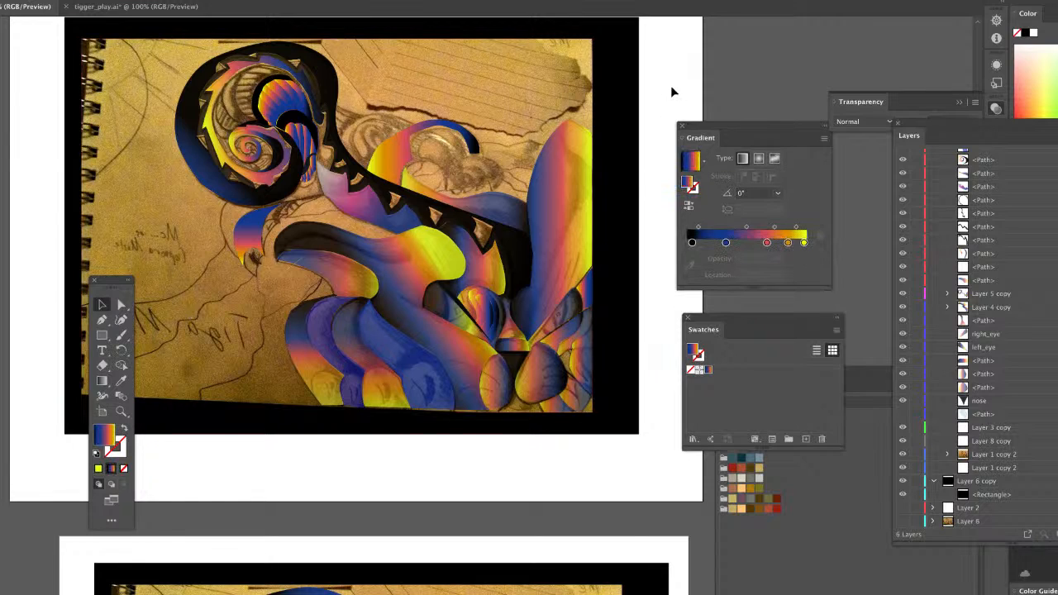
pyautogui.moveTo(695, 127); pyautogui.dragTo(675, 103)
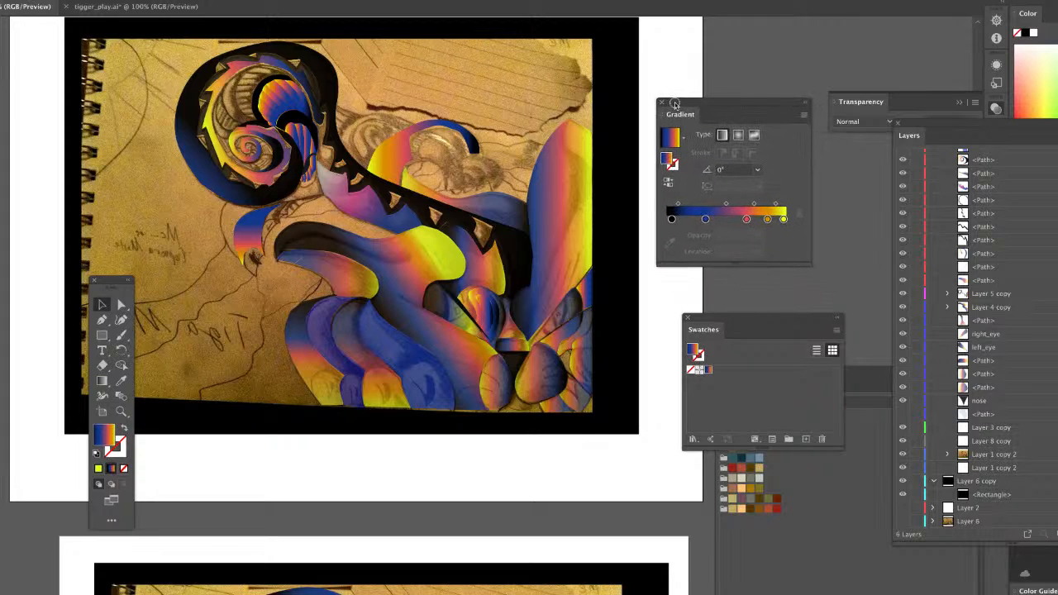